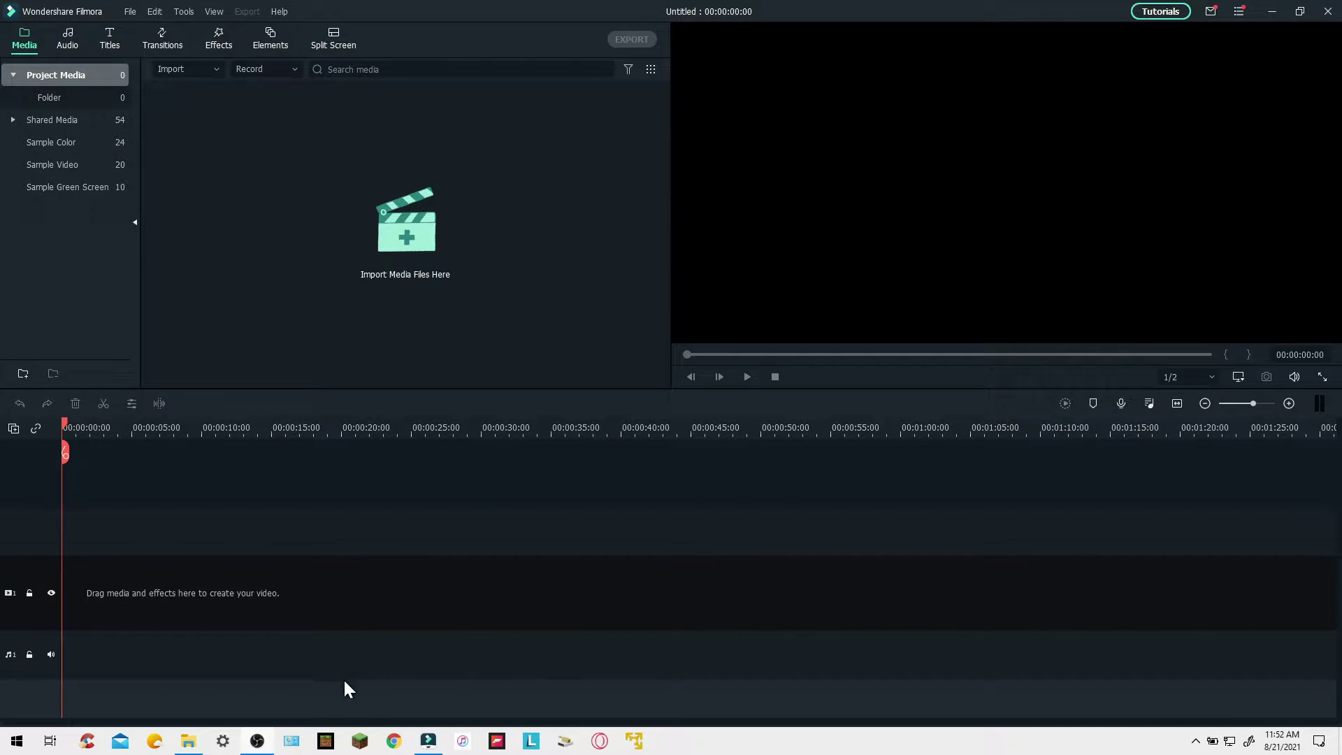
mouse_move(176, 749)
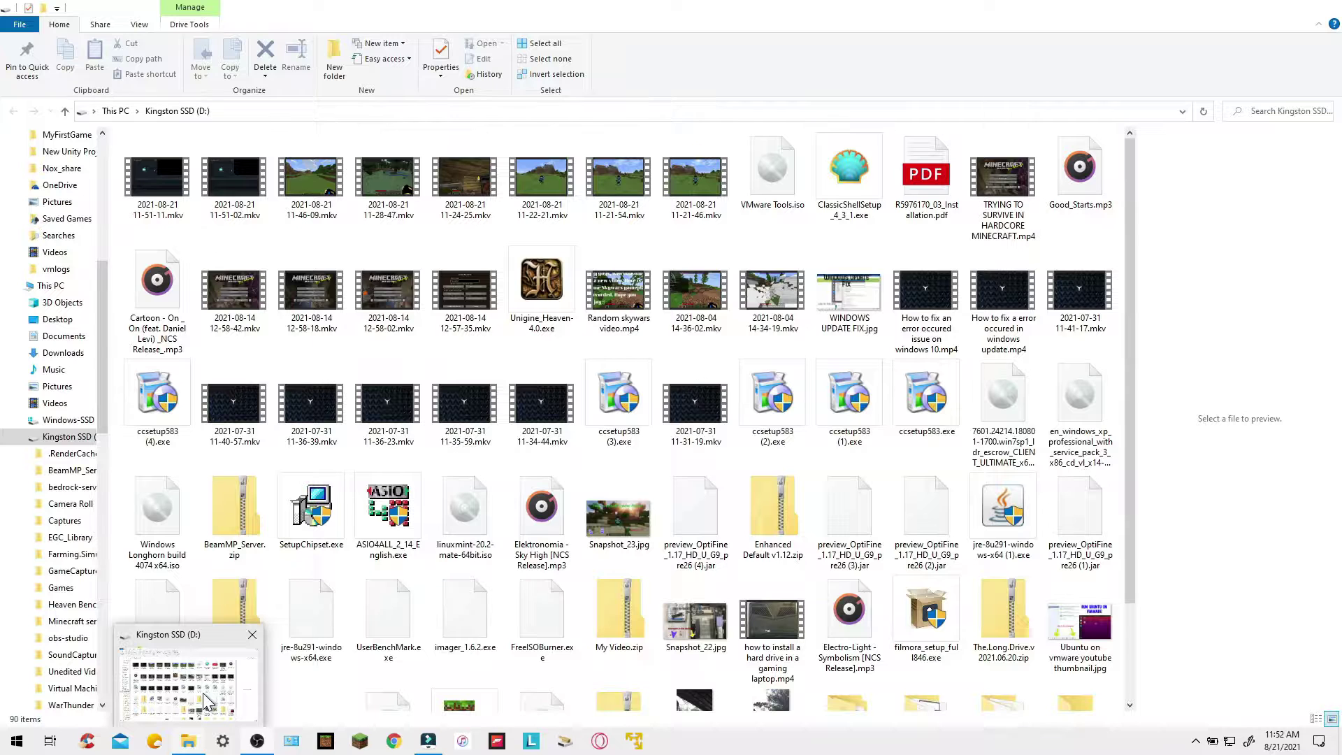
click(207, 686)
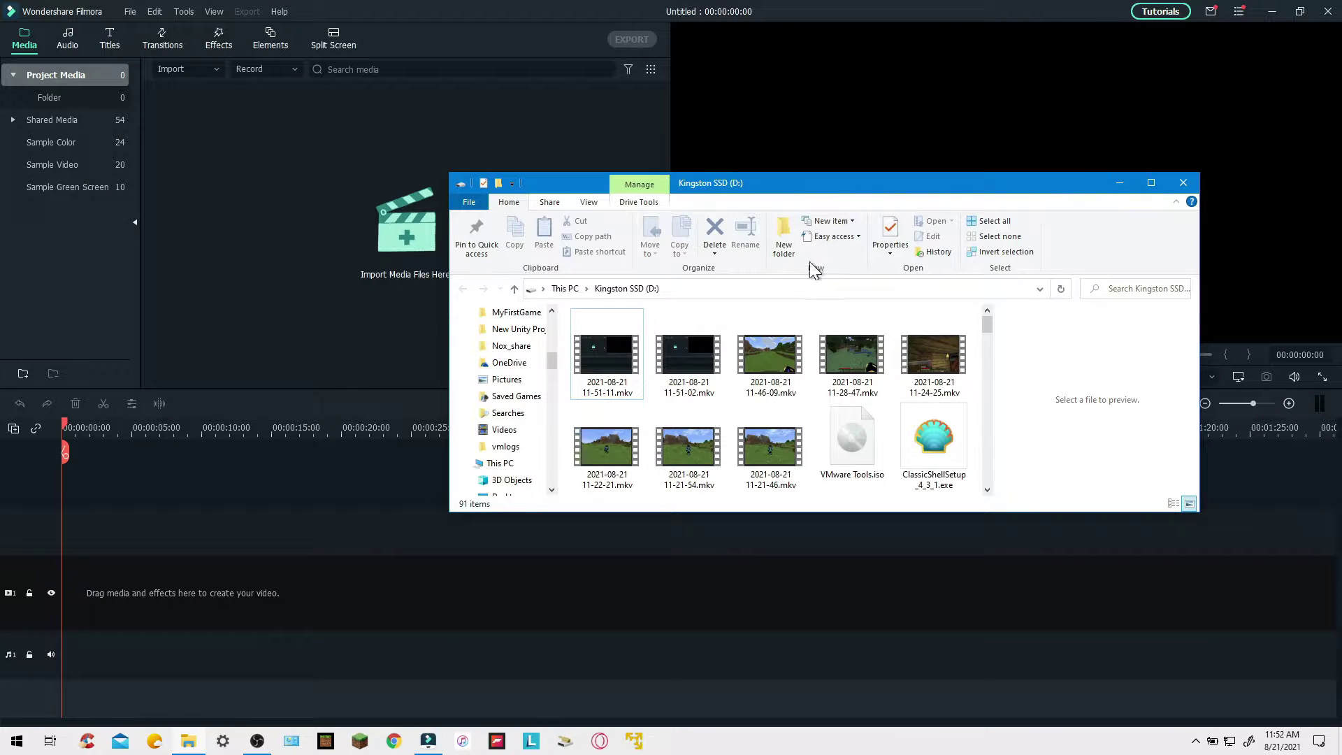
drag(707, 181, 764, 183)
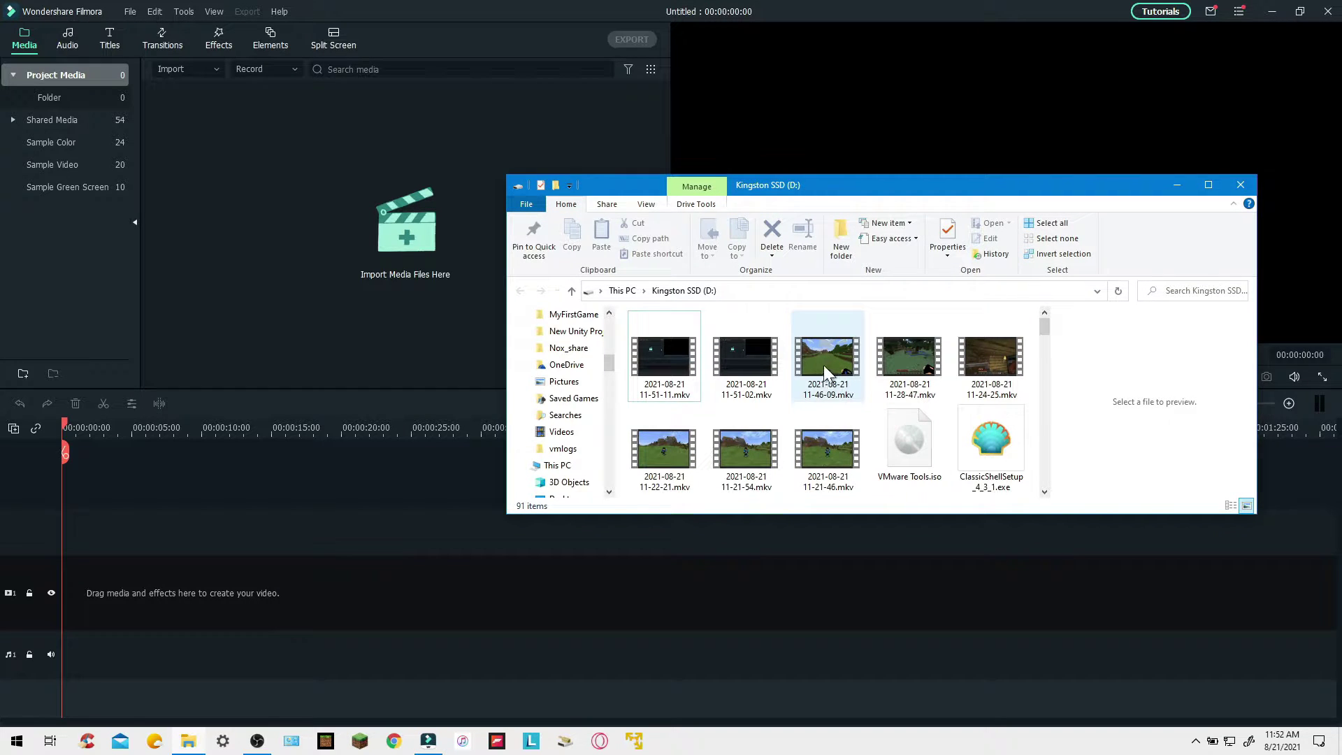
drag(824, 365, 352, 236)
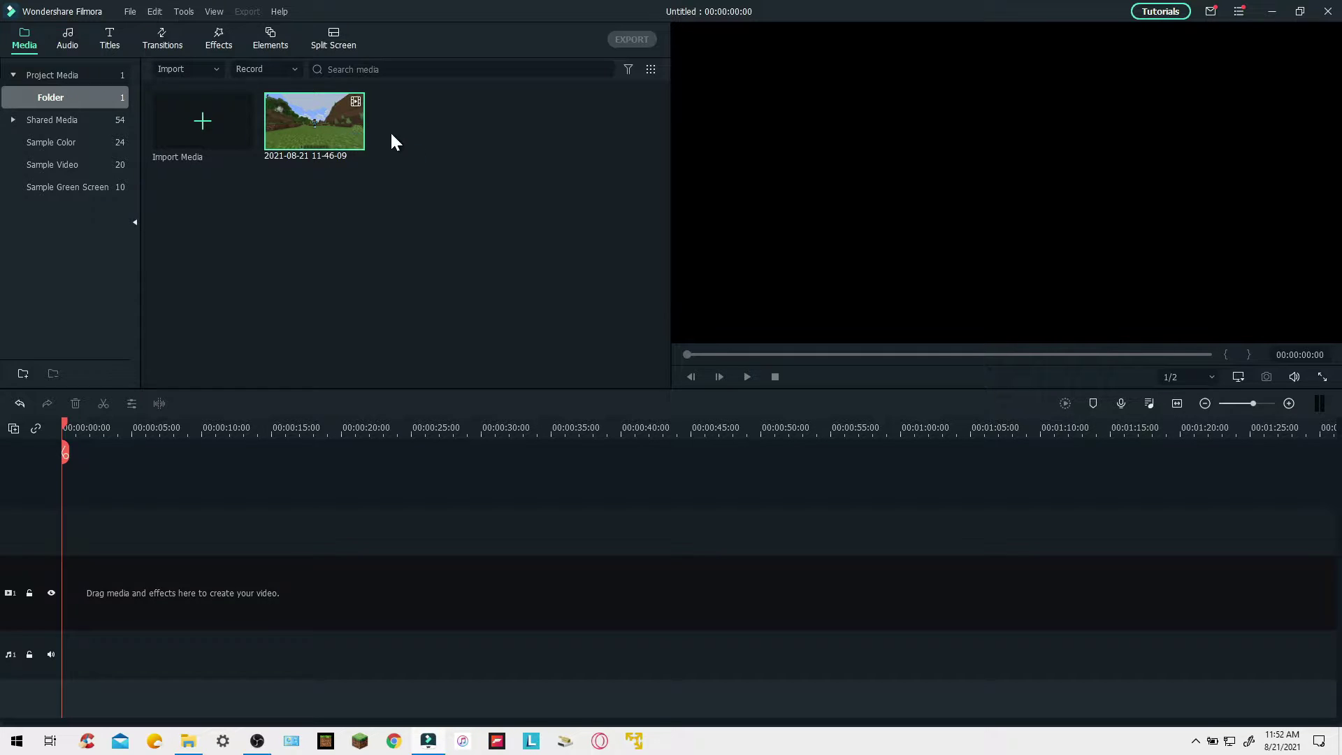
Place the imported clip at the start of the video track, matching the project to 1920 x 1080 60fps, and preview it.
click(356, 141)
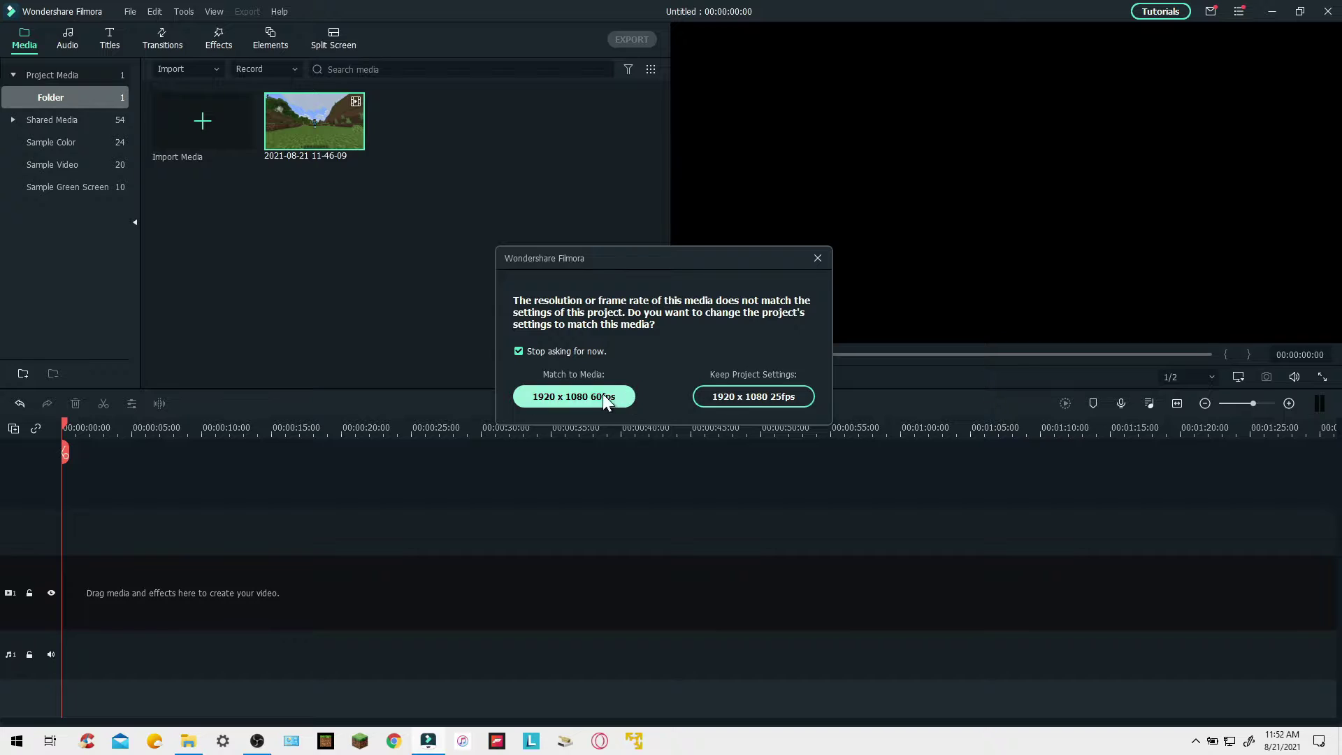
click(566, 393)
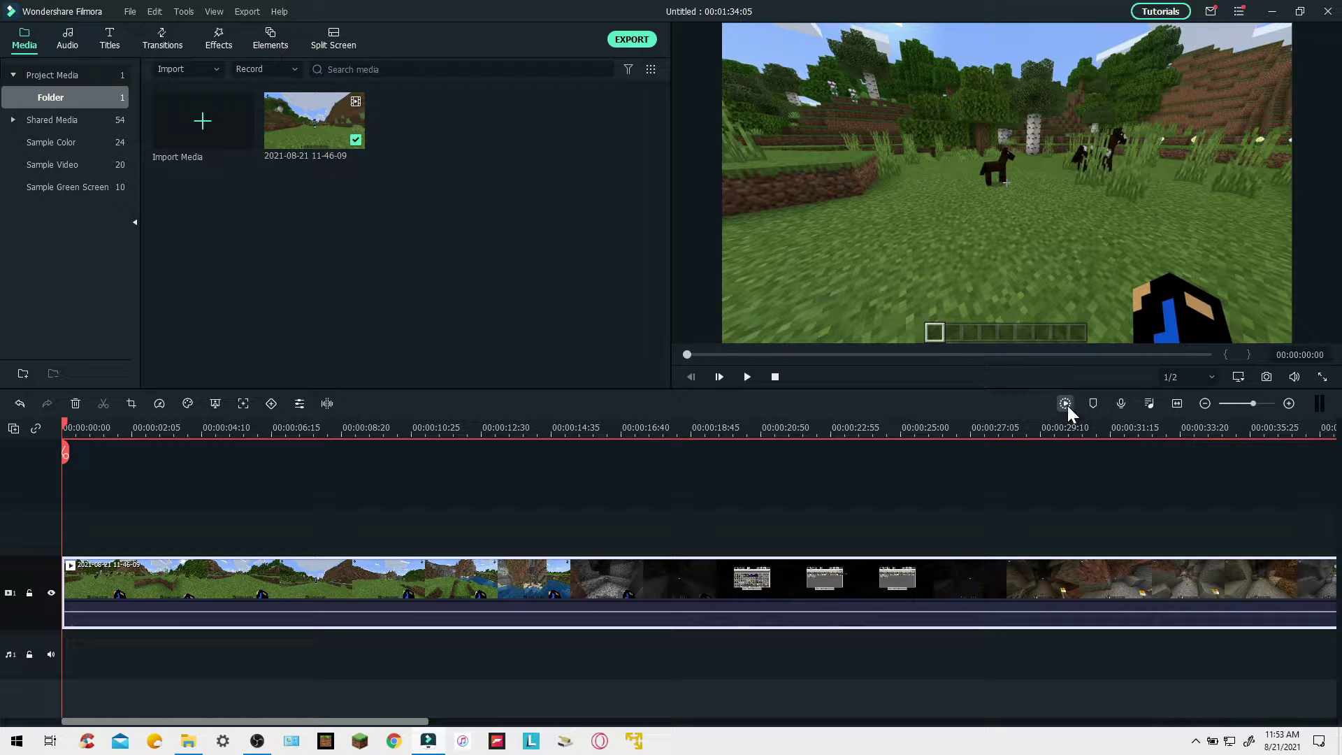
click(746, 378)
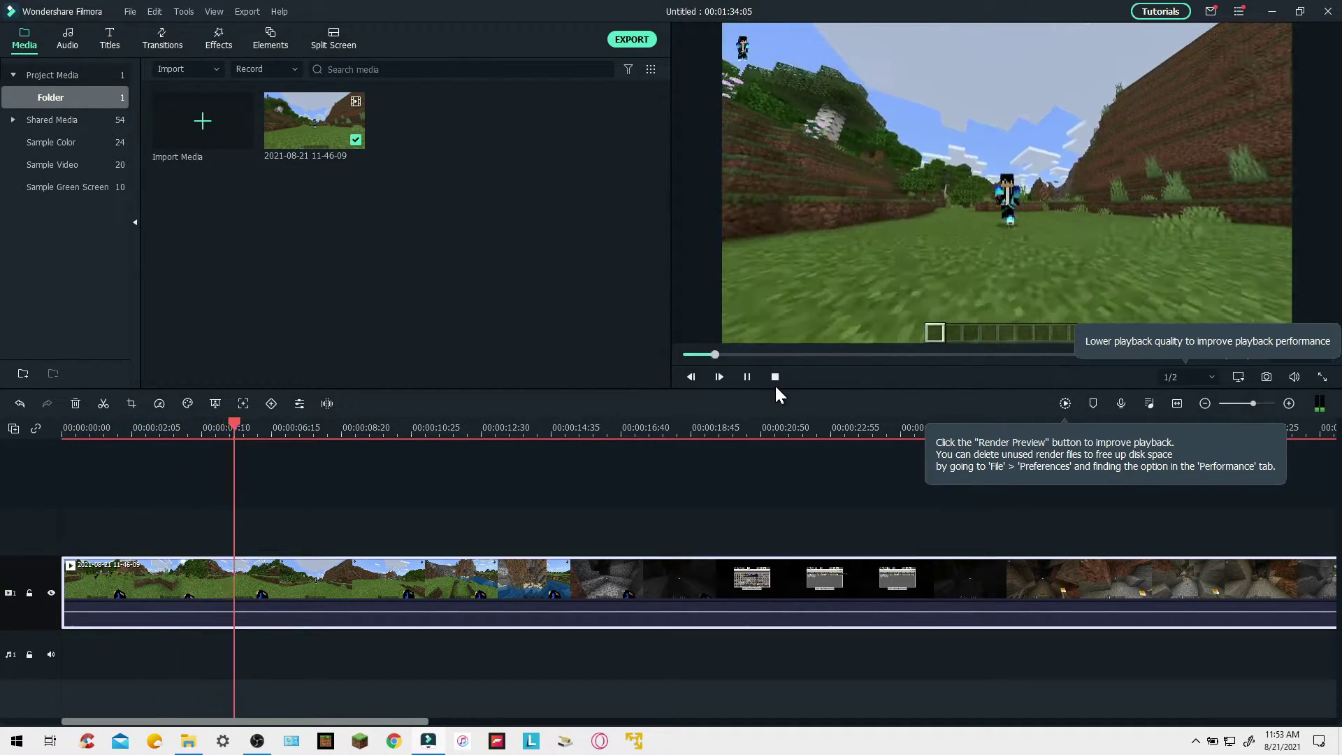
click(774, 377)
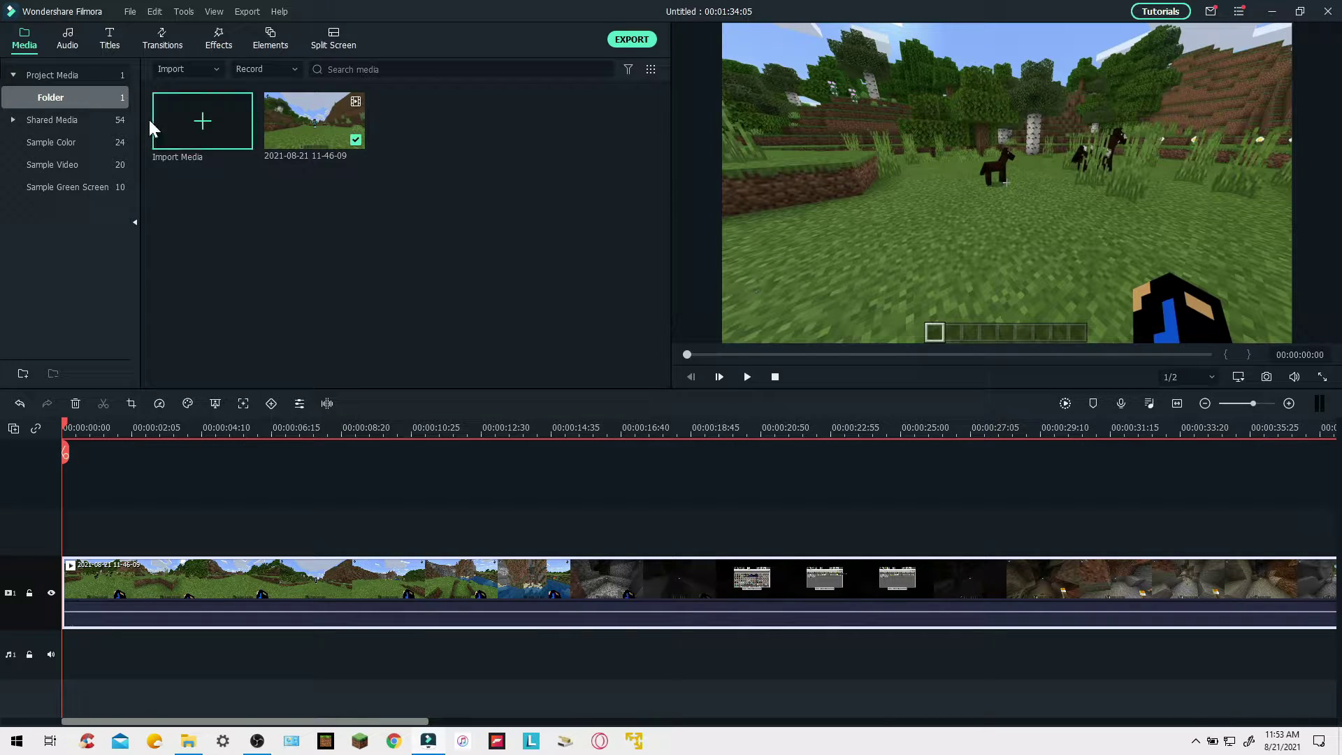
Add the Title 2 template on the track above the gameplay clip, at the very start of the timeline.
click(109, 41)
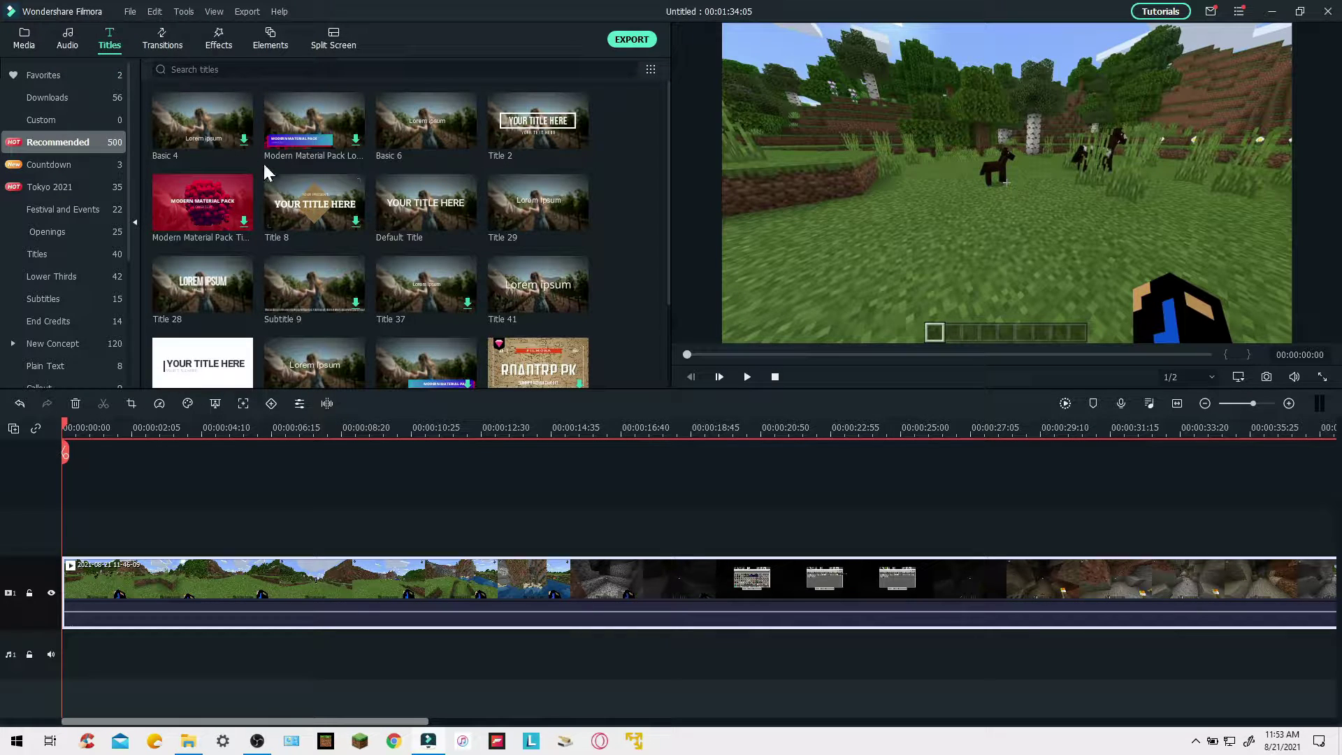
drag(518, 128, 51, 519)
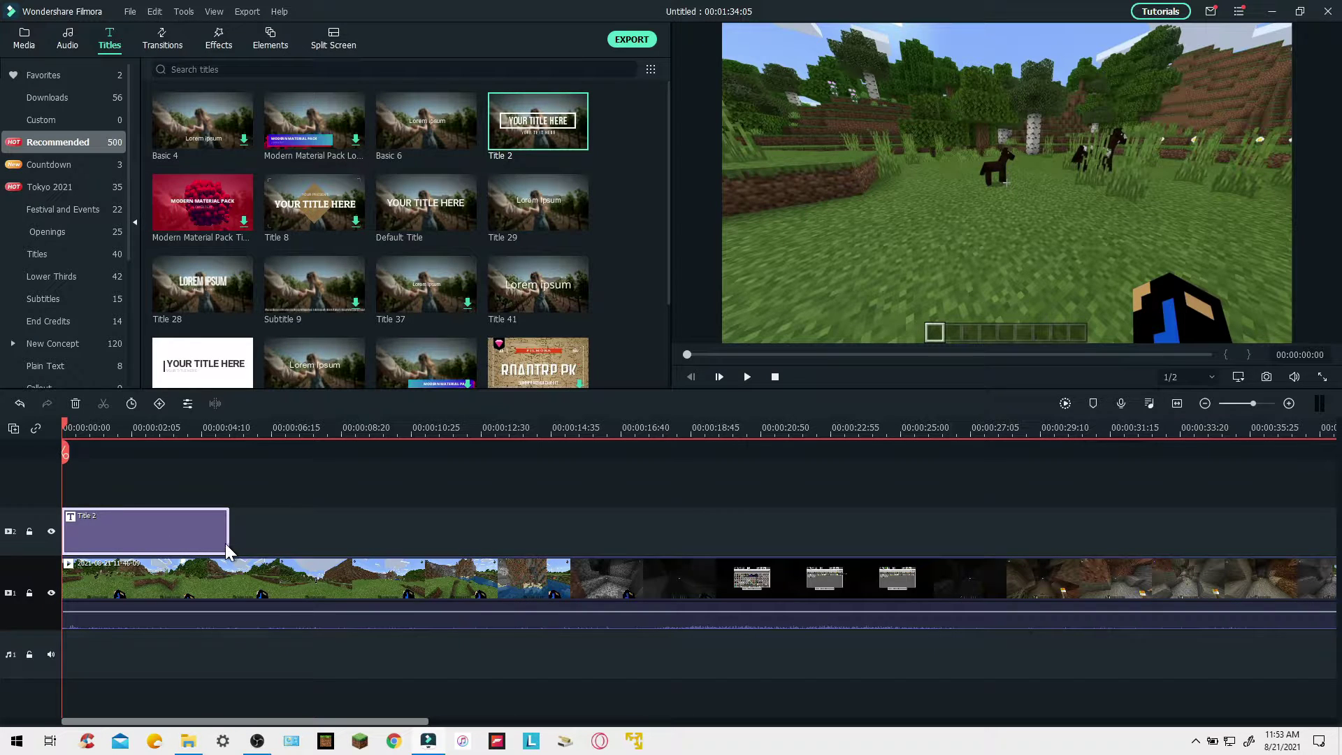
click(197, 583)
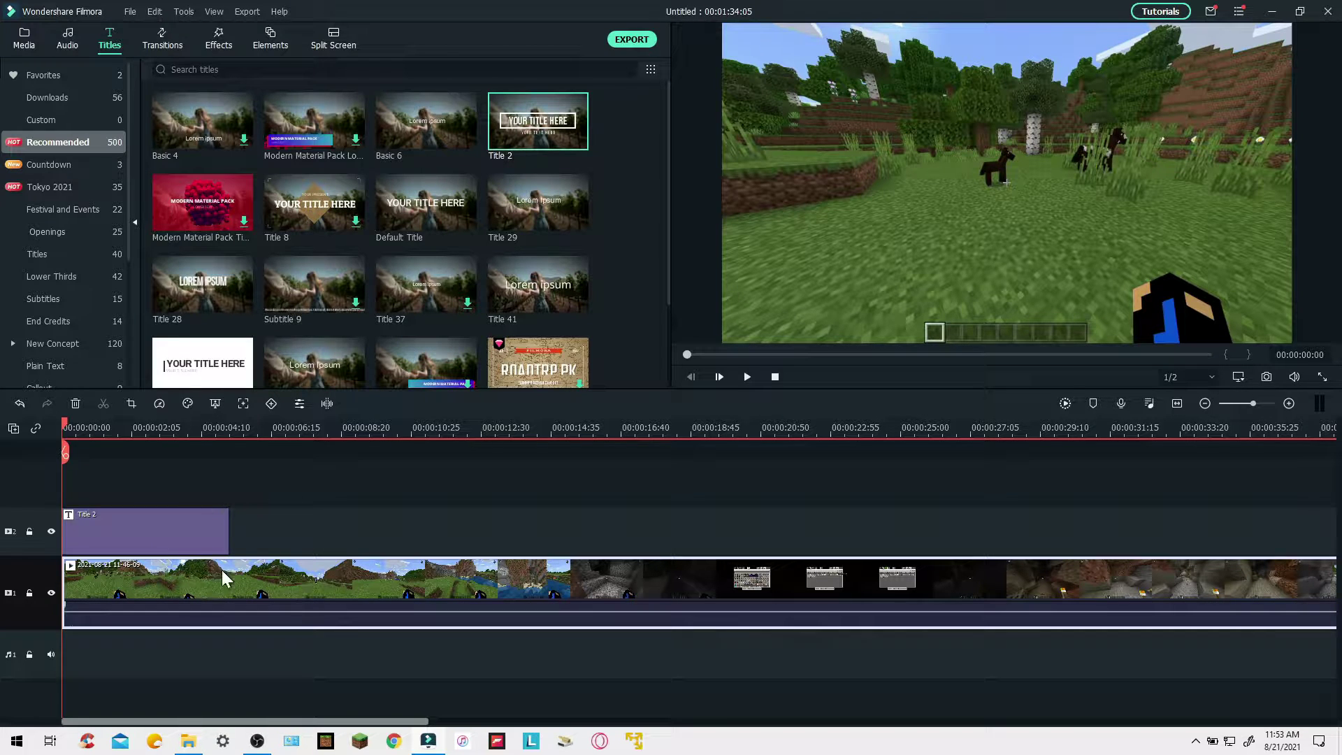
Open the title clip for advanced editing and replace its smaller lower text line with "Minecraft".
right_click(158, 529)
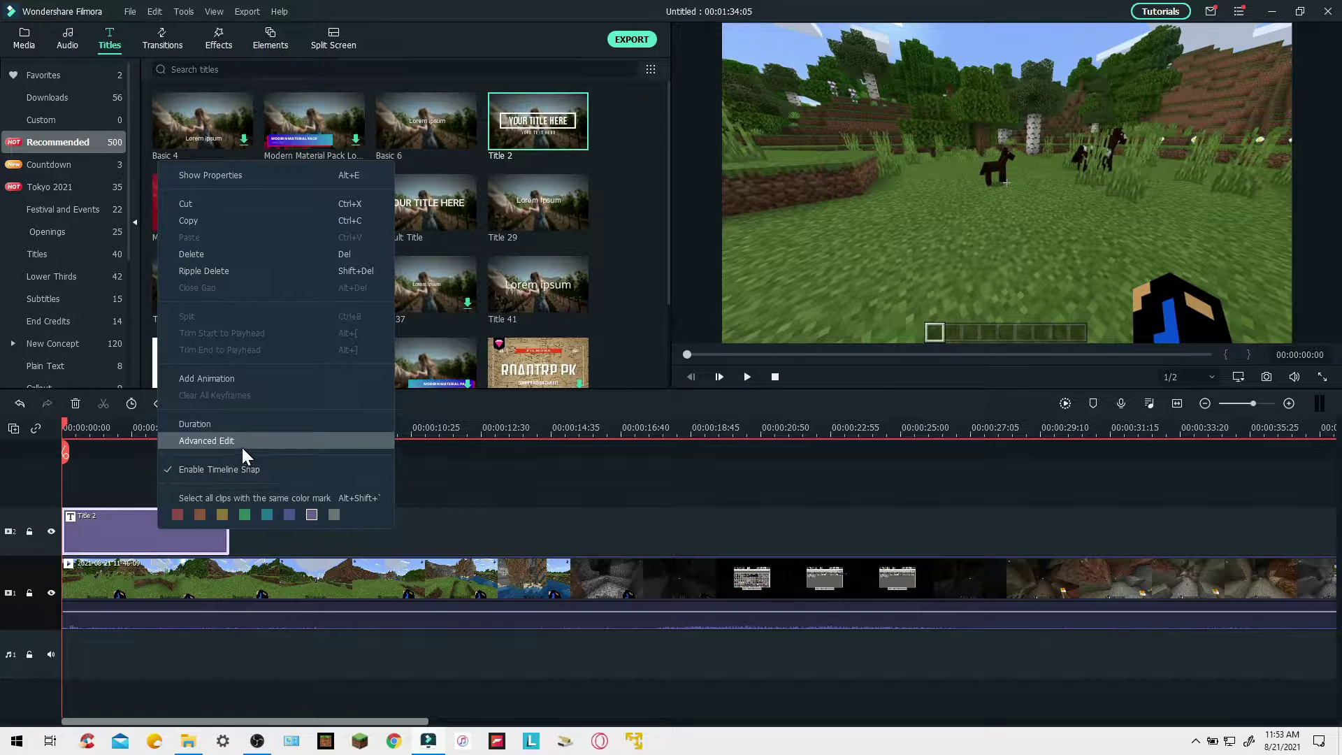
click(236, 442)
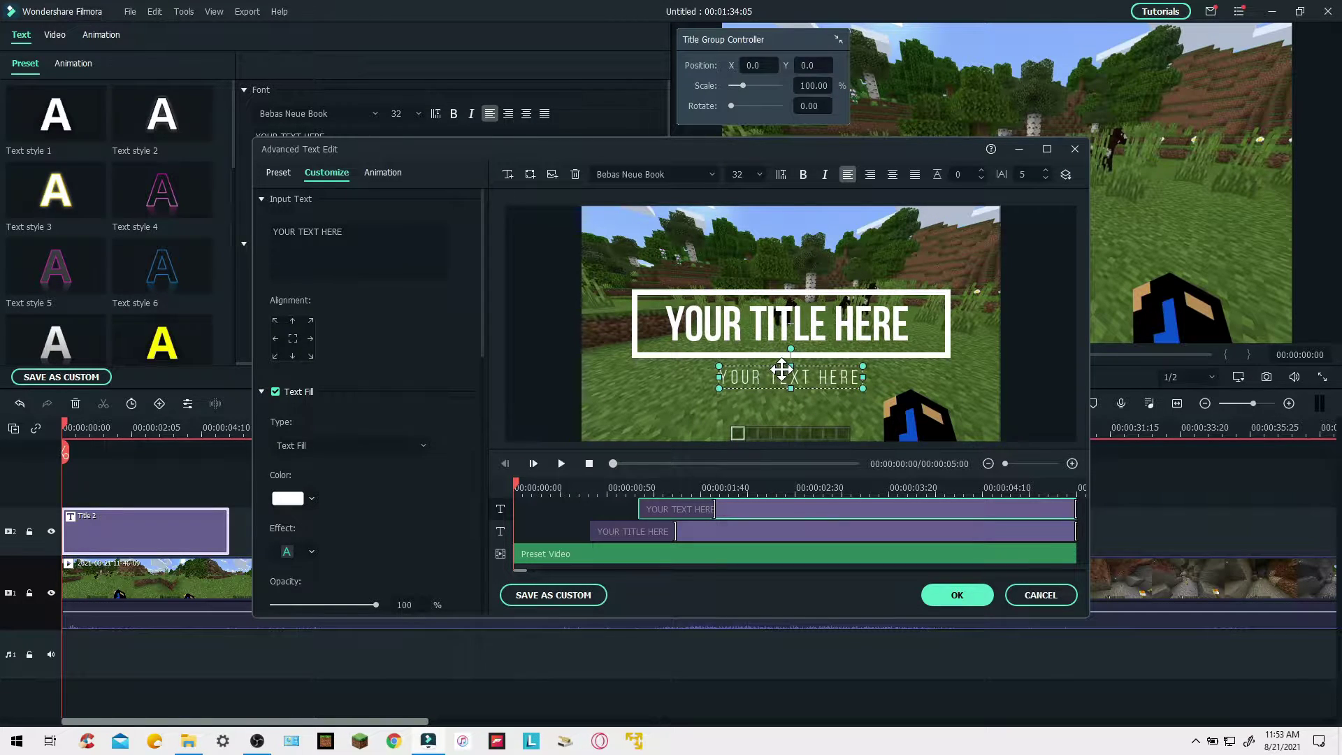
click(366, 248)
key(ctrl+a)
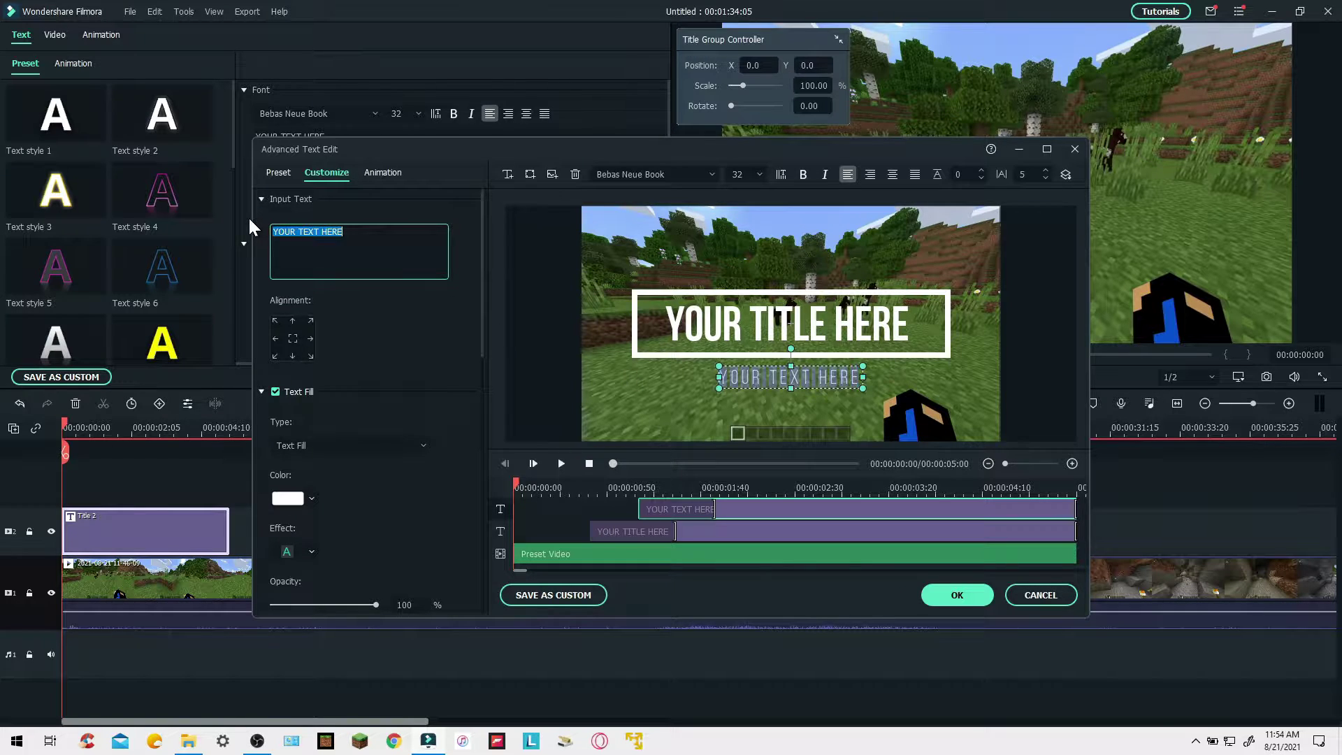
key(BackSpace)
text(M)
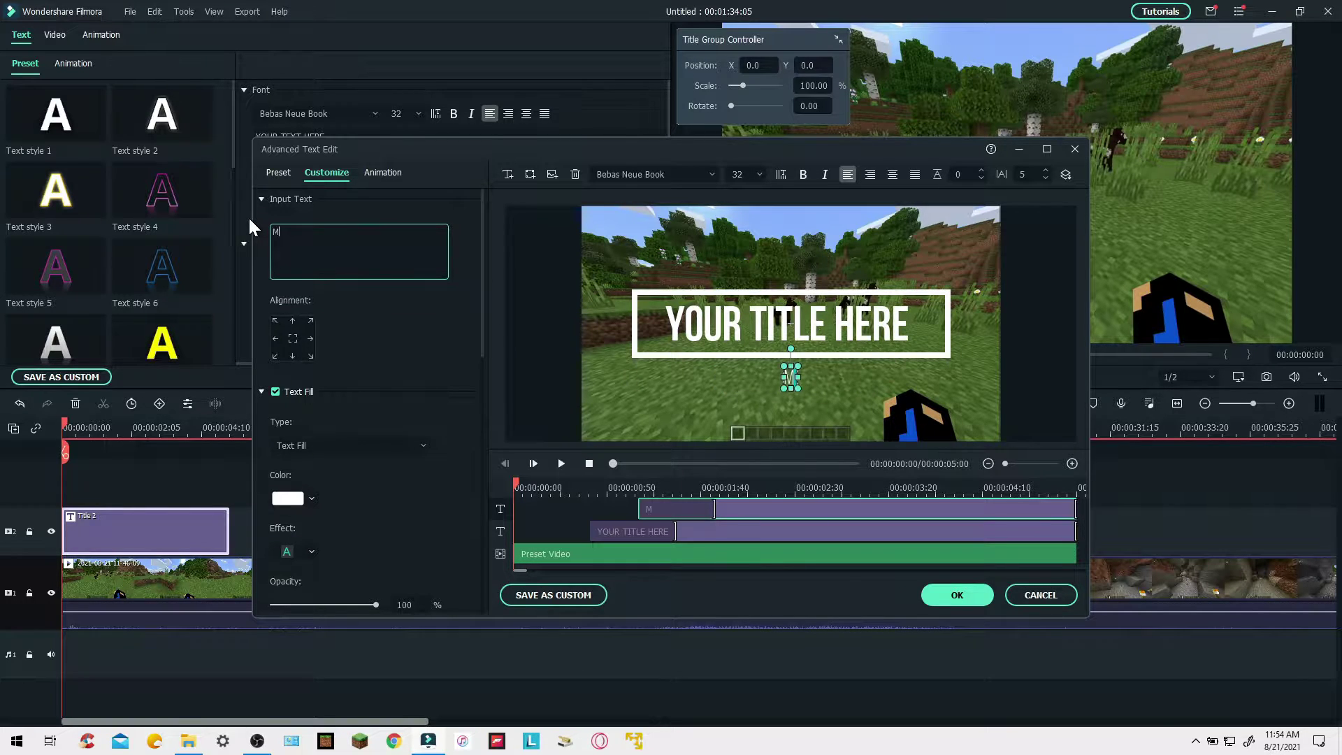
text(inecraft)
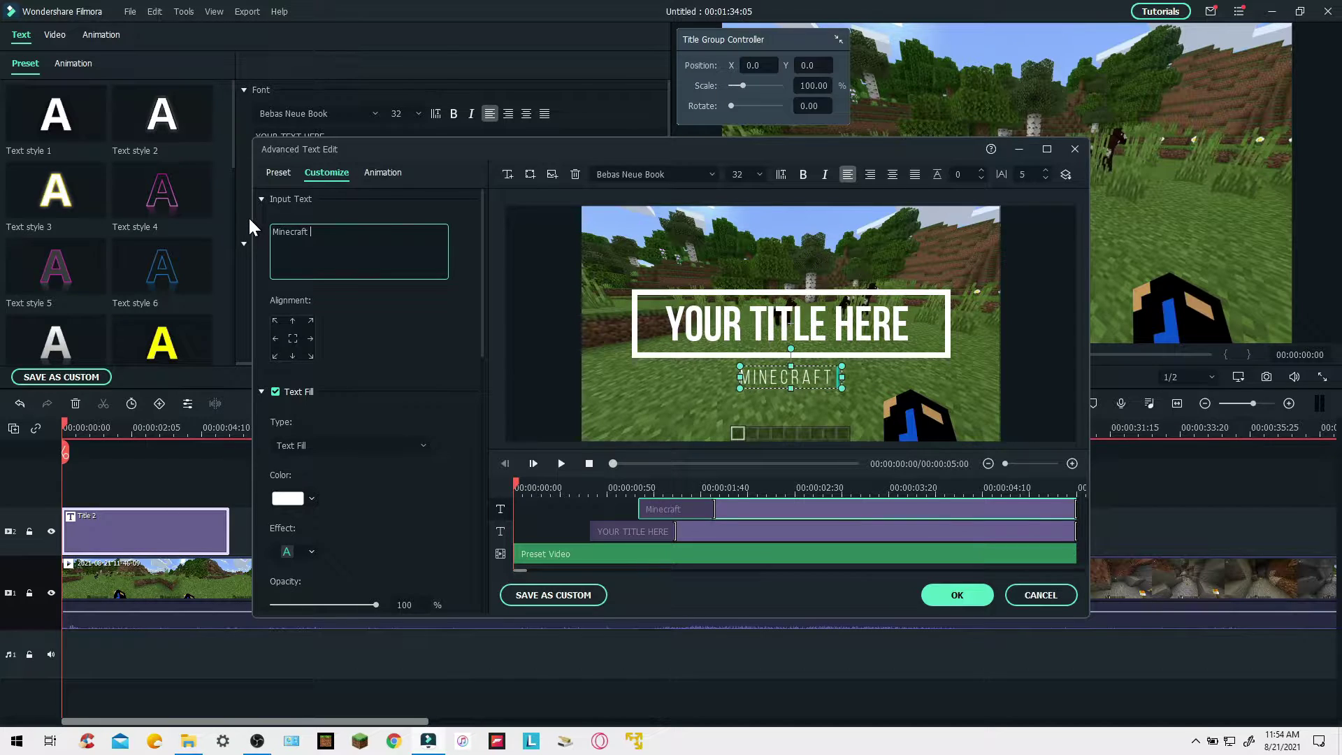
Replace the main title line with "How to use filmora" and apply the text edits.
click(694, 537)
drag(384, 237, 263, 231)
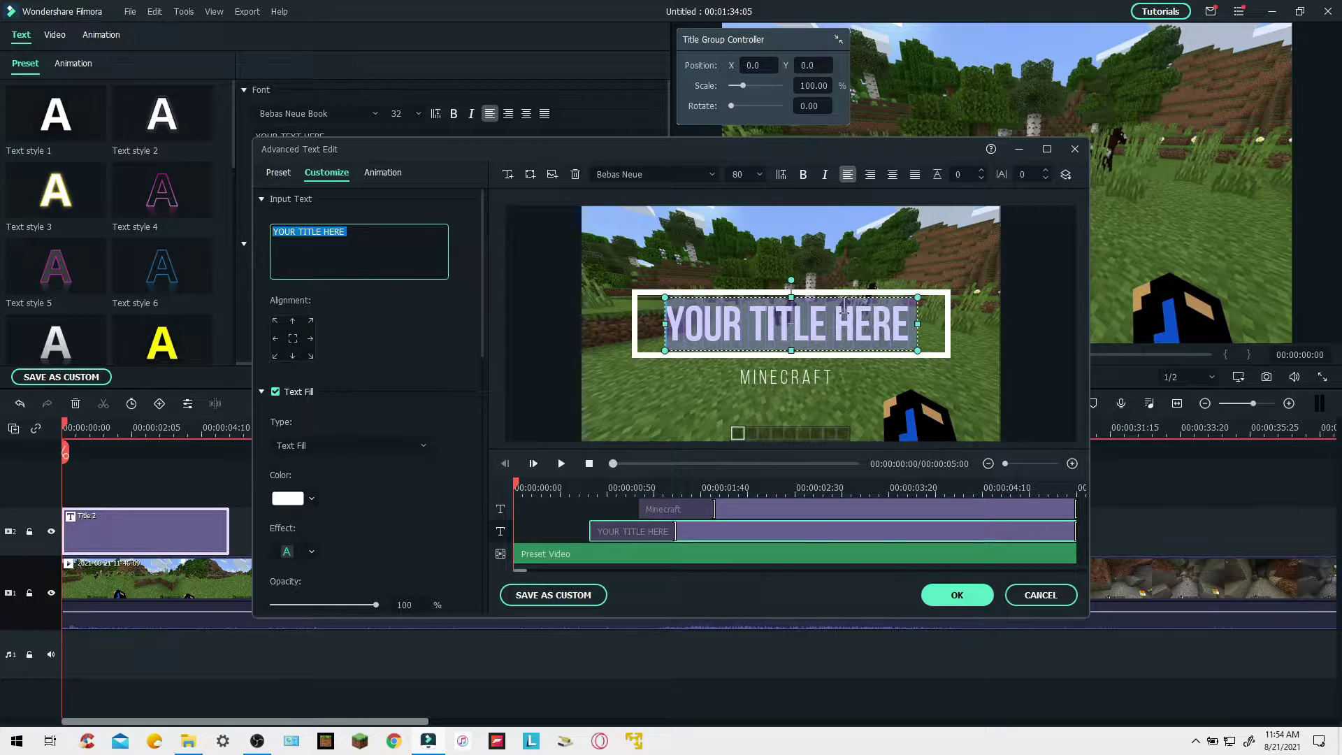
key(BackSpace)
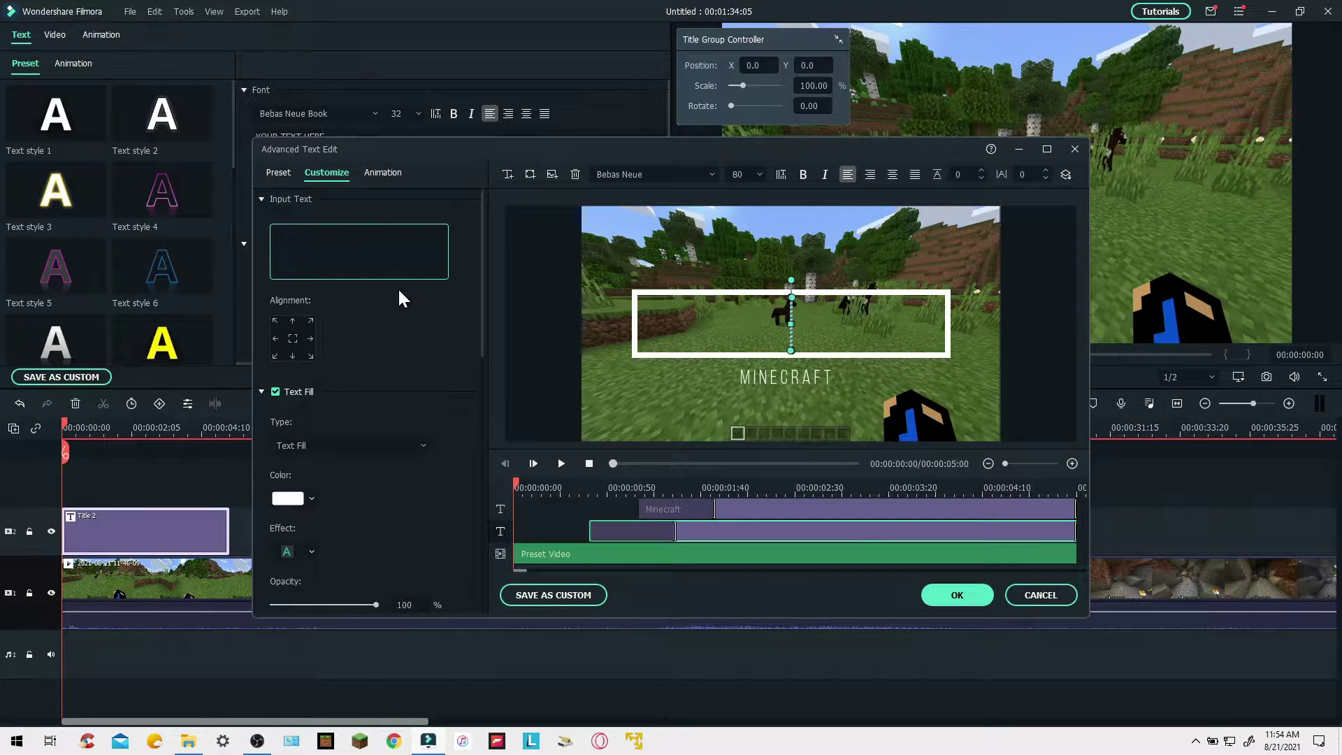
text(How )
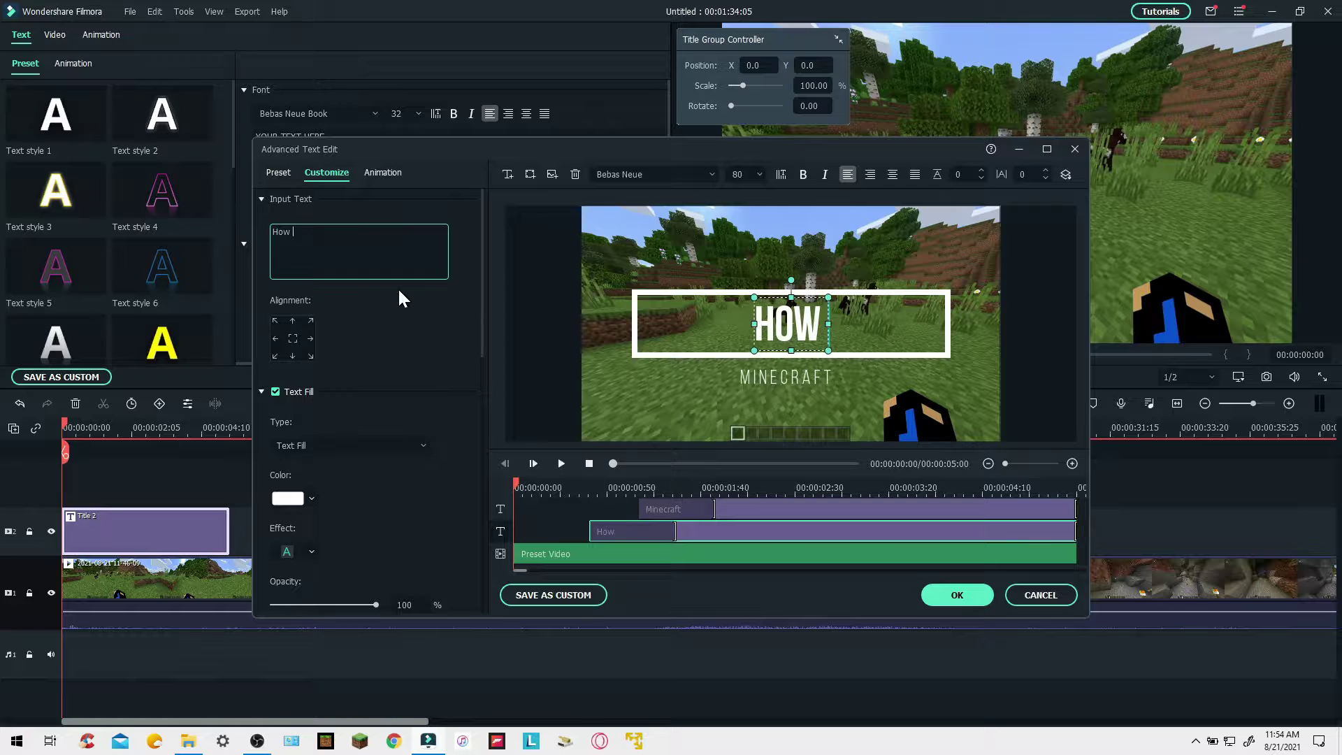
text(to use filmroa)
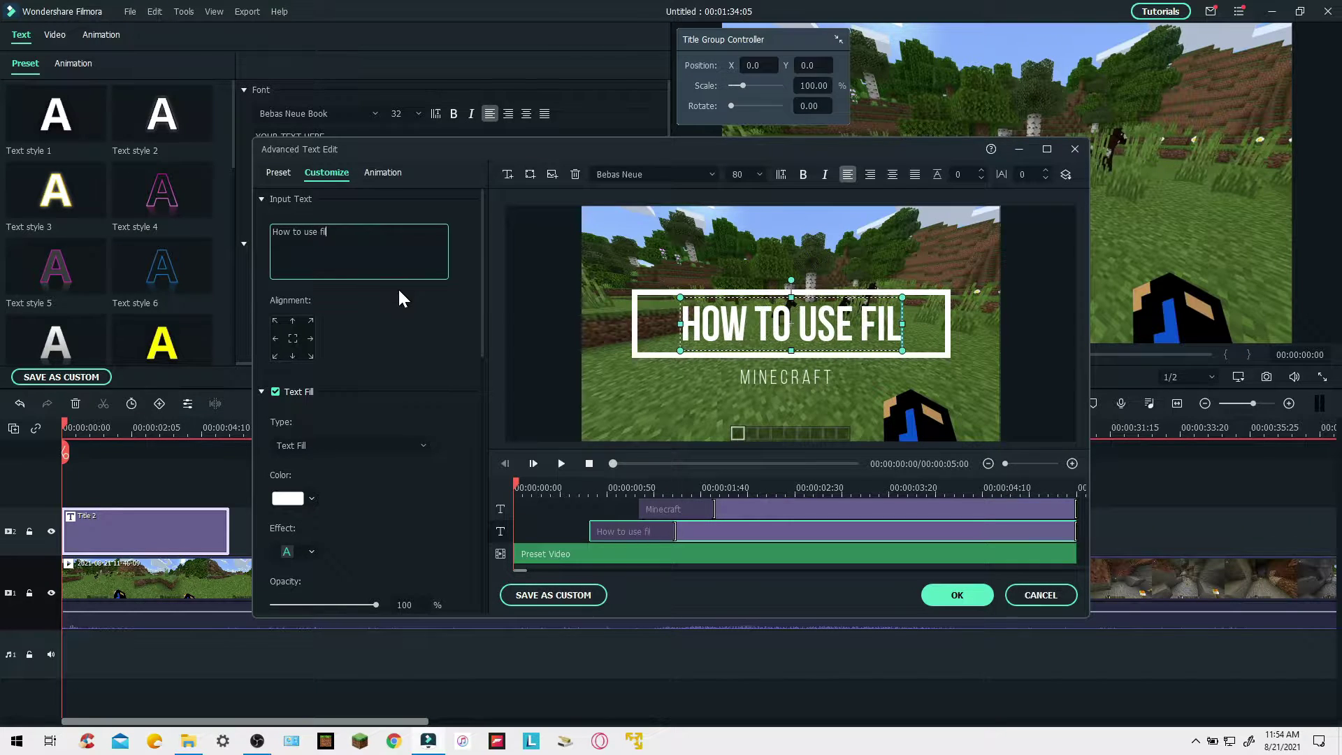
key(BackSpace)
key(BackSpace)
key(BackSpace)
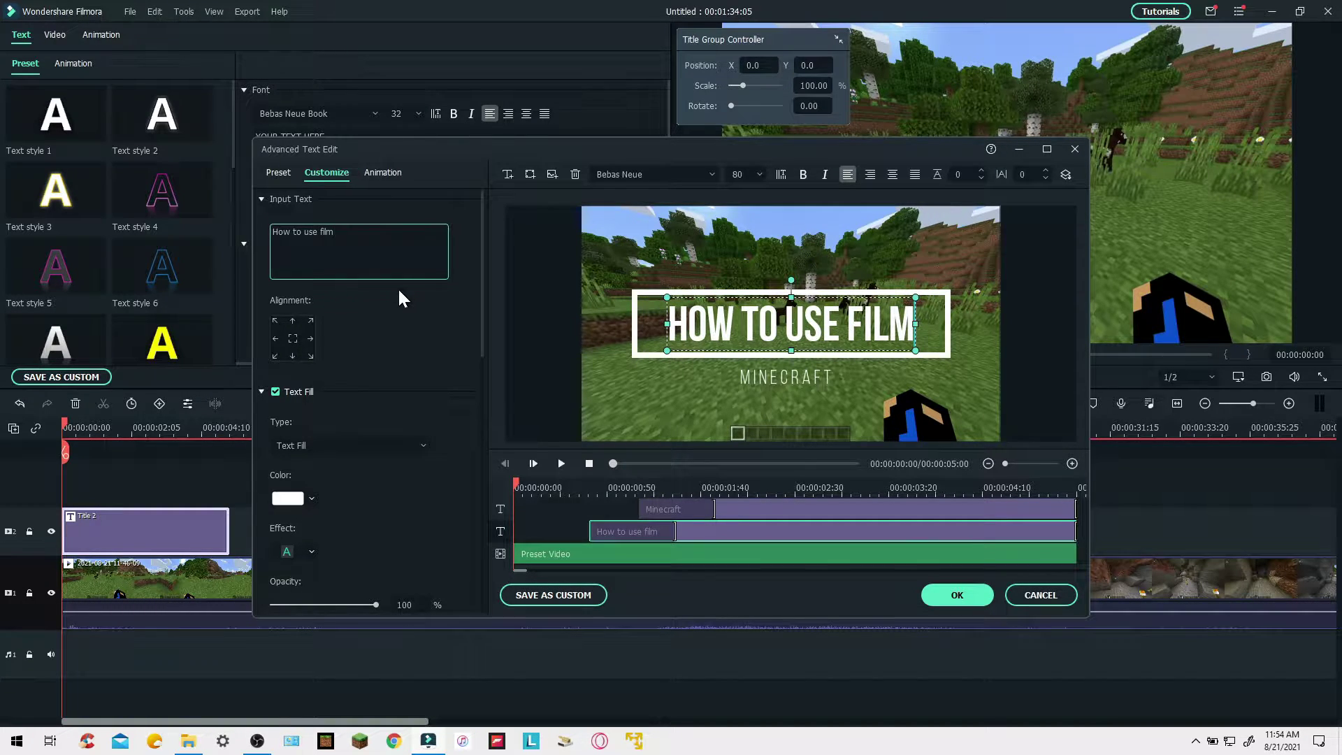
text(ora)
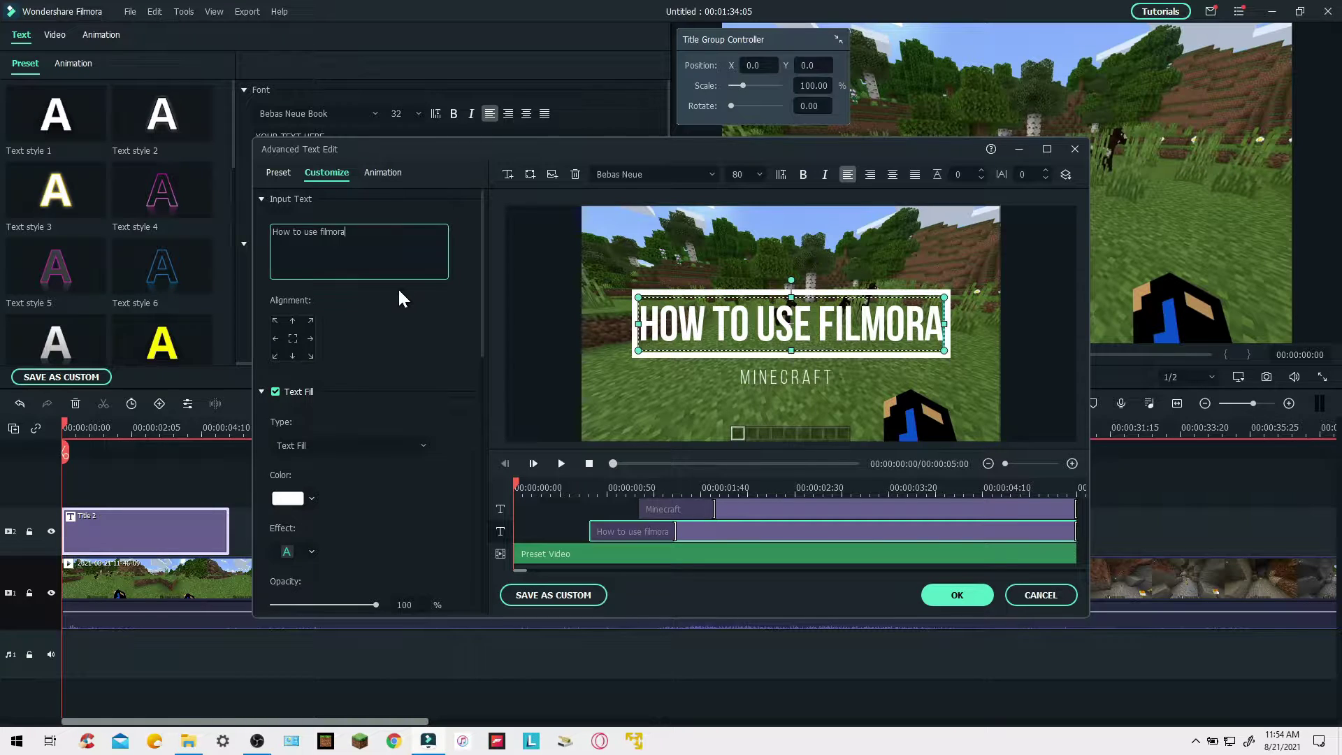
click(956, 595)
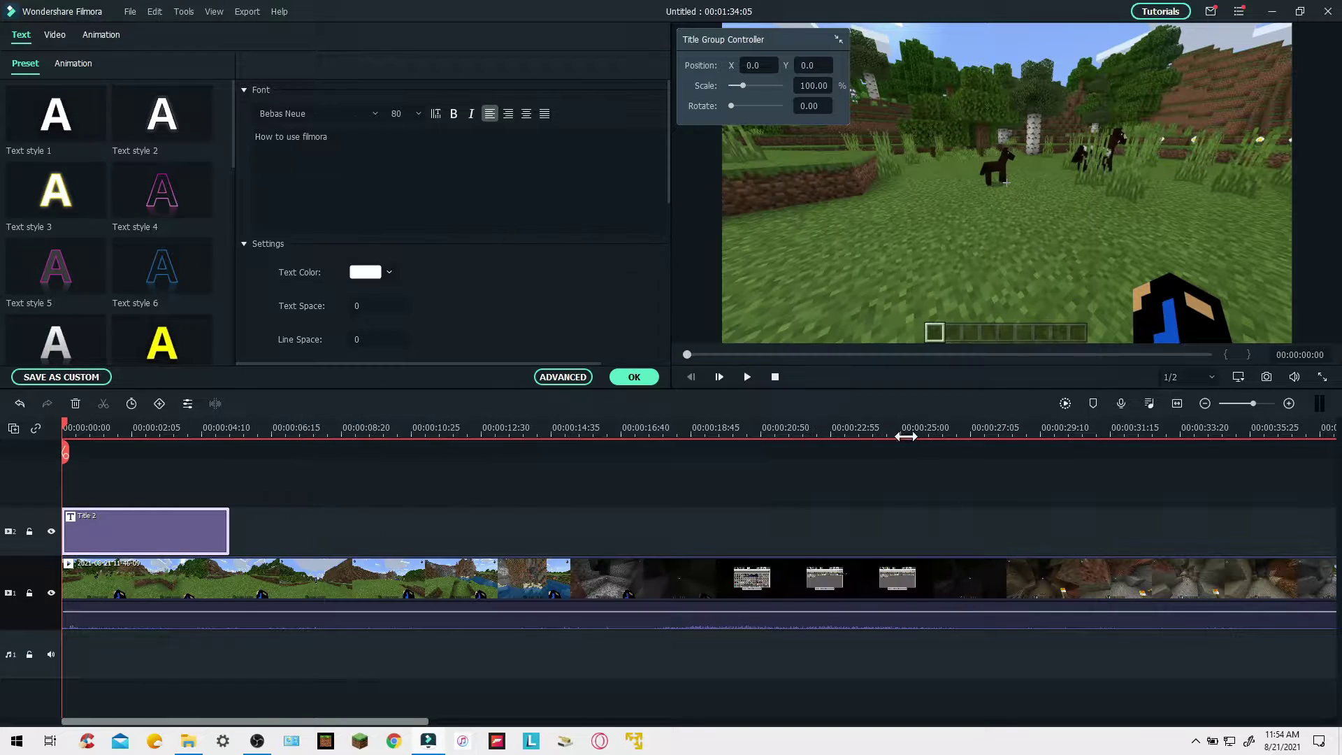
Shift the gameplay clip about 1.5 seconds later on its track so the title starts over black, and preview the opening.
mouse_move(144, 524)
mouse_down()
mouse_move(185, 531)
mouse_move(147, 531)
mouse_up()
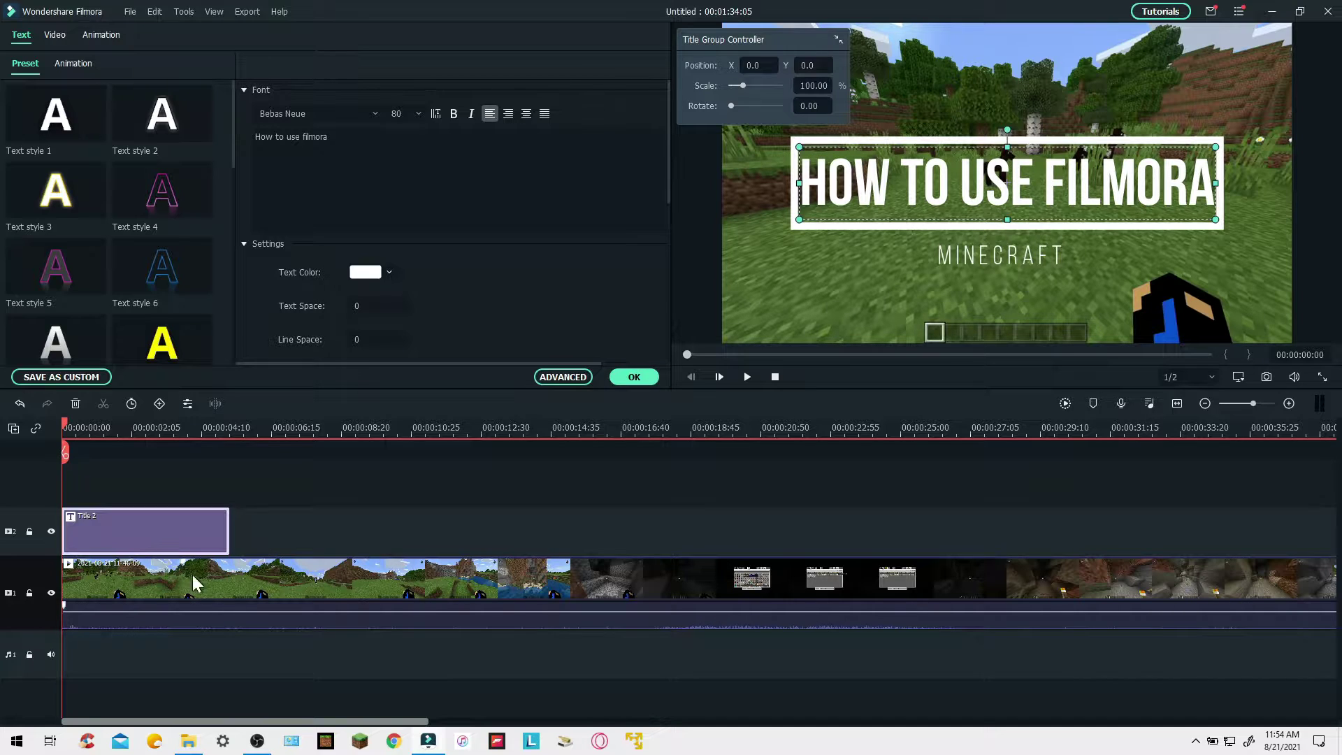
drag(190, 583, 240, 587)
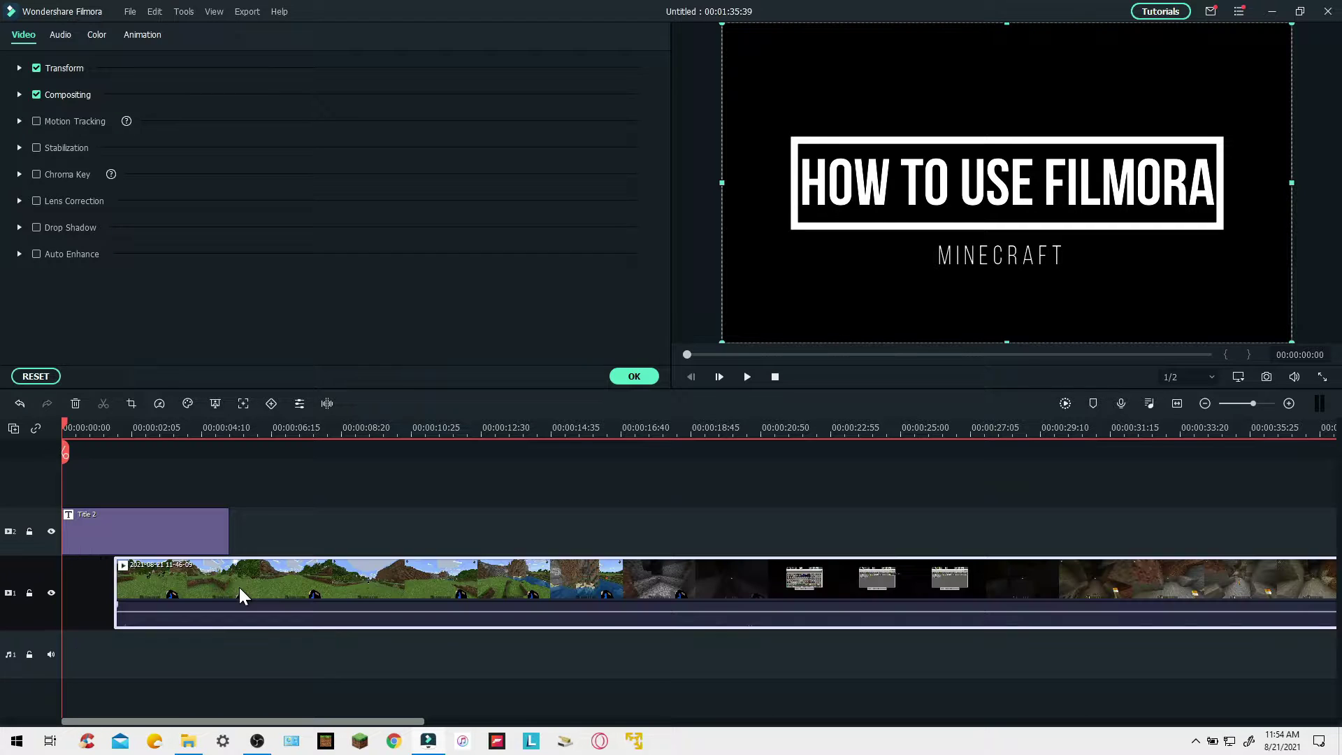
click(631, 381)
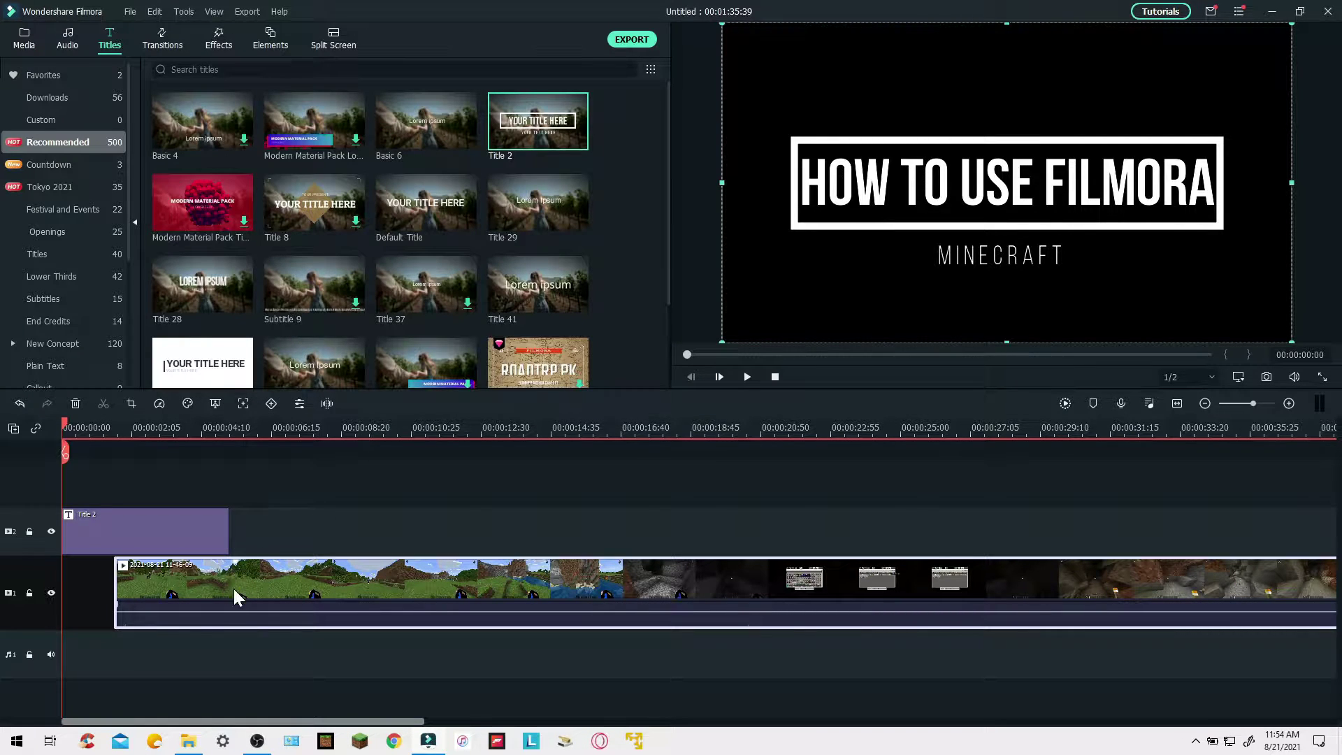
click(747, 374)
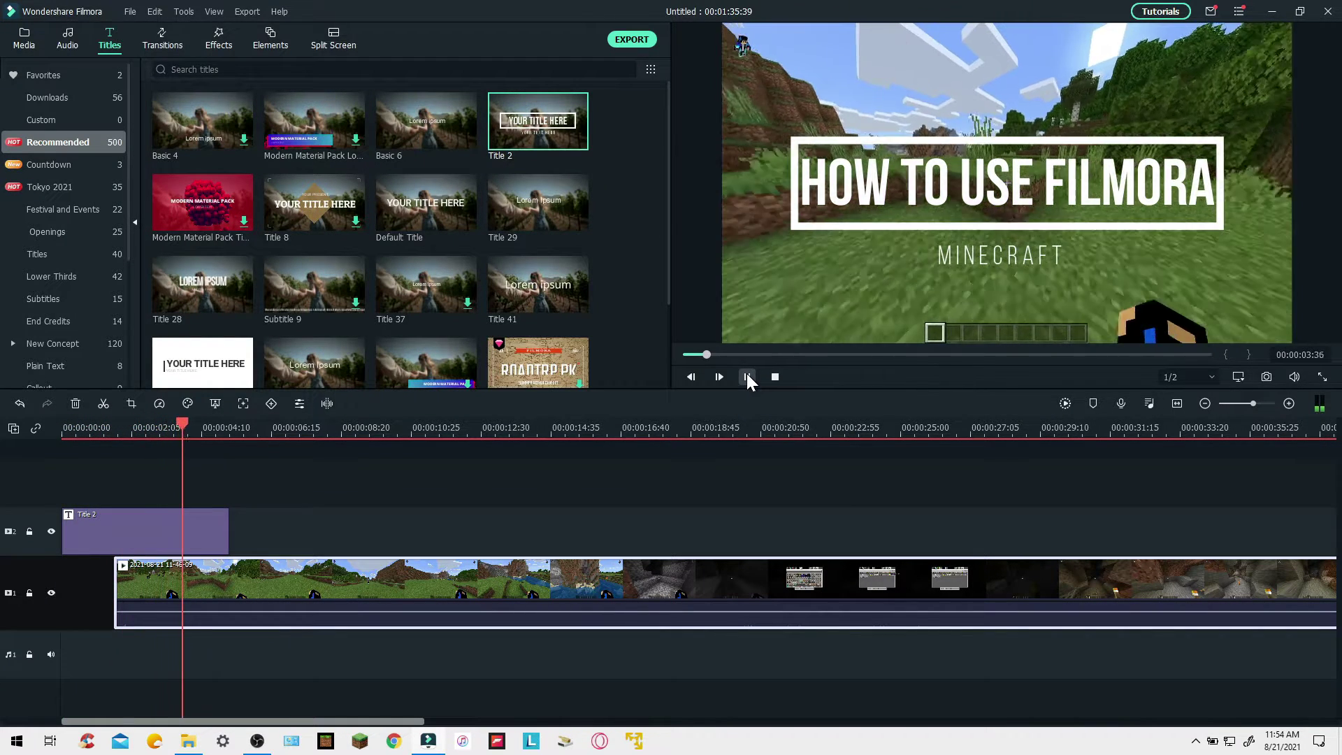
click(747, 376)
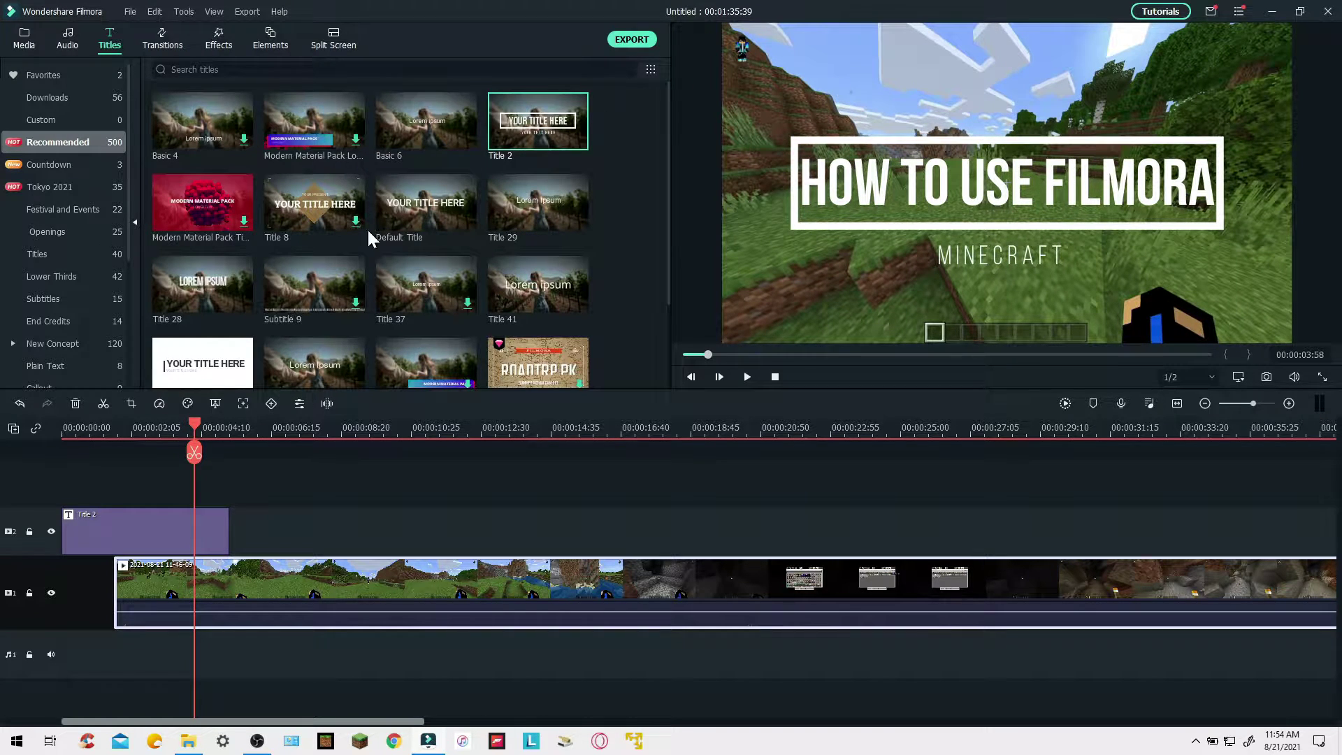
Apply the Fade transition to the start of the gameplay clip and play the video from the beginning.
click(163, 42)
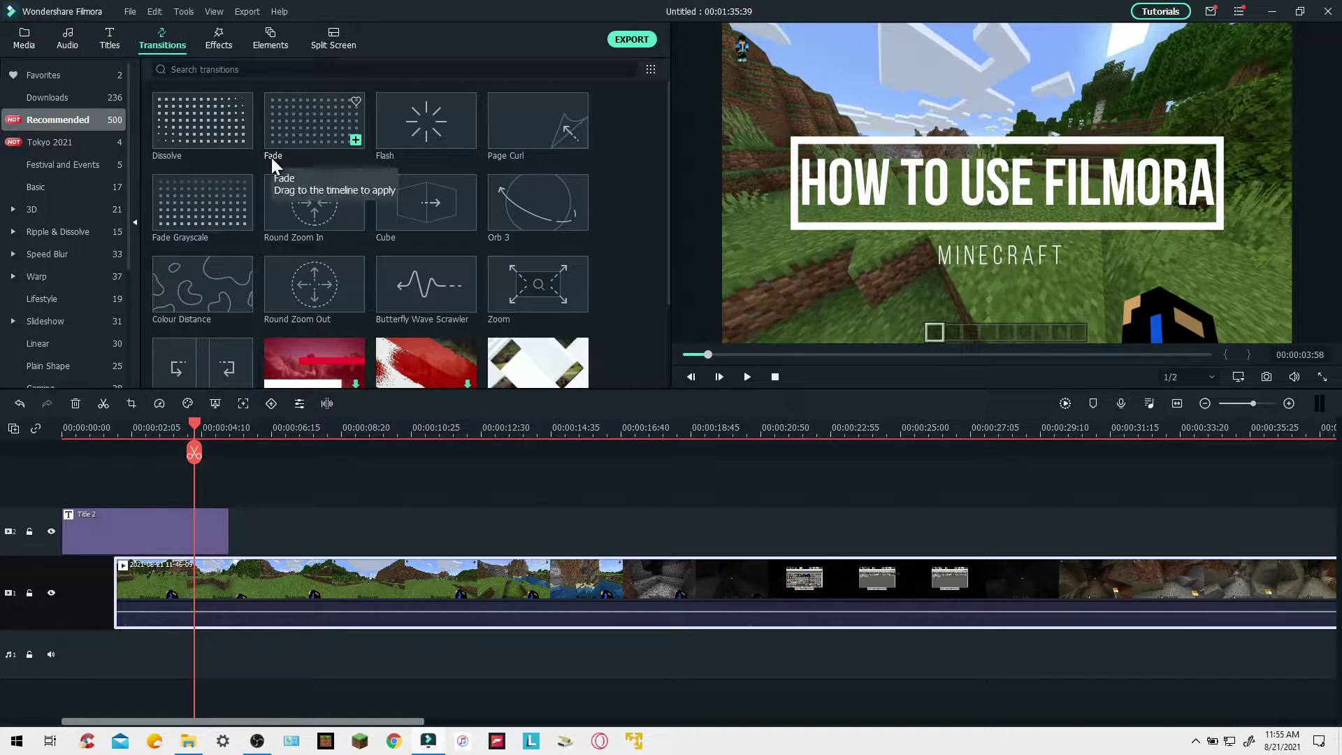
drag(283, 124, 118, 601)
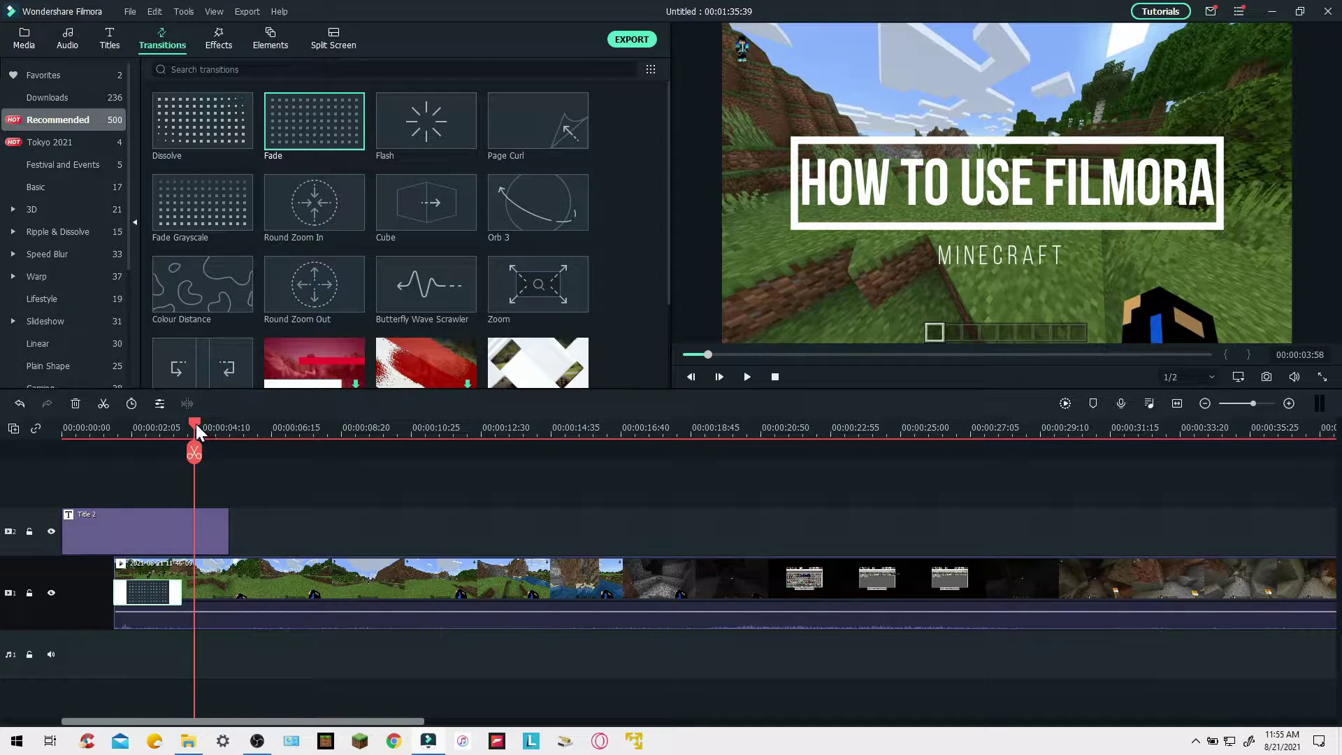
drag(196, 424, 61, 428)
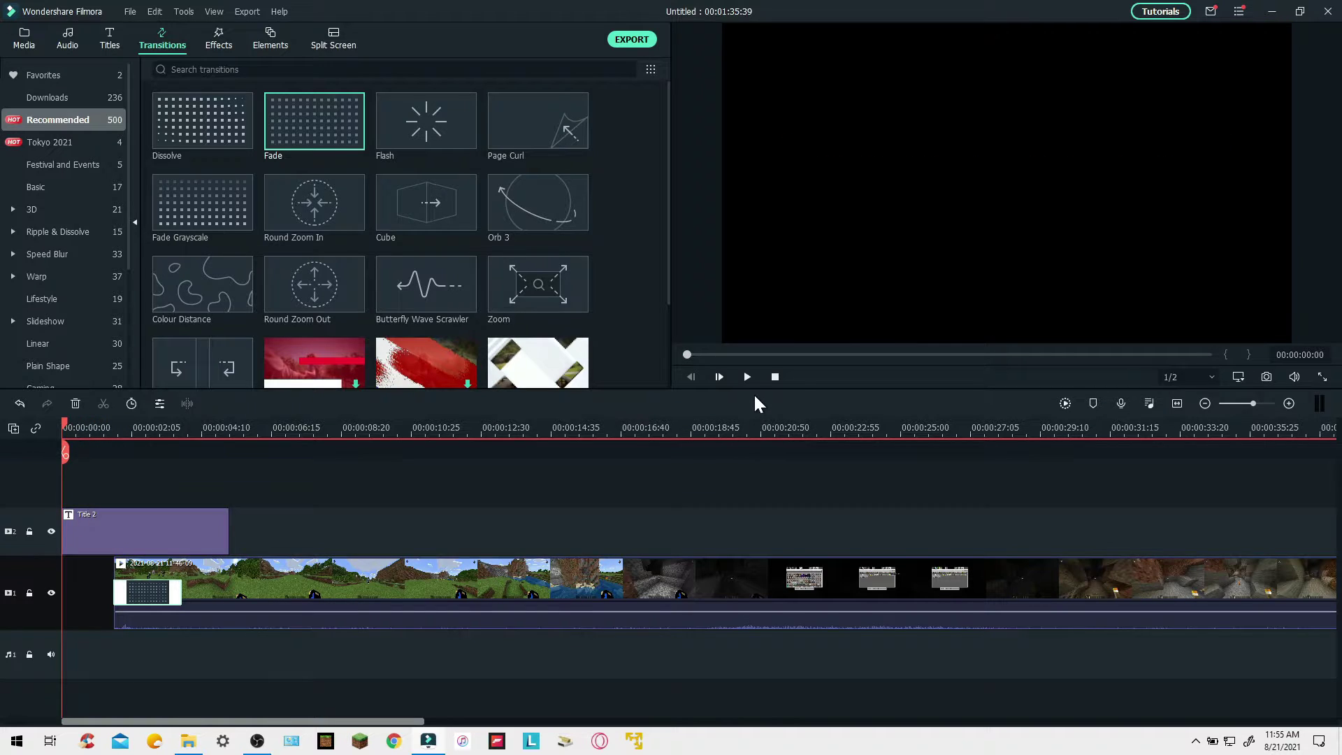
click(746, 377)
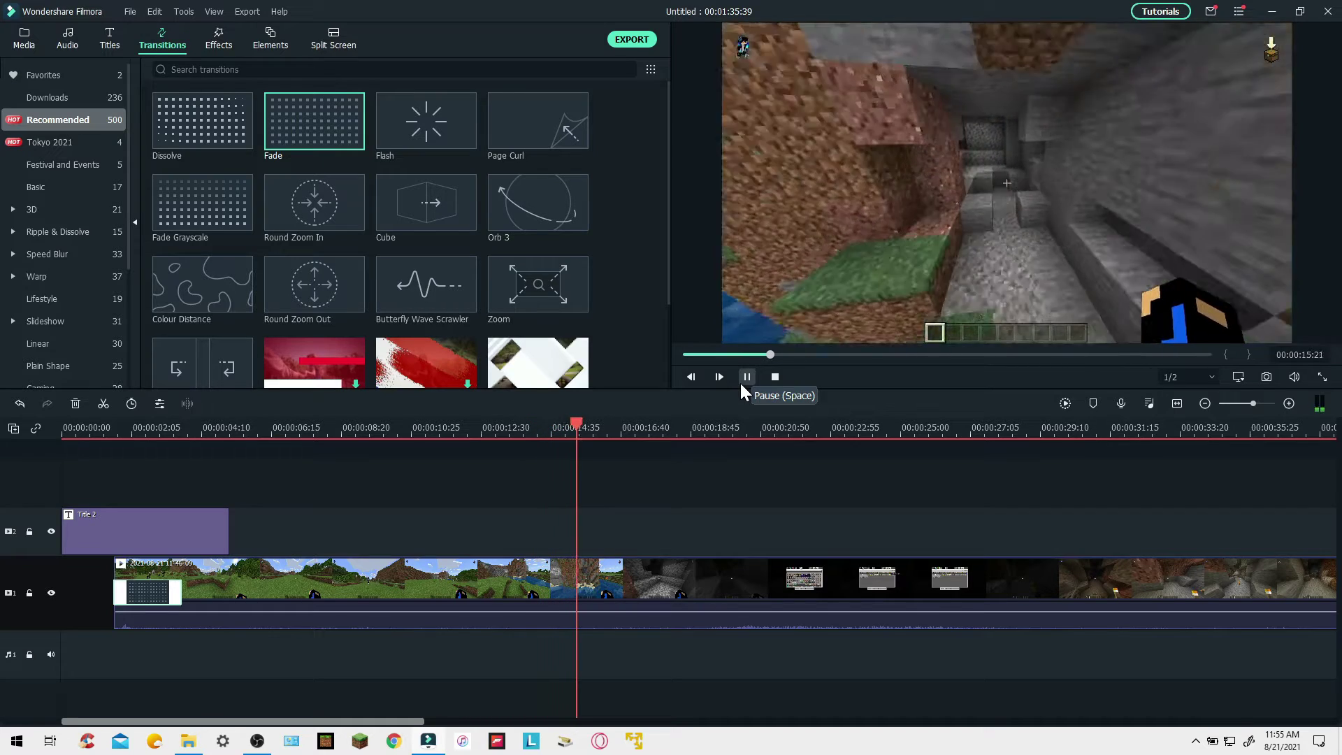
click(747, 378)
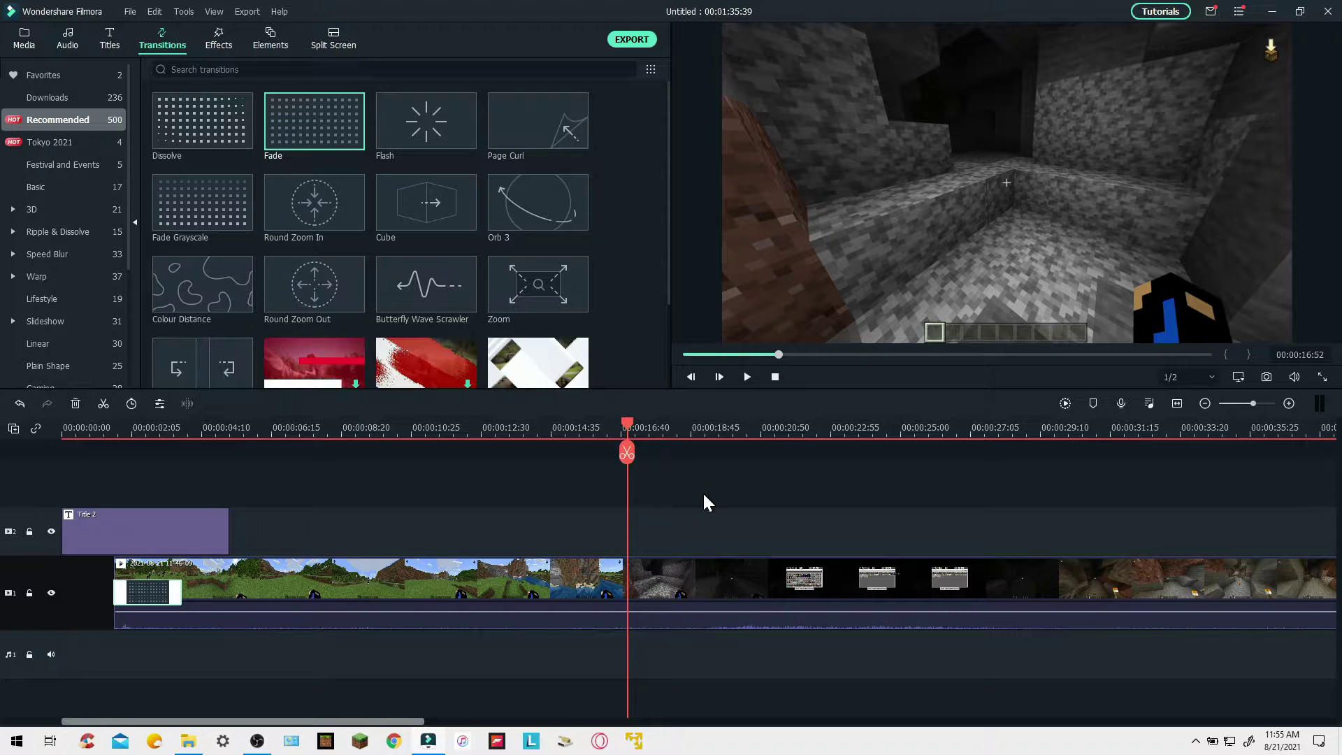
Split the gameplay clip at 00:00:15:16 and at 00:00:39:36 to isolate the cave section.
click(663, 574)
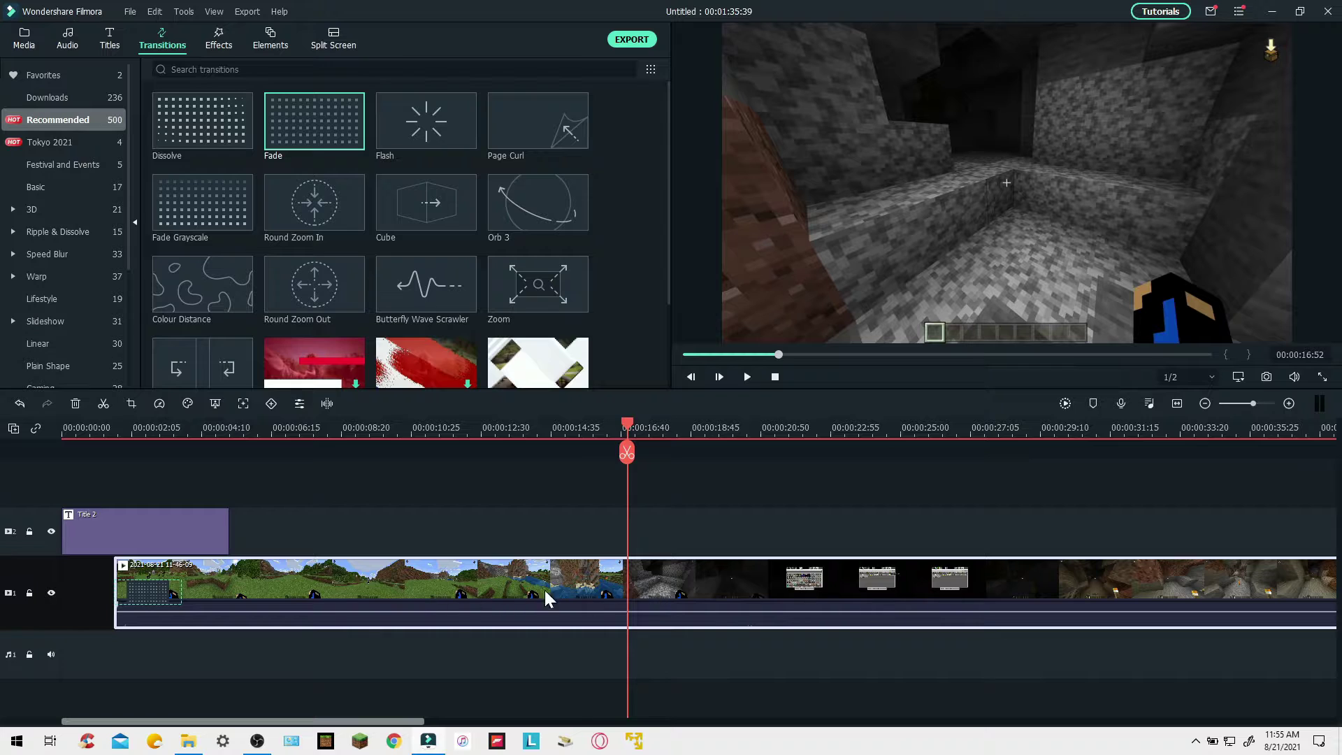
drag(627, 424, 573, 451)
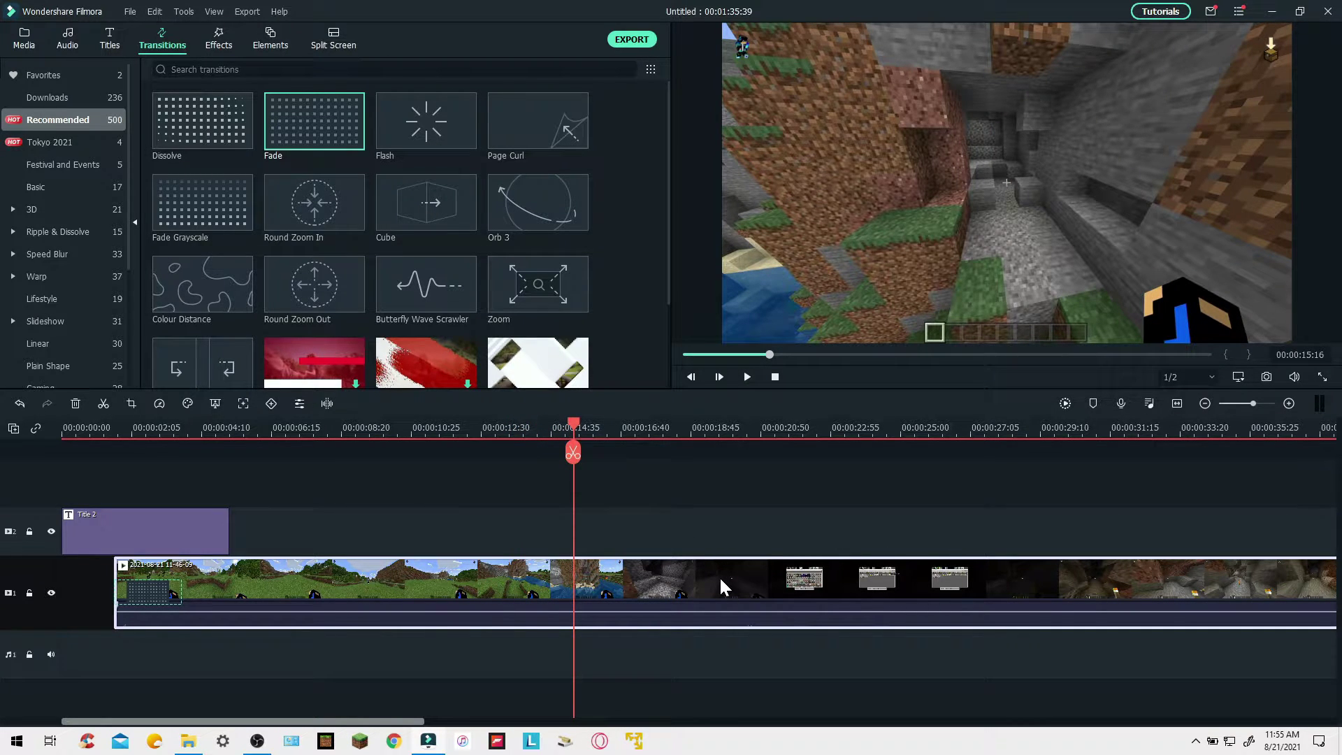
key(ctrl+b)
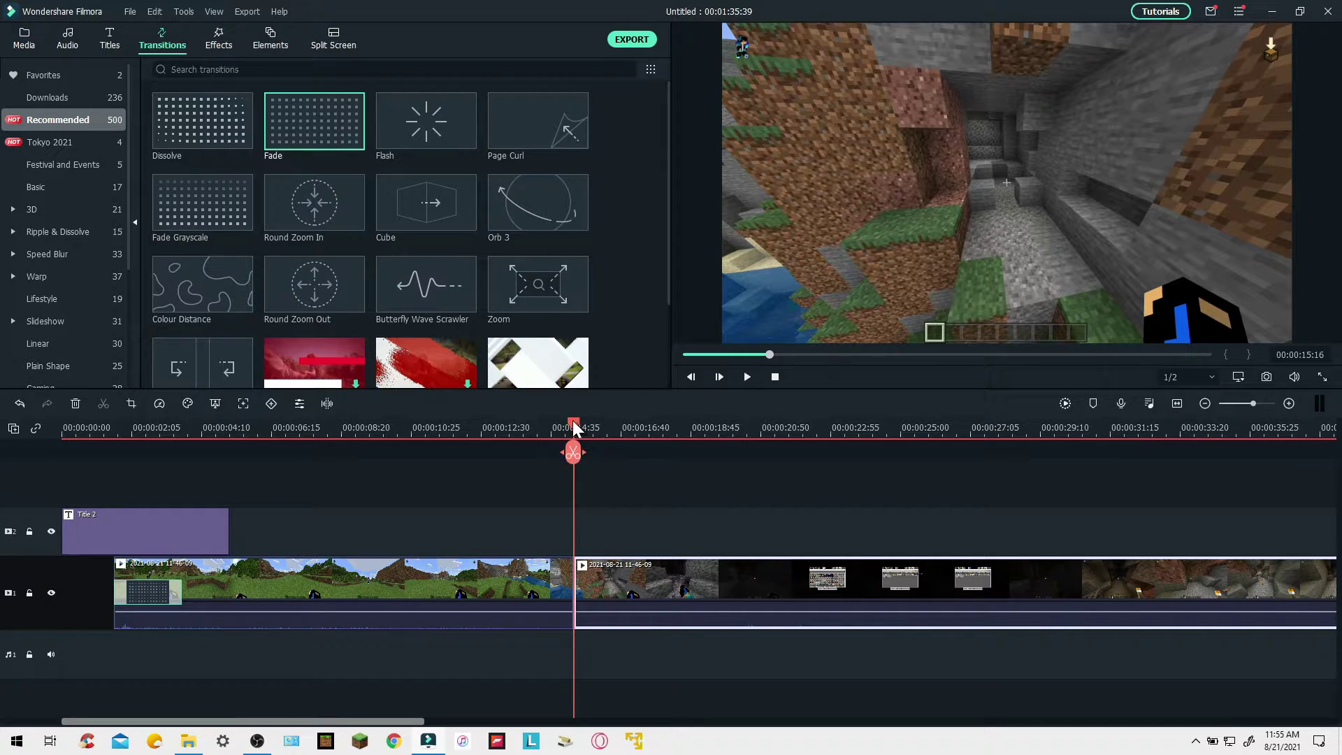
drag(574, 428, 1214, 522)
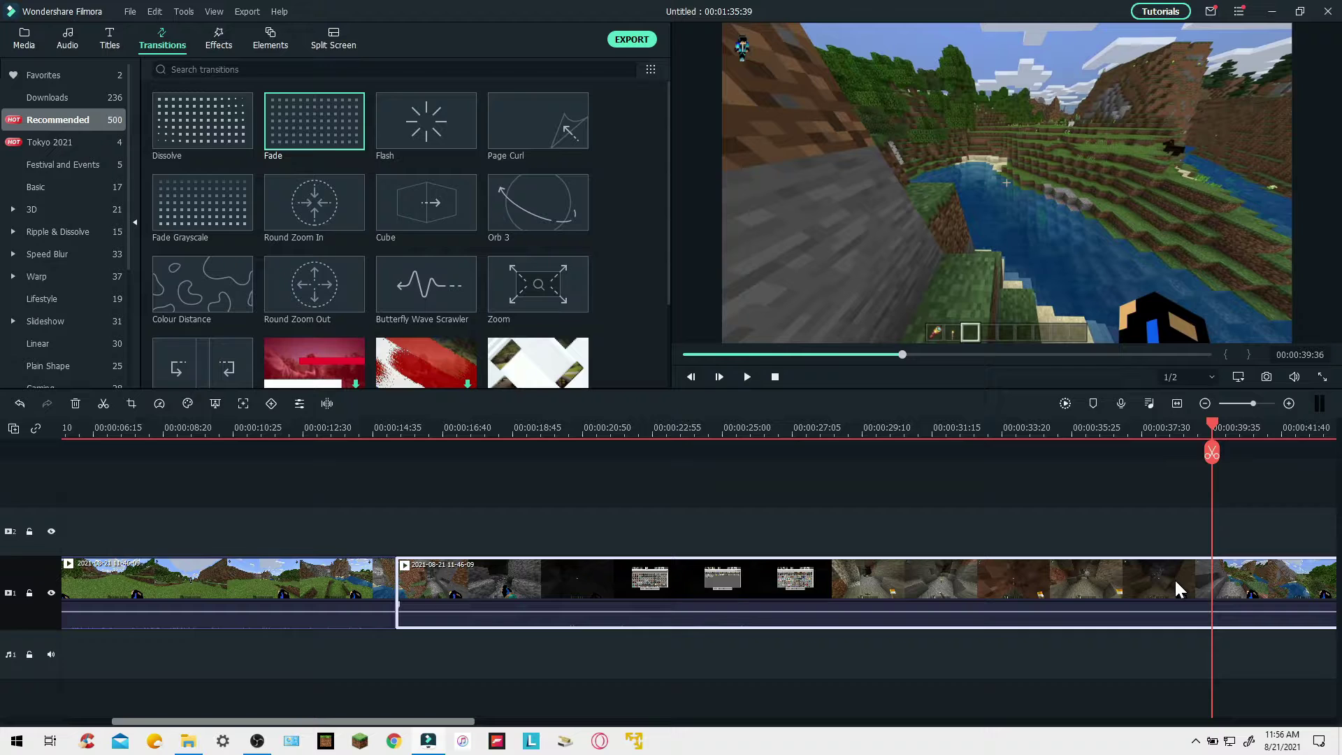
key(ctrl+b)
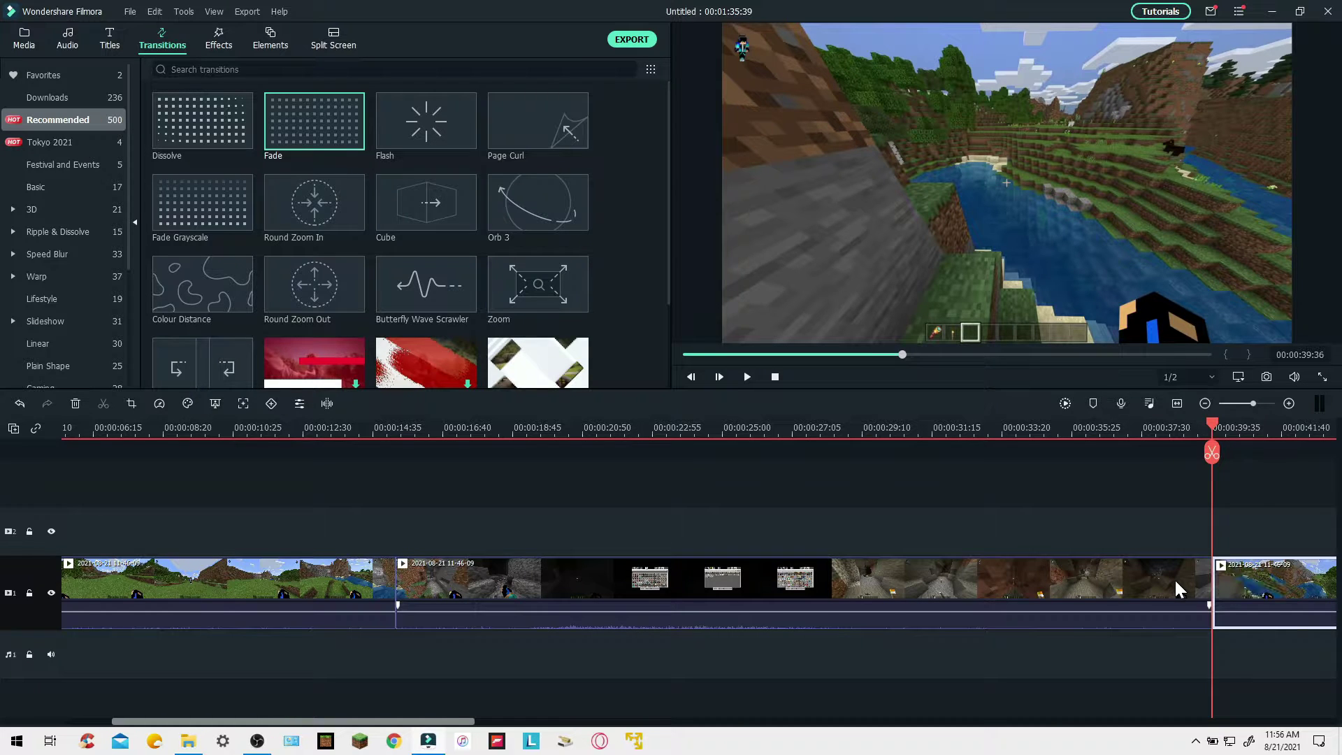
Delete the cave section between the two cuts and play back the join.
drag(1062, 586, 1033, 539)
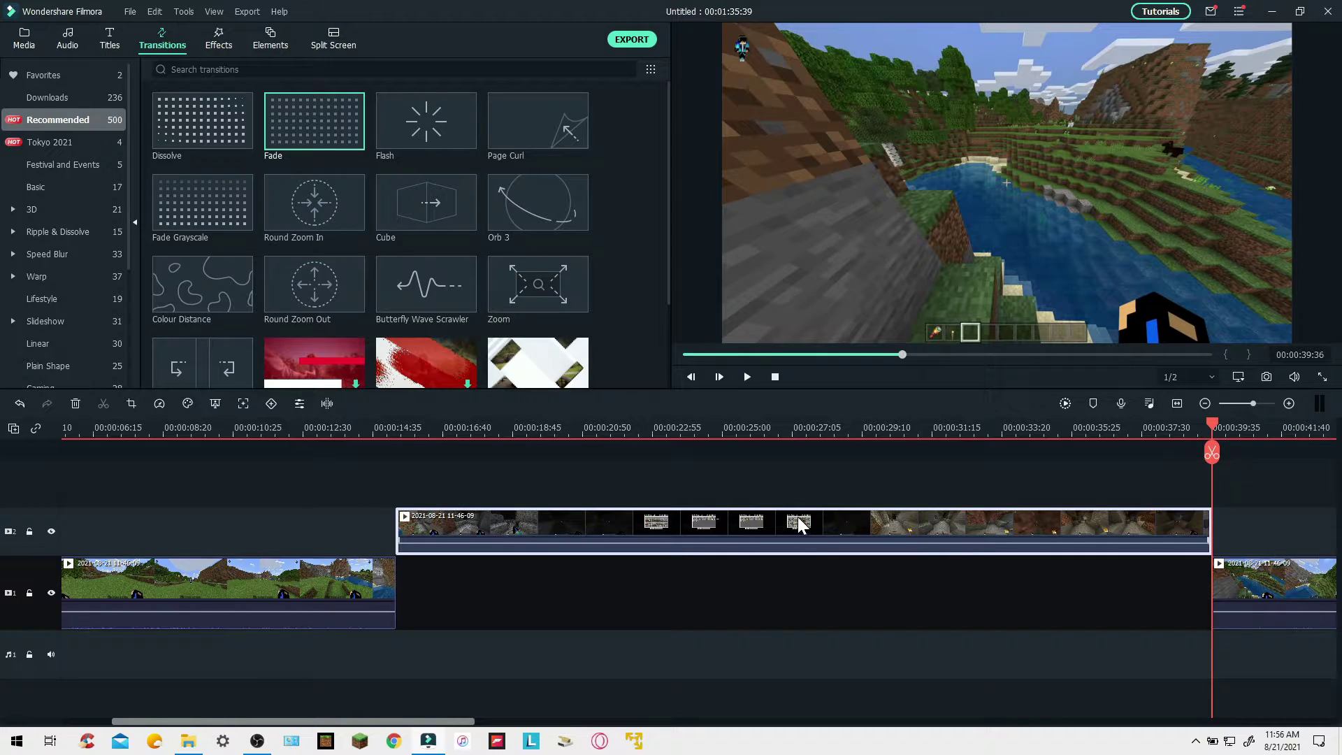
drag(799, 518, 804, 576)
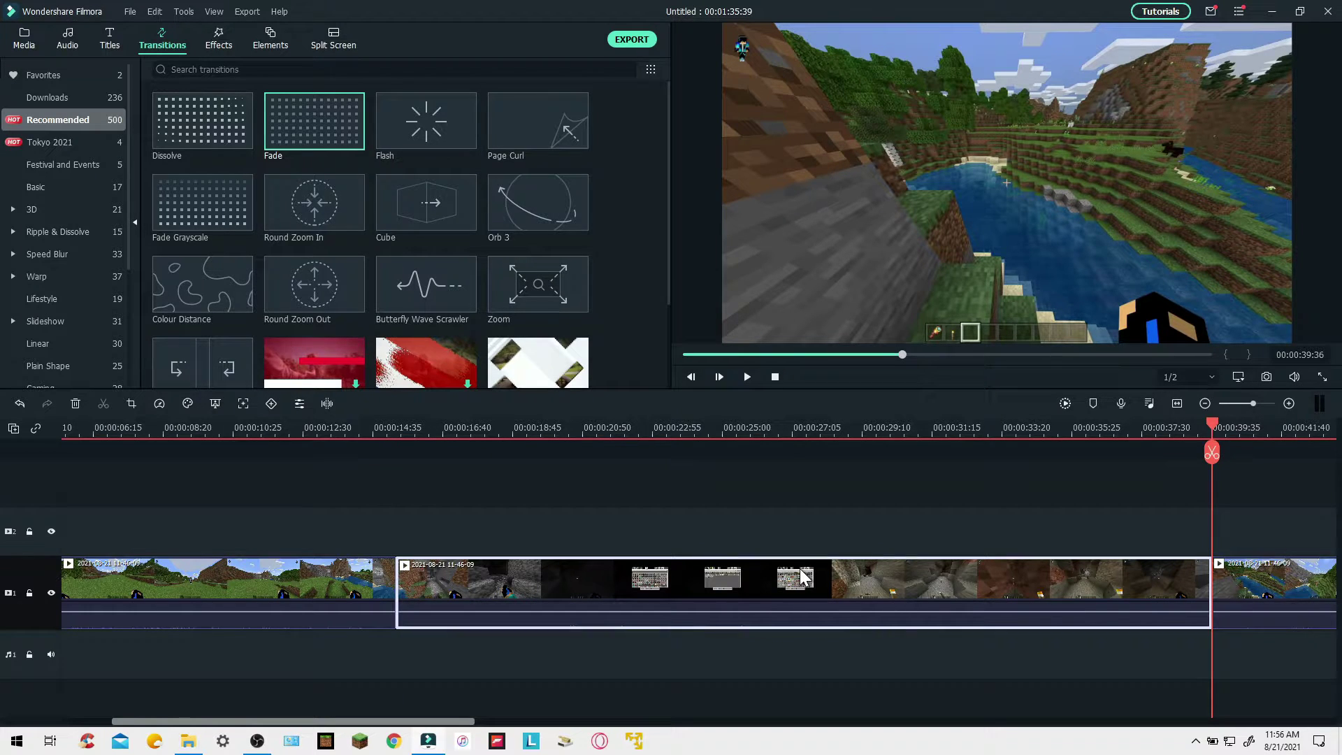
key(Delete)
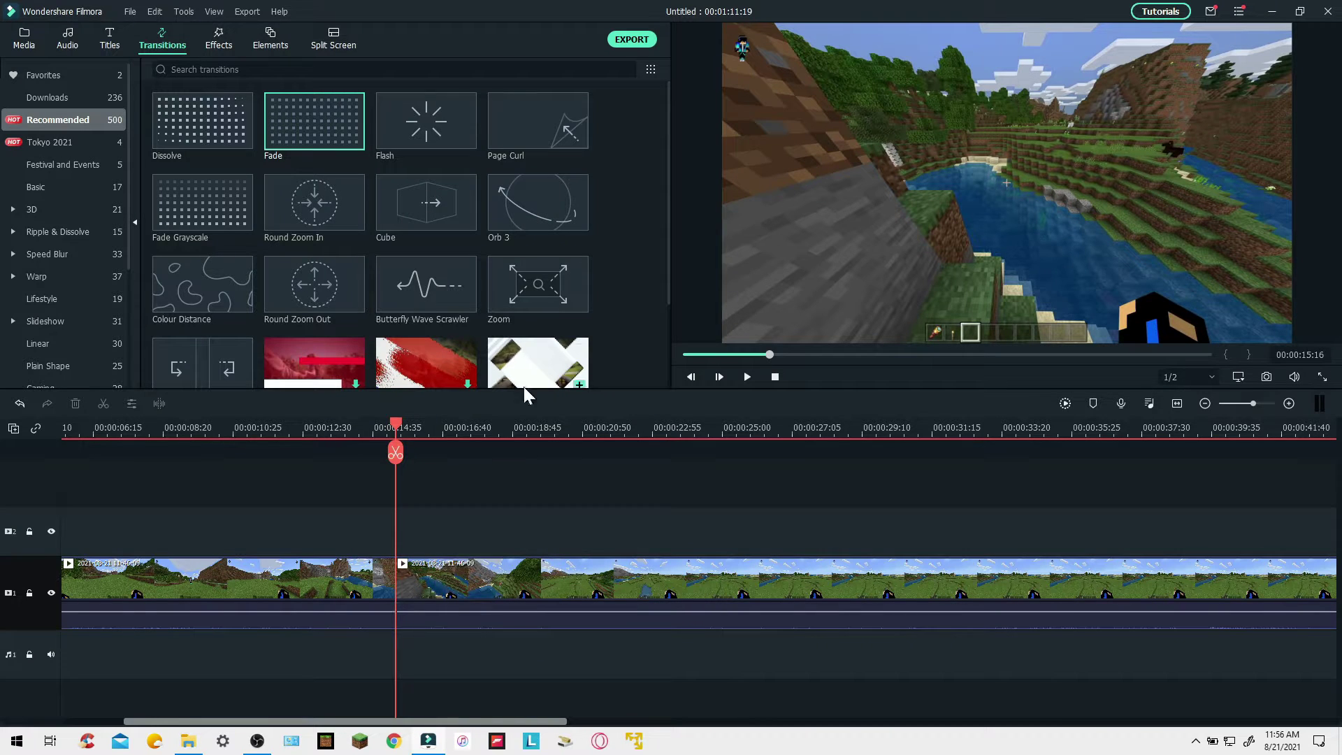
drag(395, 427, 338, 426)
click(746, 377)
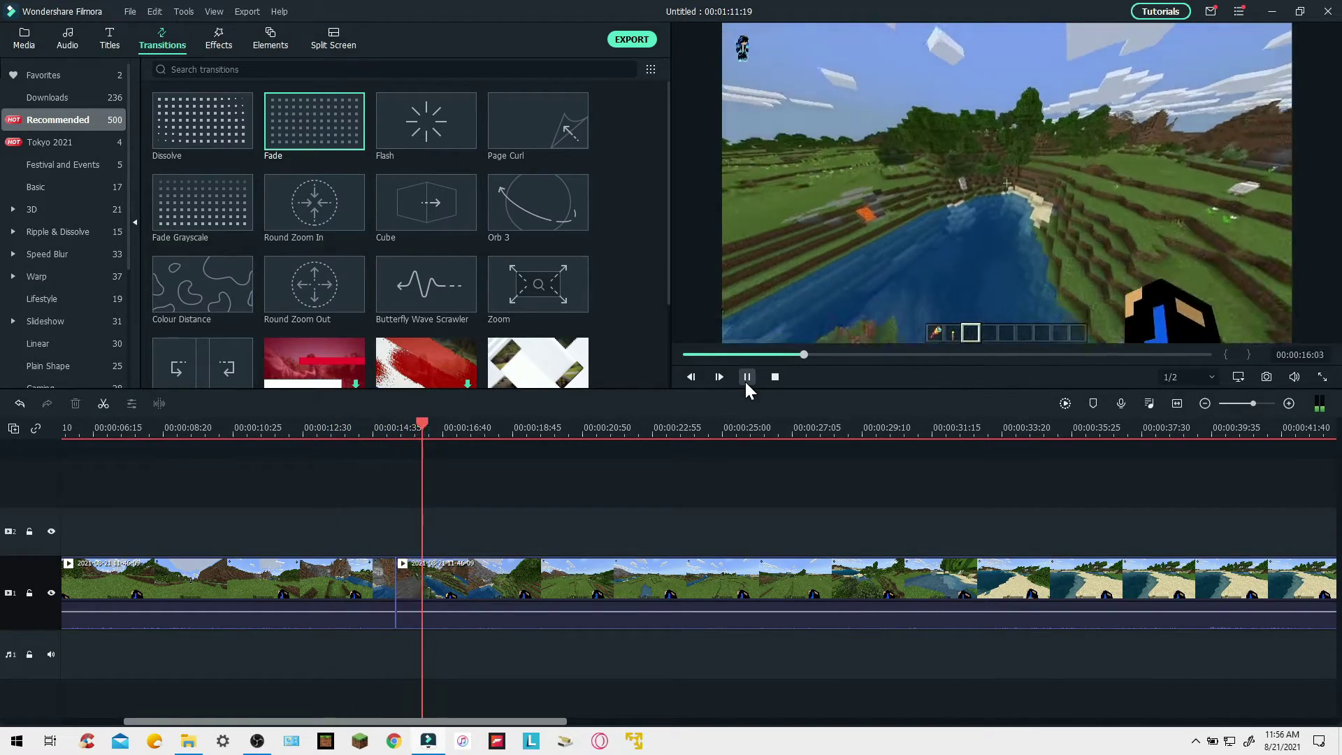
click(746, 378)
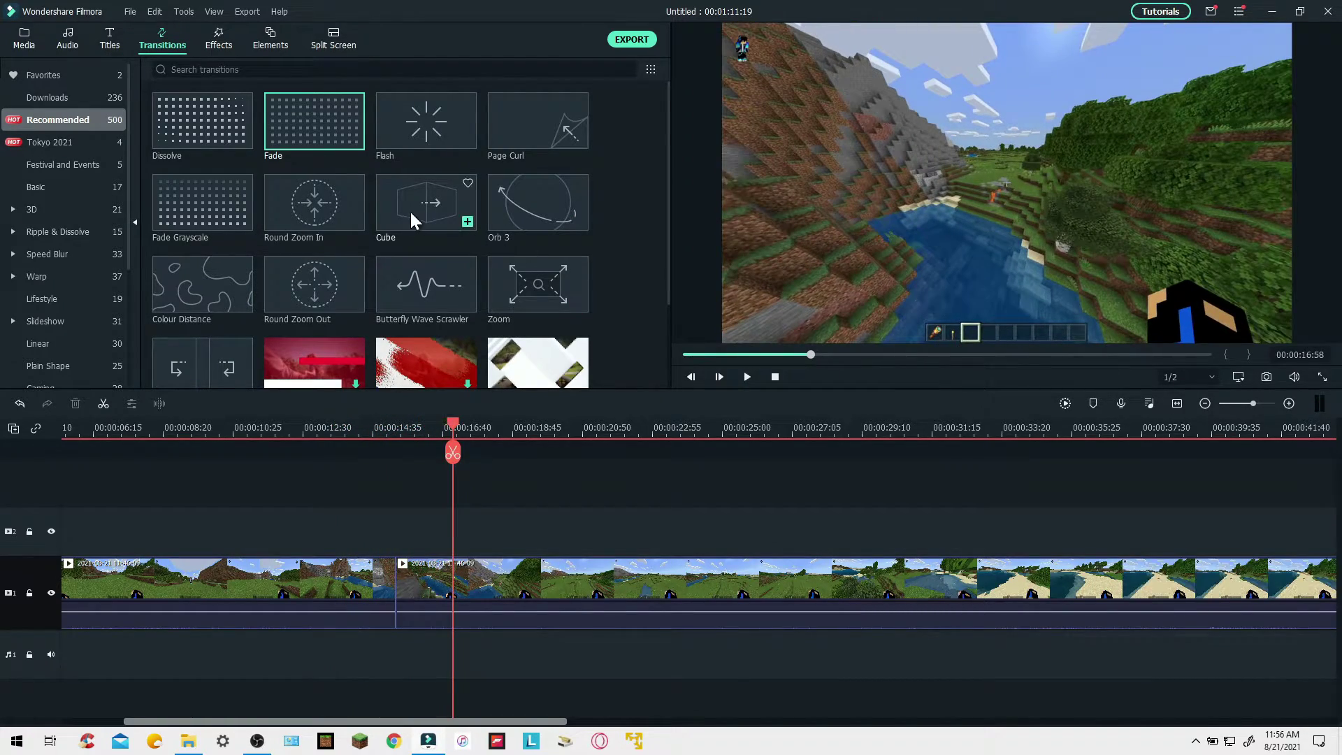
Apply the Cube transition at the join between the two gameplay clips and preview it.
drag(409, 210, 388, 593)
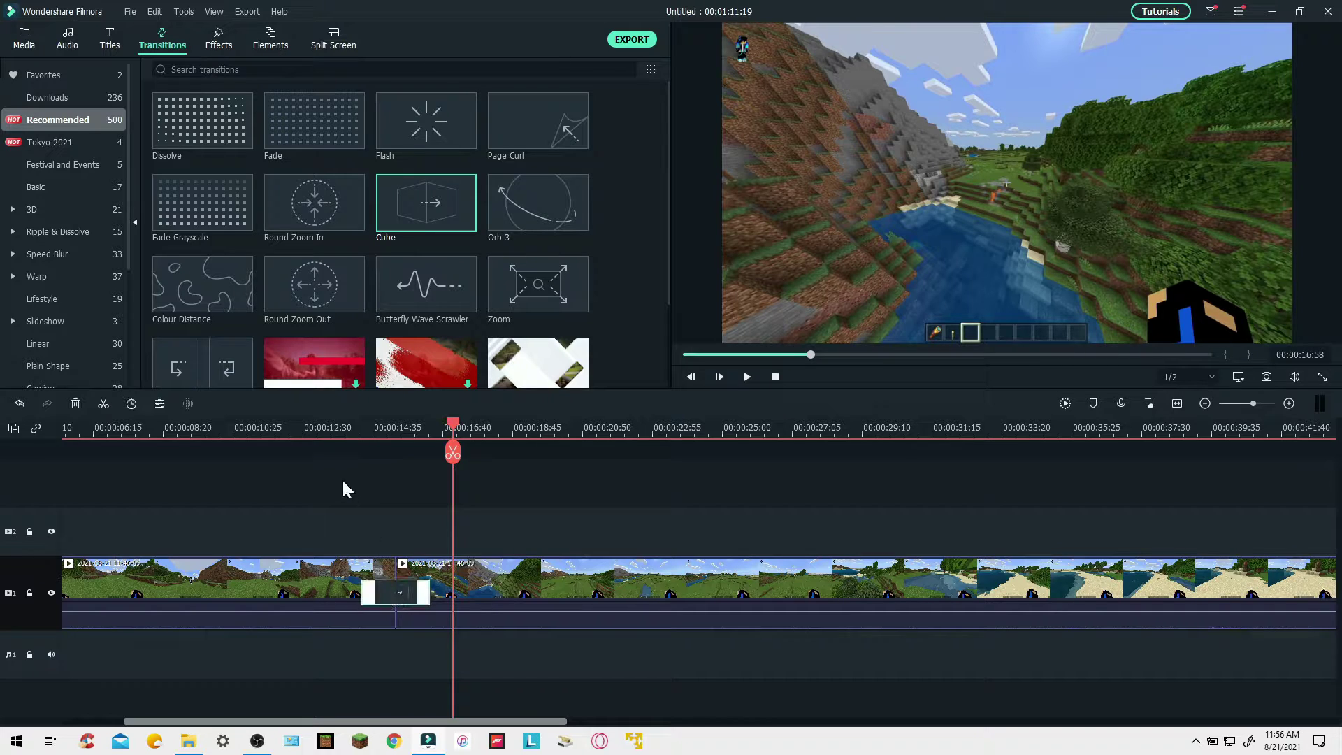
click(339, 431)
click(745, 377)
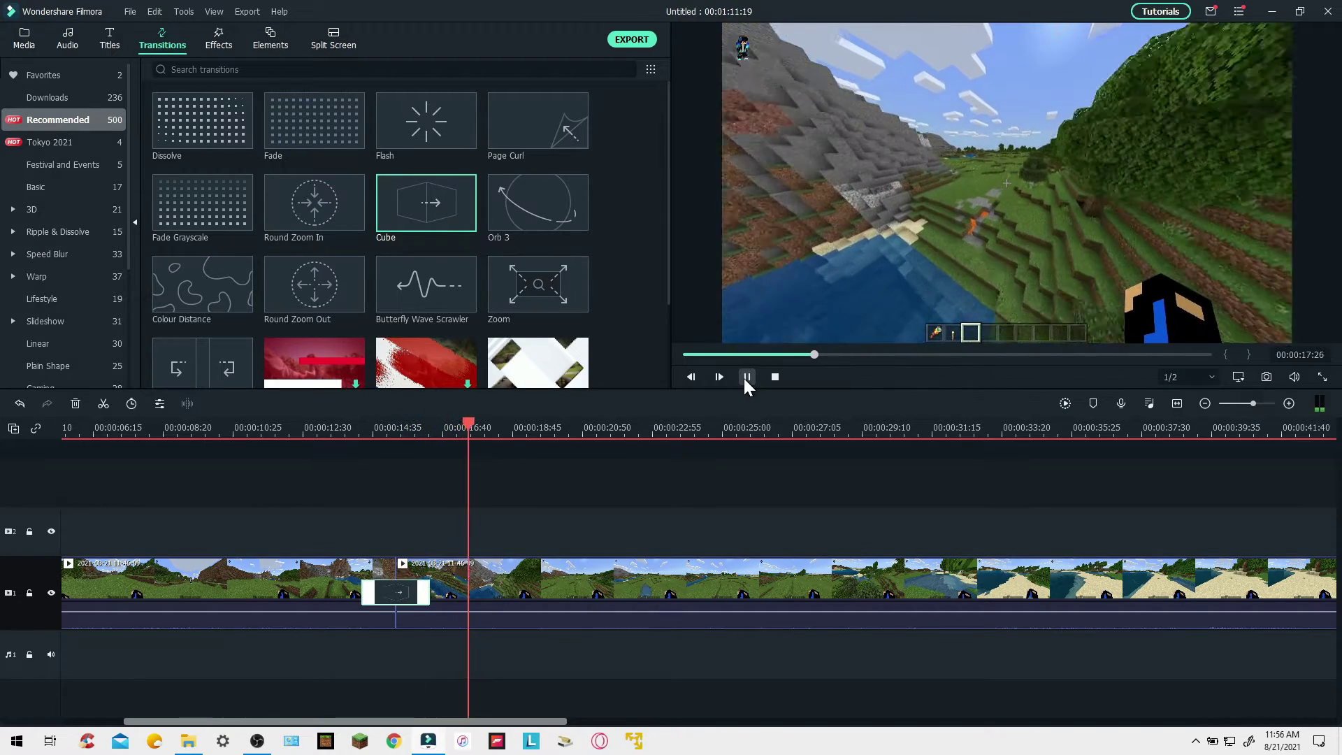
click(745, 377)
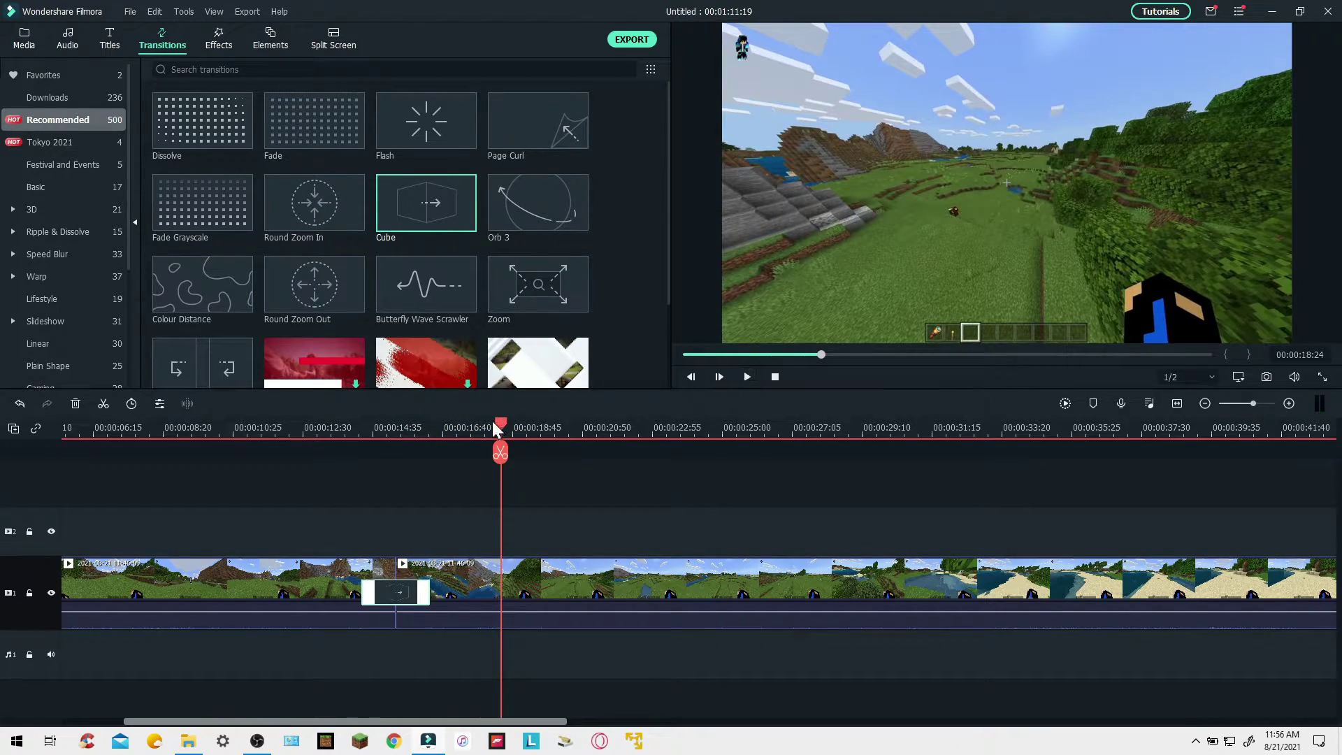
Add the Electronic song "Rexx Final Beat - July" to the audio track, starting at about 11 seconds.
drag(501, 422, 587, 424)
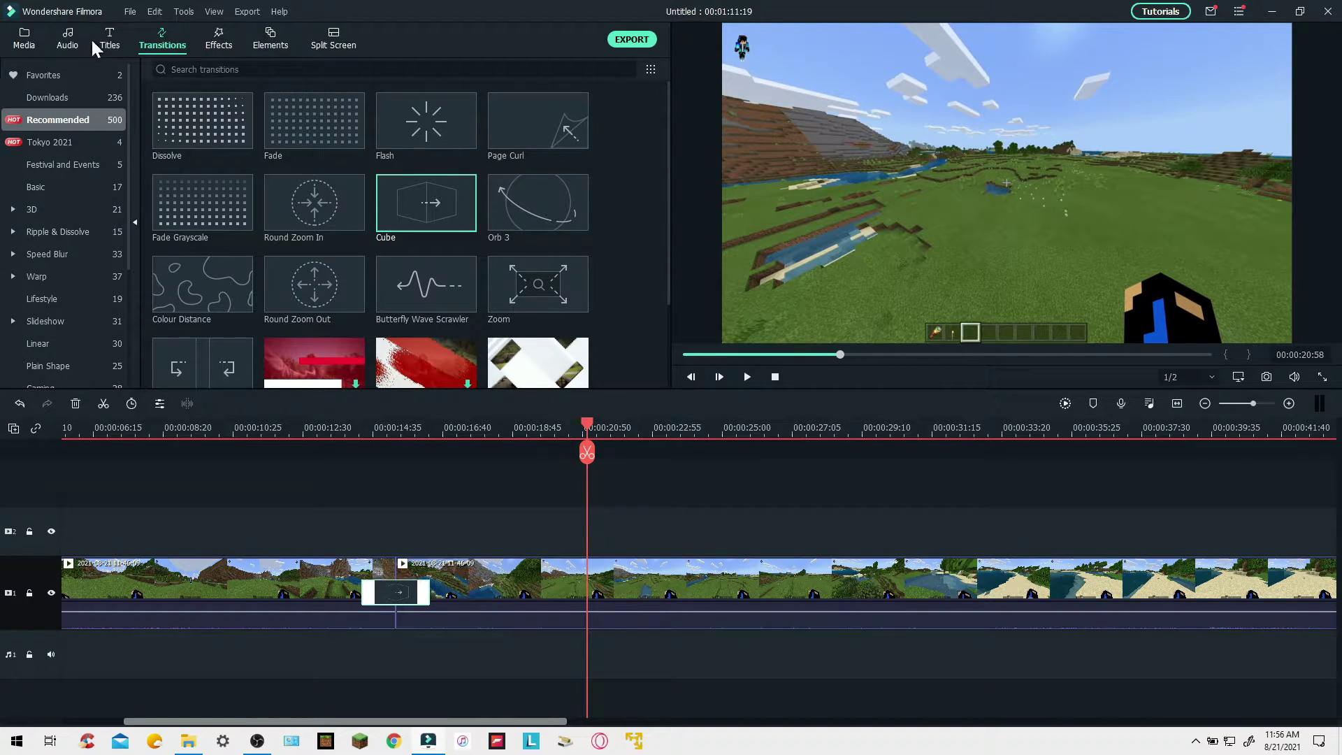
click(70, 39)
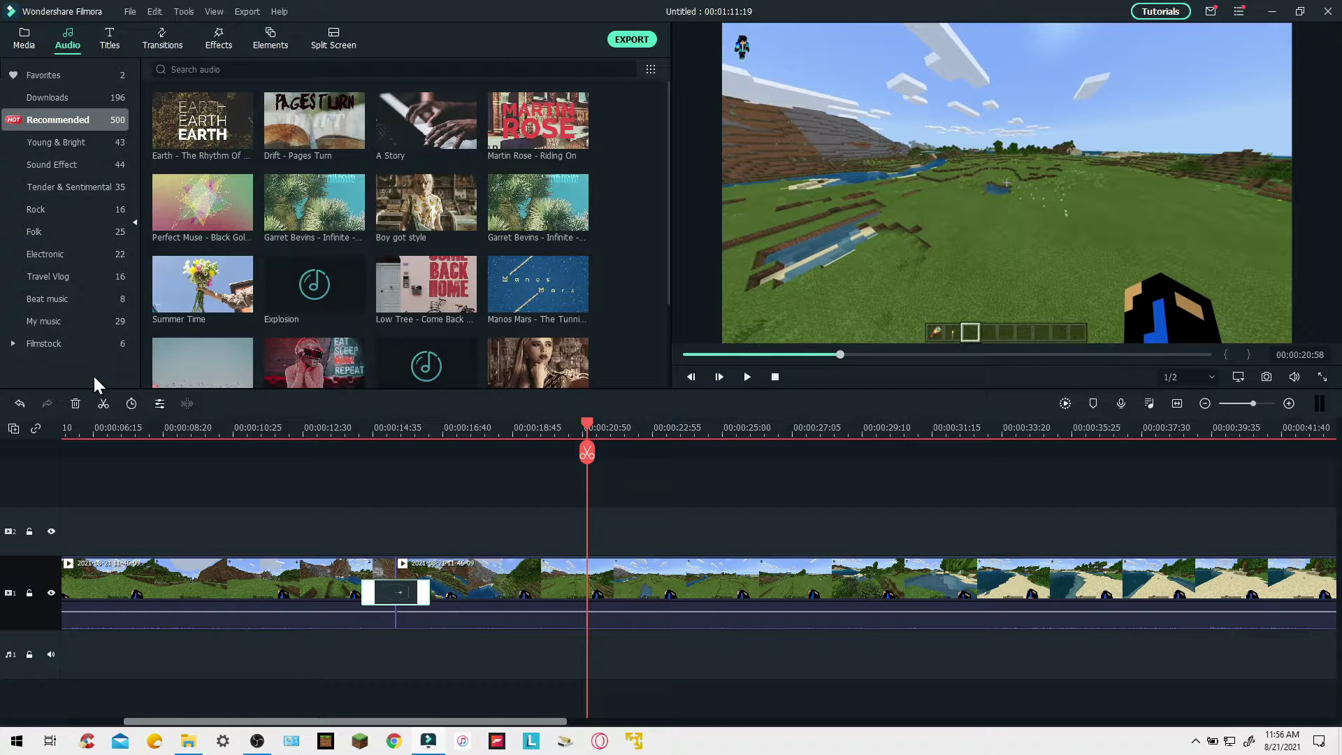
click(89, 258)
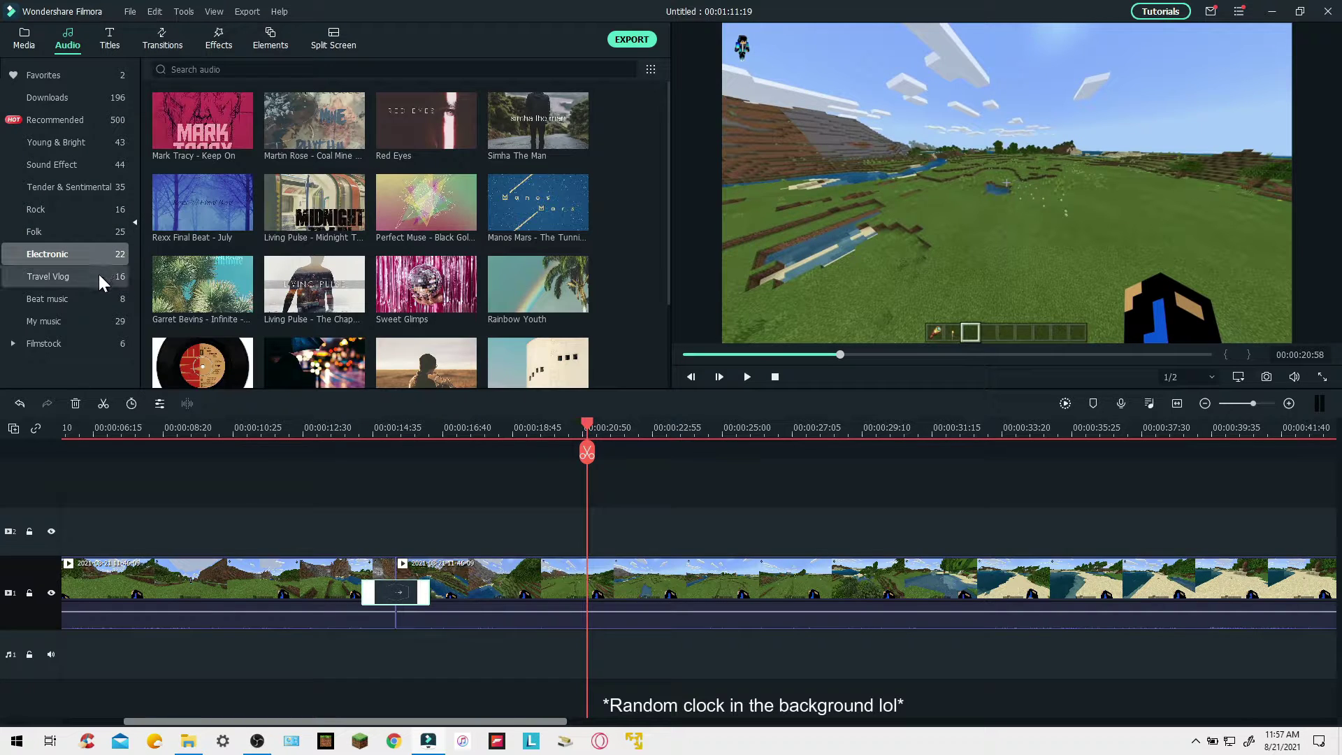
click(209, 198)
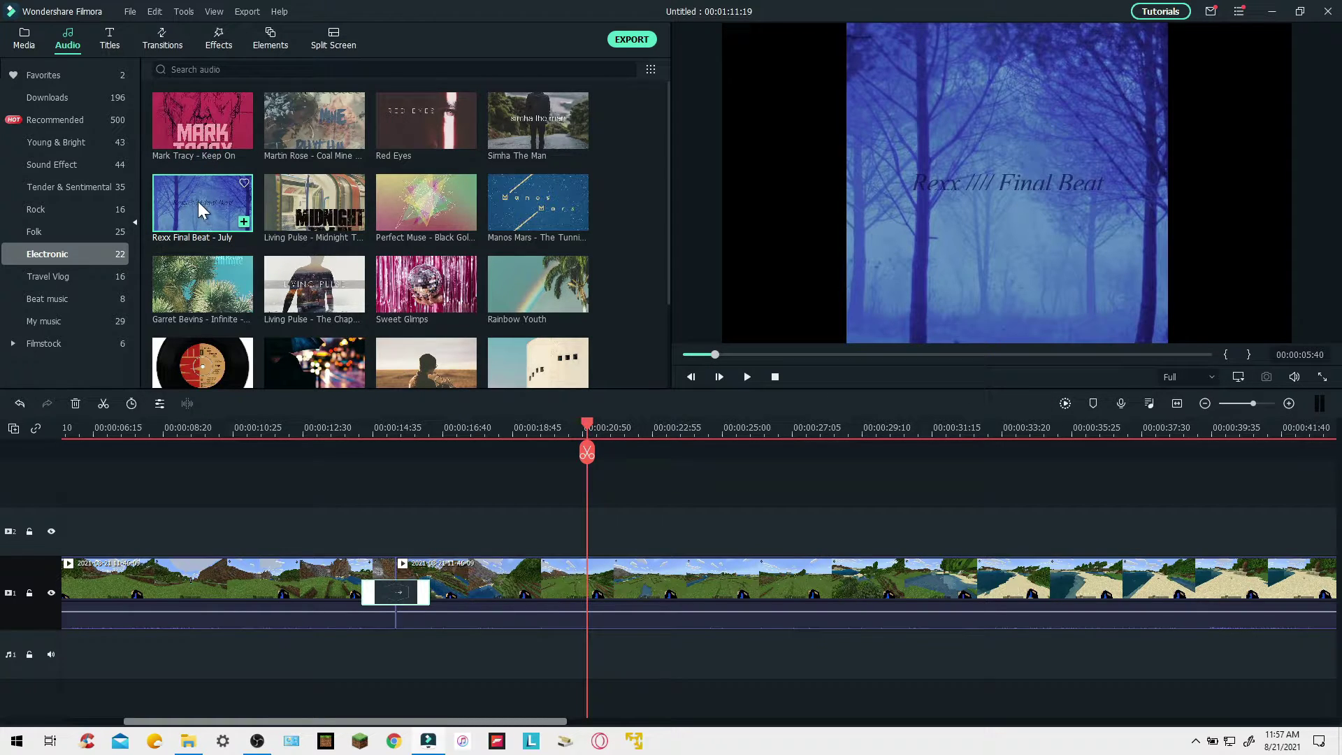
drag(198, 201, 403, 655)
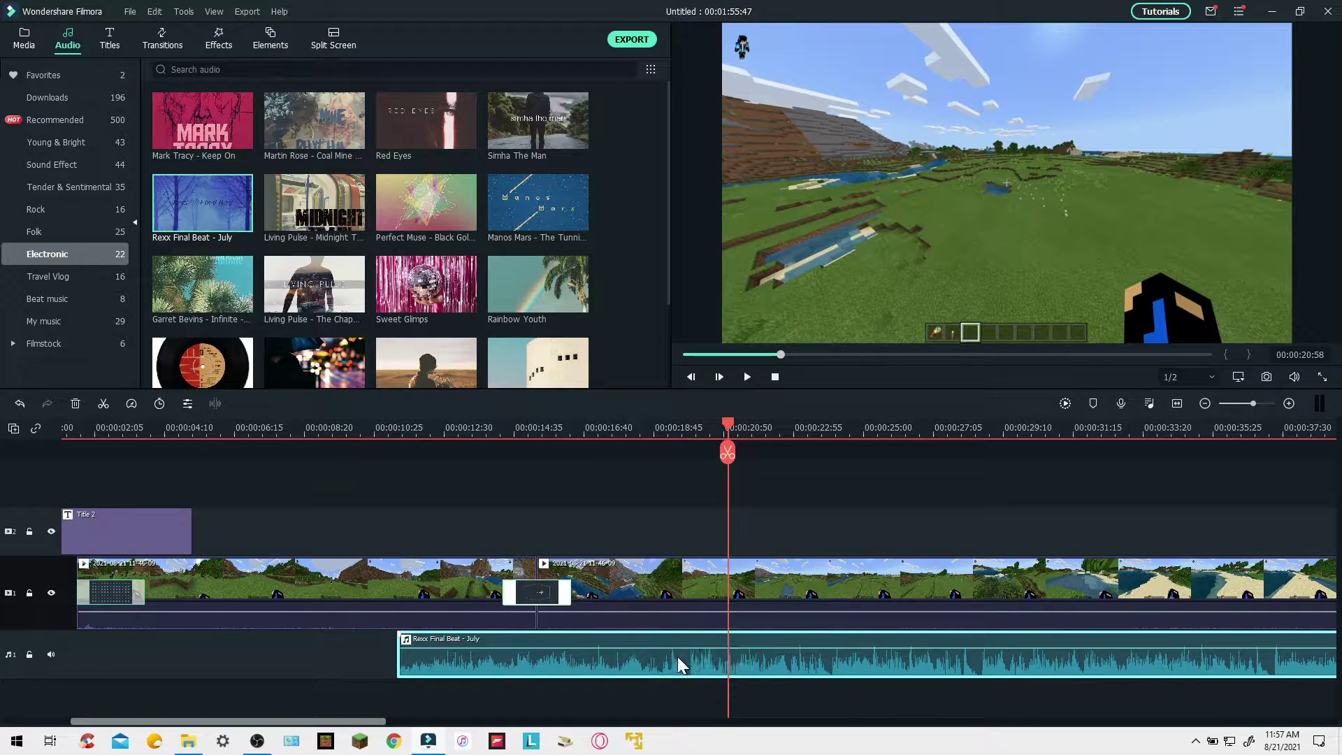
Lower the music clip's volume to about -19.7 dB and play back the part where the music begins.
mouse_move(797, 648)
mouse_down()
mouse_move(810, 650)
mouse_move(802, 658)
mouse_up()
click(329, 430)
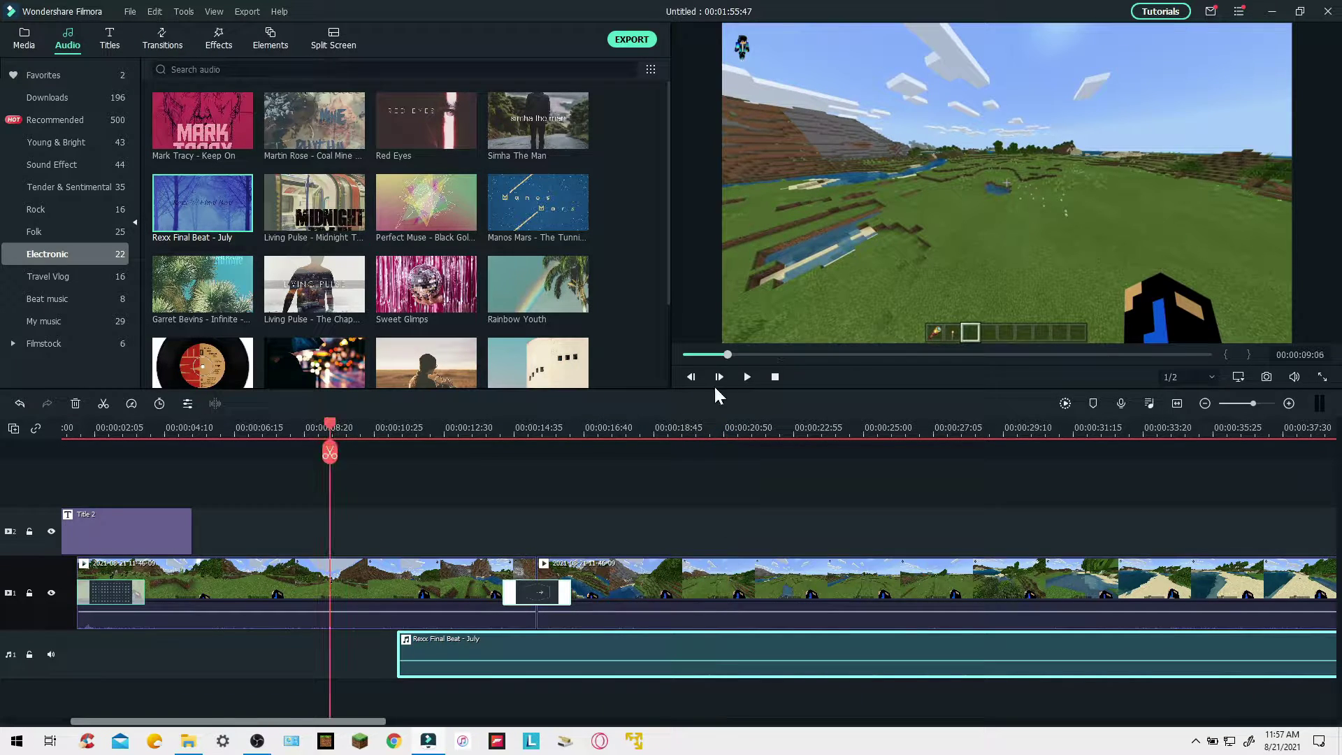
click(748, 377)
click(446, 425)
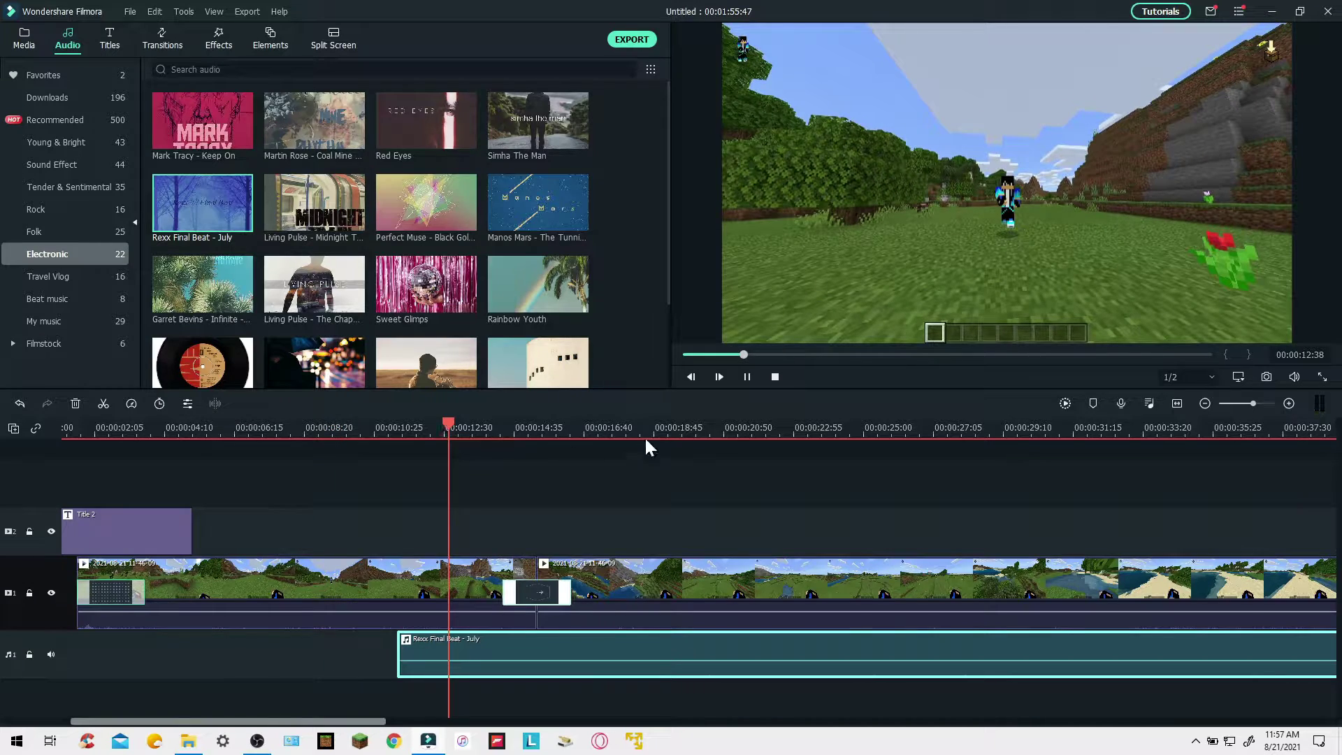
click(747, 376)
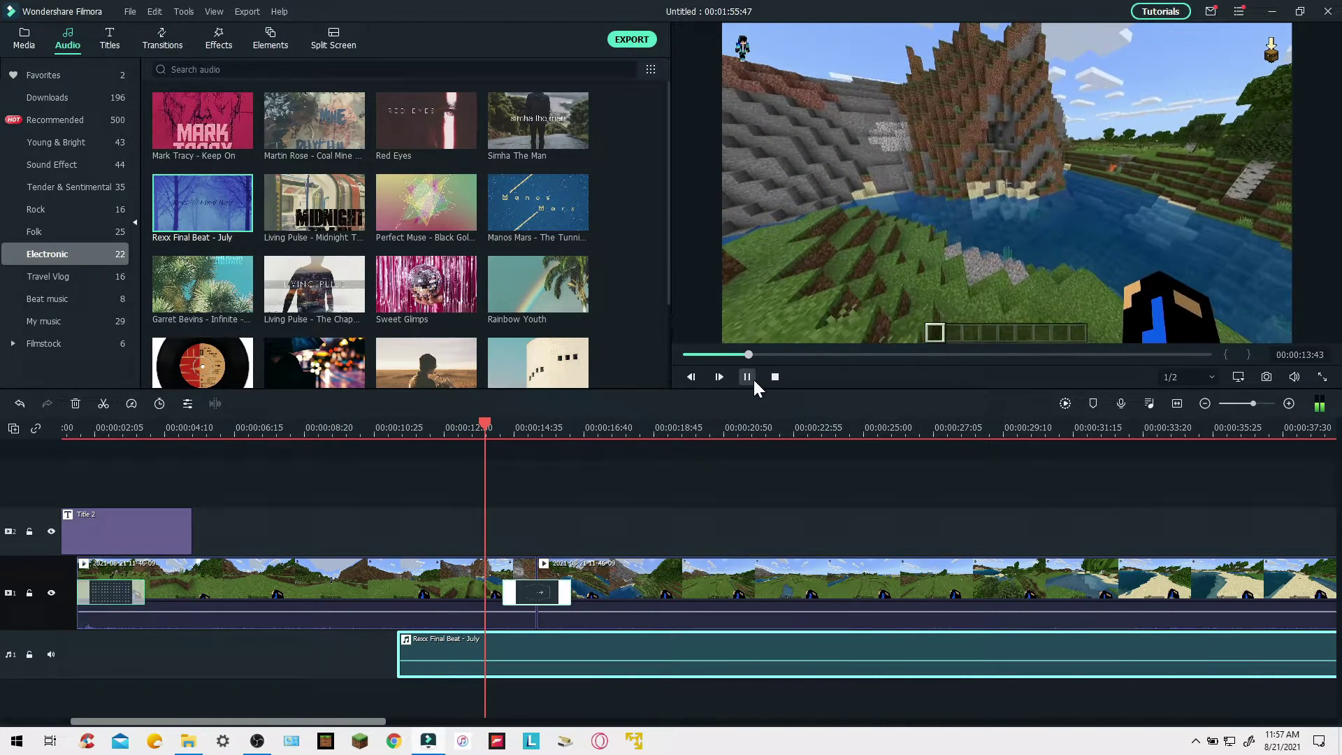
click(471, 424)
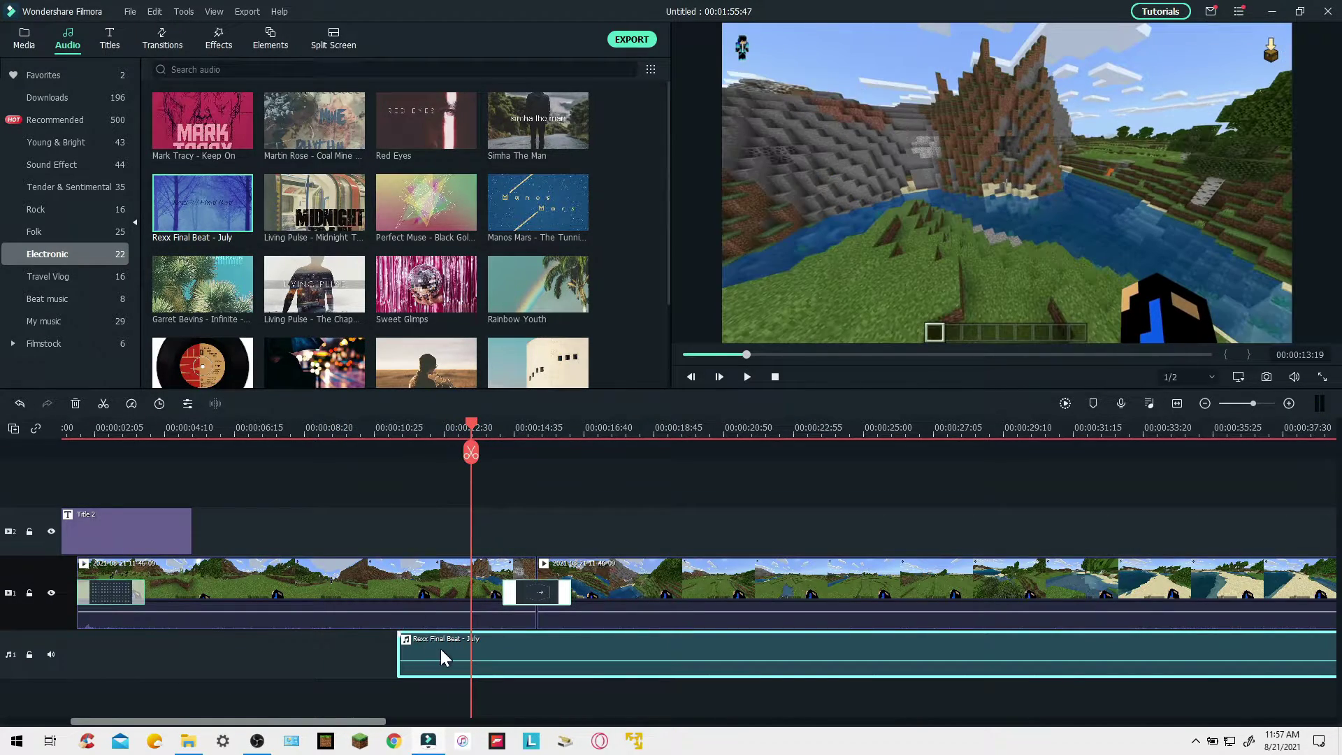
Look over the music clip's audio adjustment settings and close them.
right_click(509, 591)
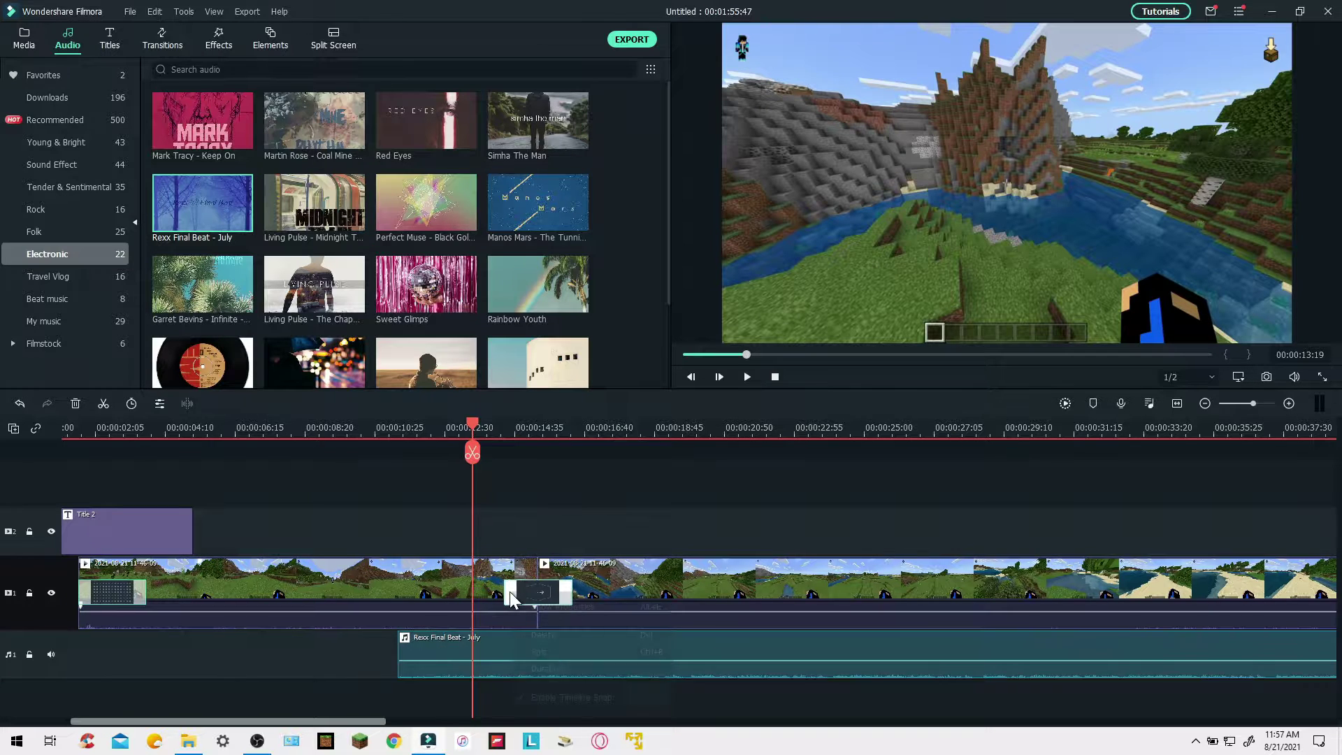
click(460, 651)
right_click(460, 651)
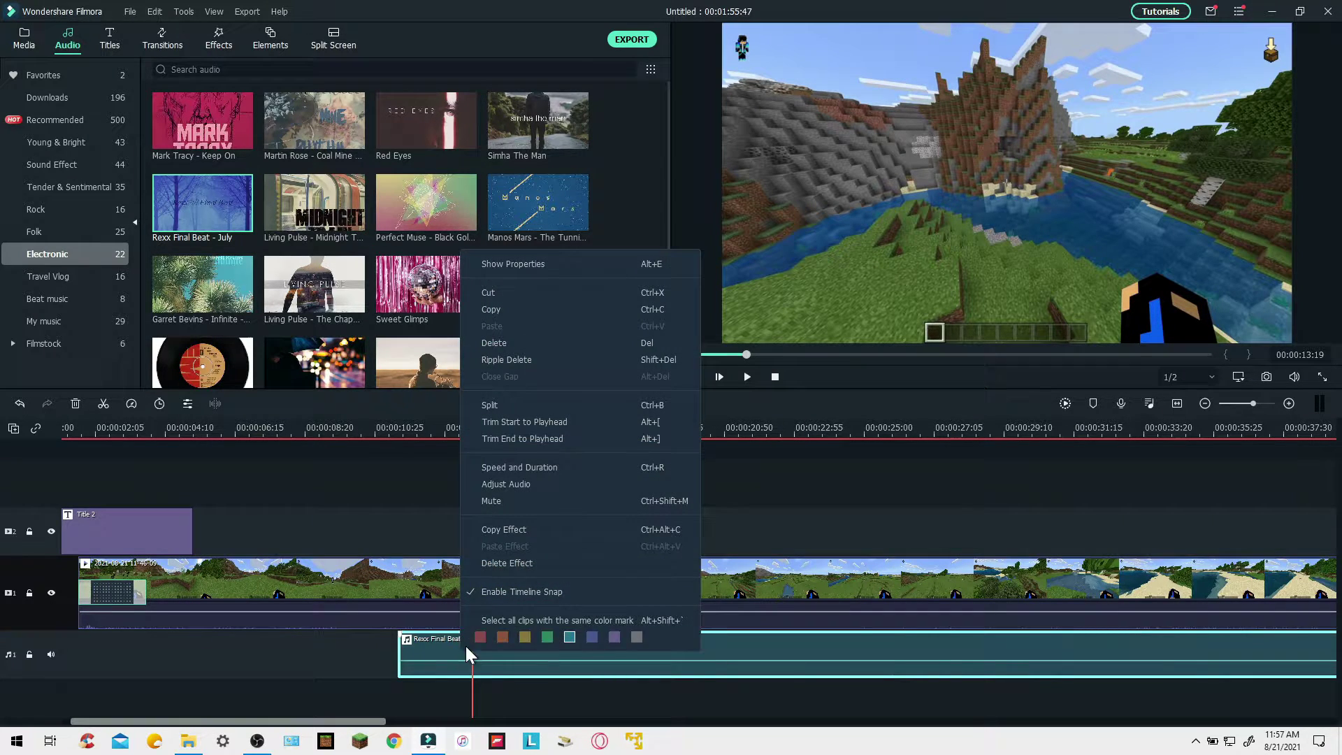
click(511, 484)
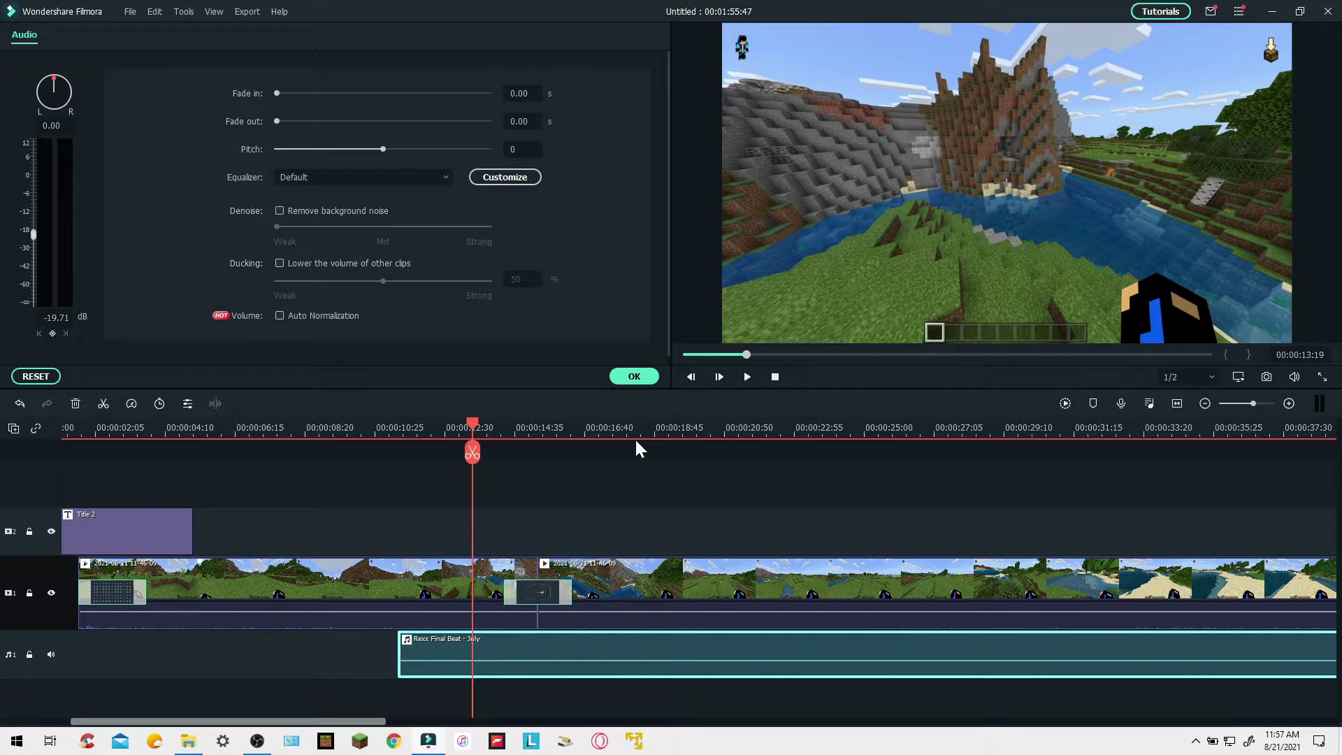
click(634, 378)
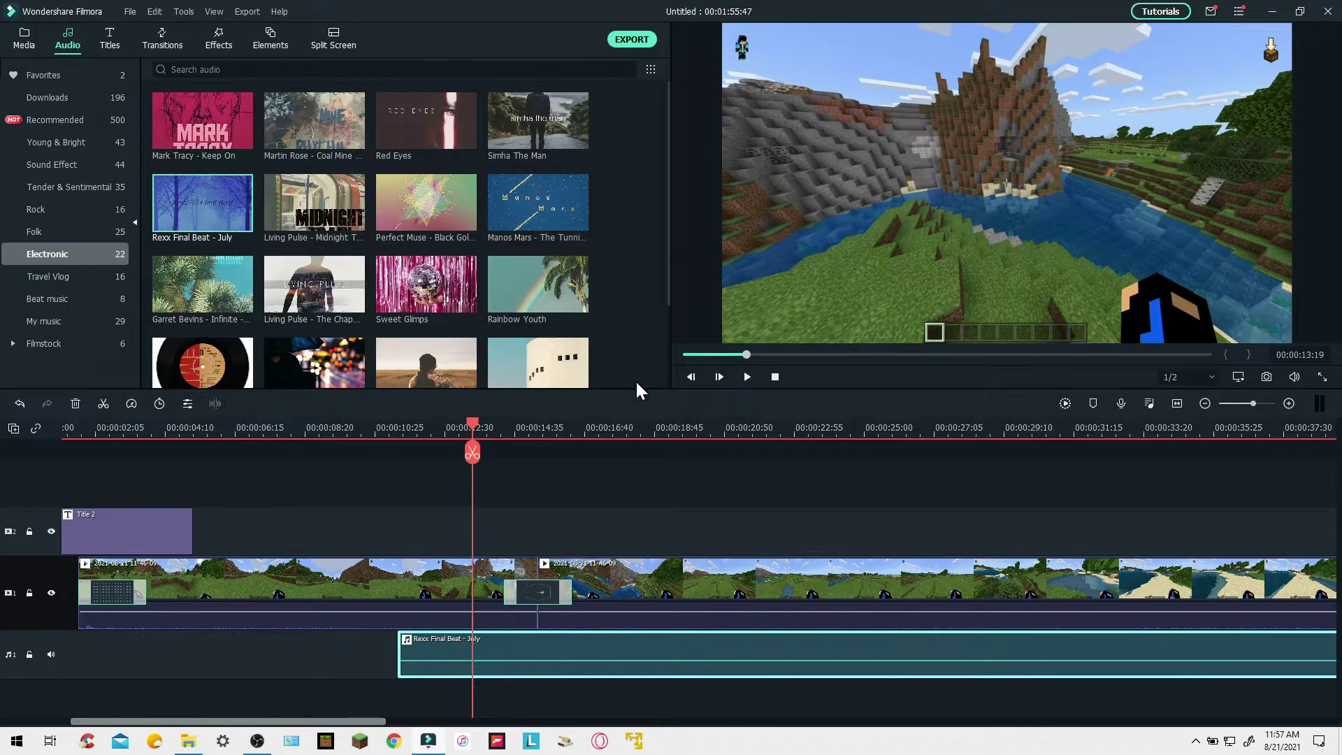
Adjust the music clip's volume to -18.96 dB, set a 6.18 s fade-in and add a short fade-out.
right_click(535, 643)
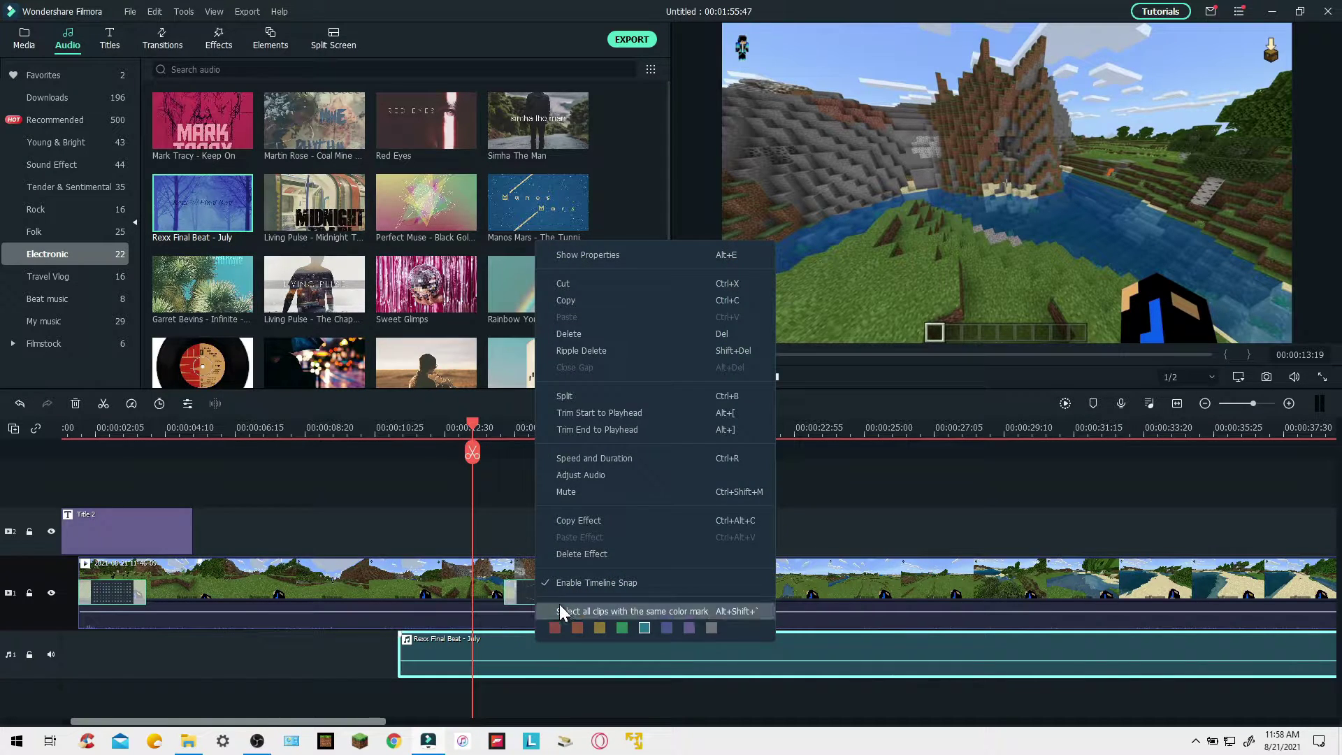
click(588, 475)
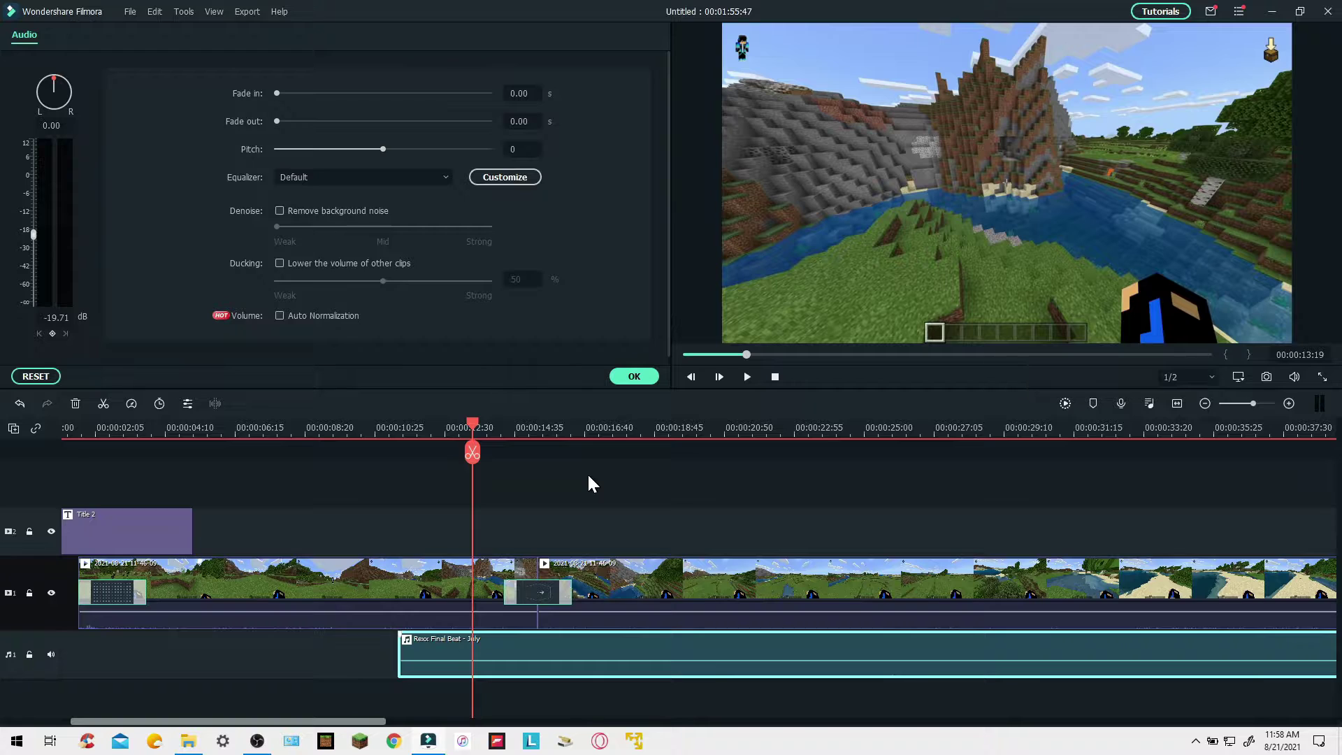
scroll(464, 193, down, 1)
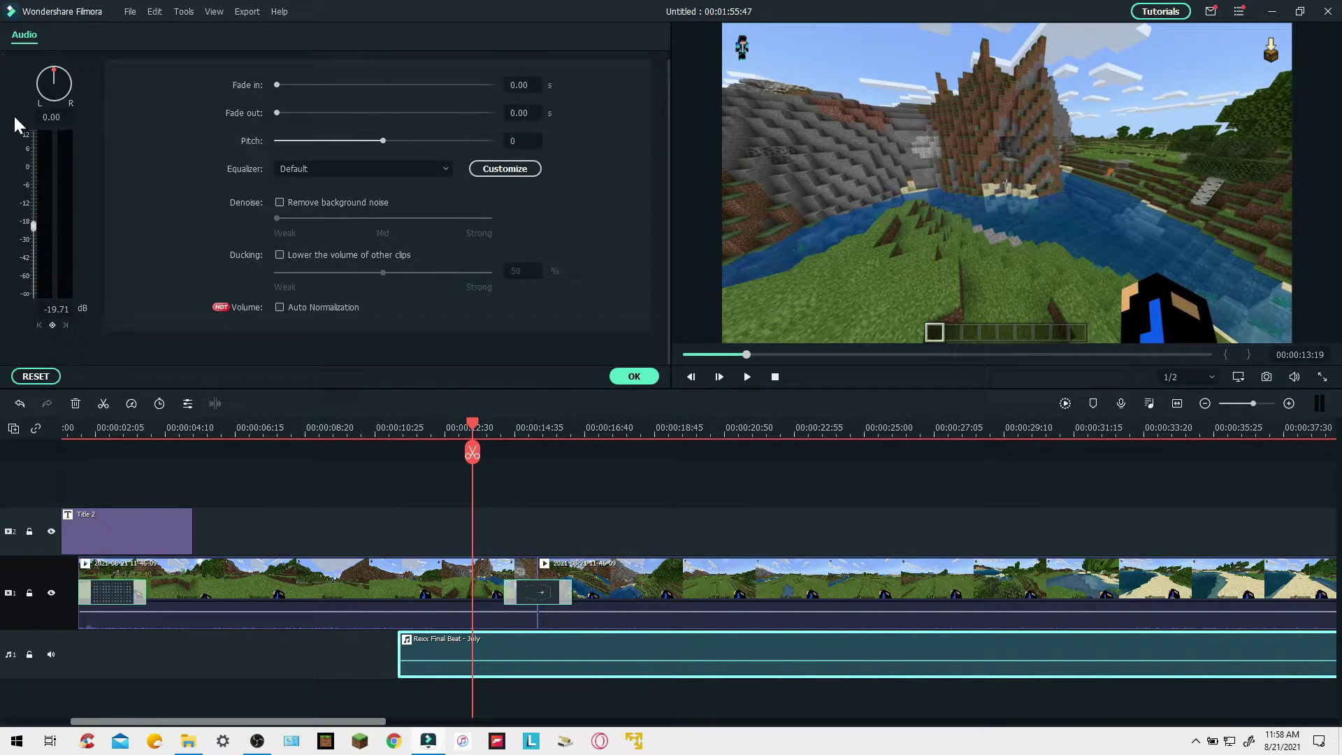
mouse_move(33, 224)
mouse_down()
mouse_move(33, 241)
mouse_move(31, 224)
mouse_up()
drag(275, 85, 288, 85)
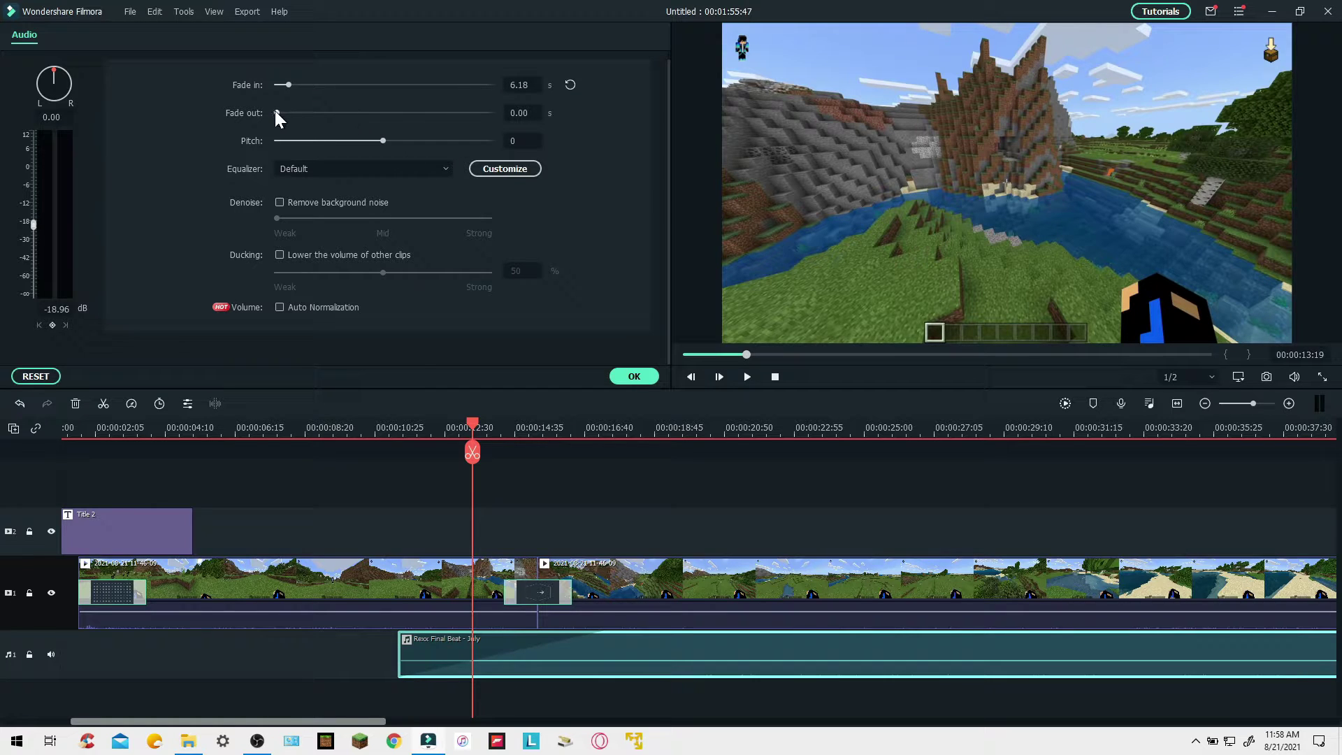
drag(277, 114, 281, 113)
click(632, 377)
Play the video from about 00:00:09:30 to hear the music fade in.
click(344, 430)
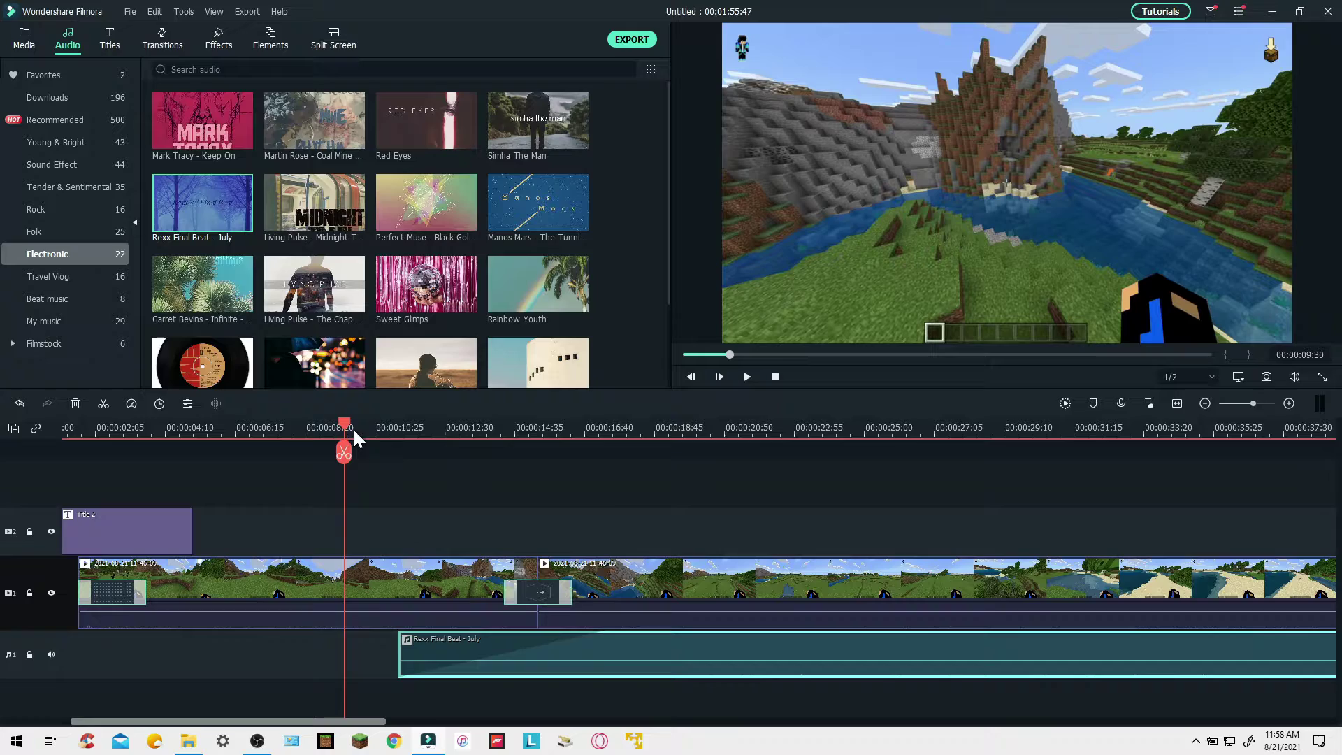
click(744, 379)
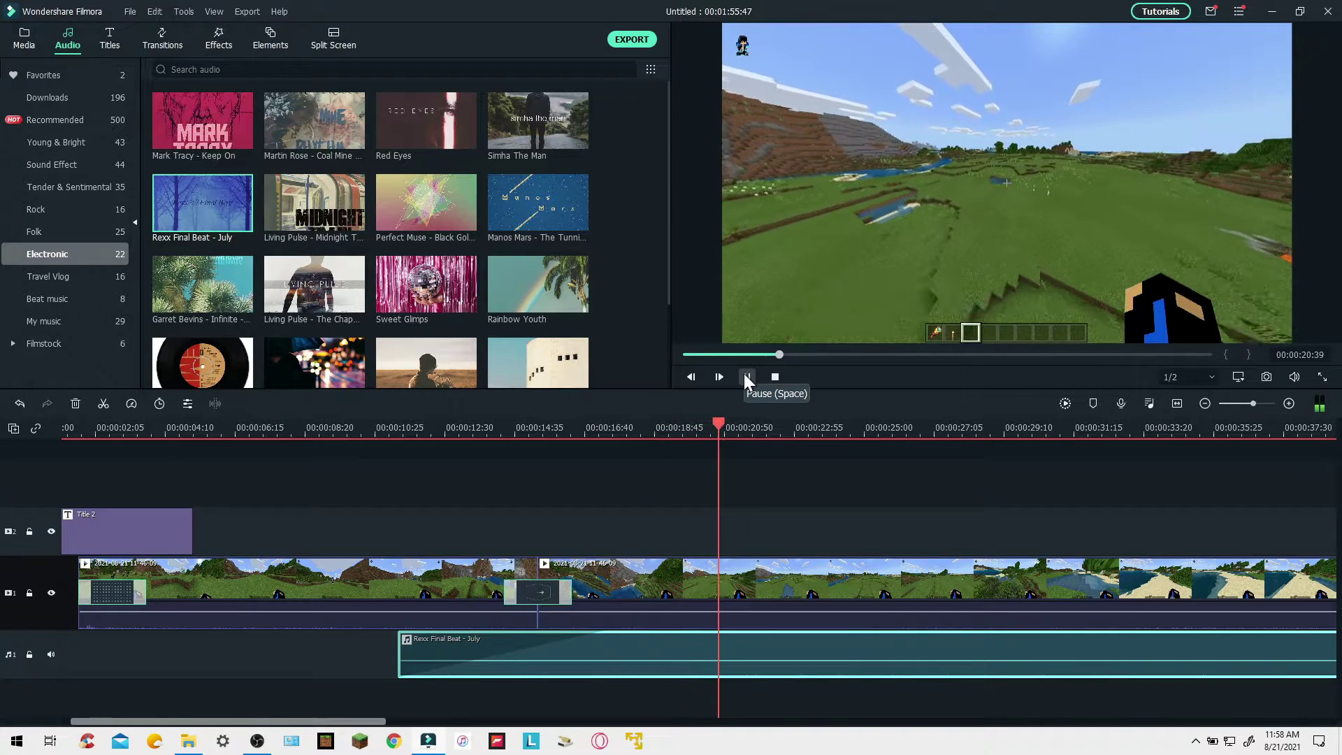
click(747, 377)
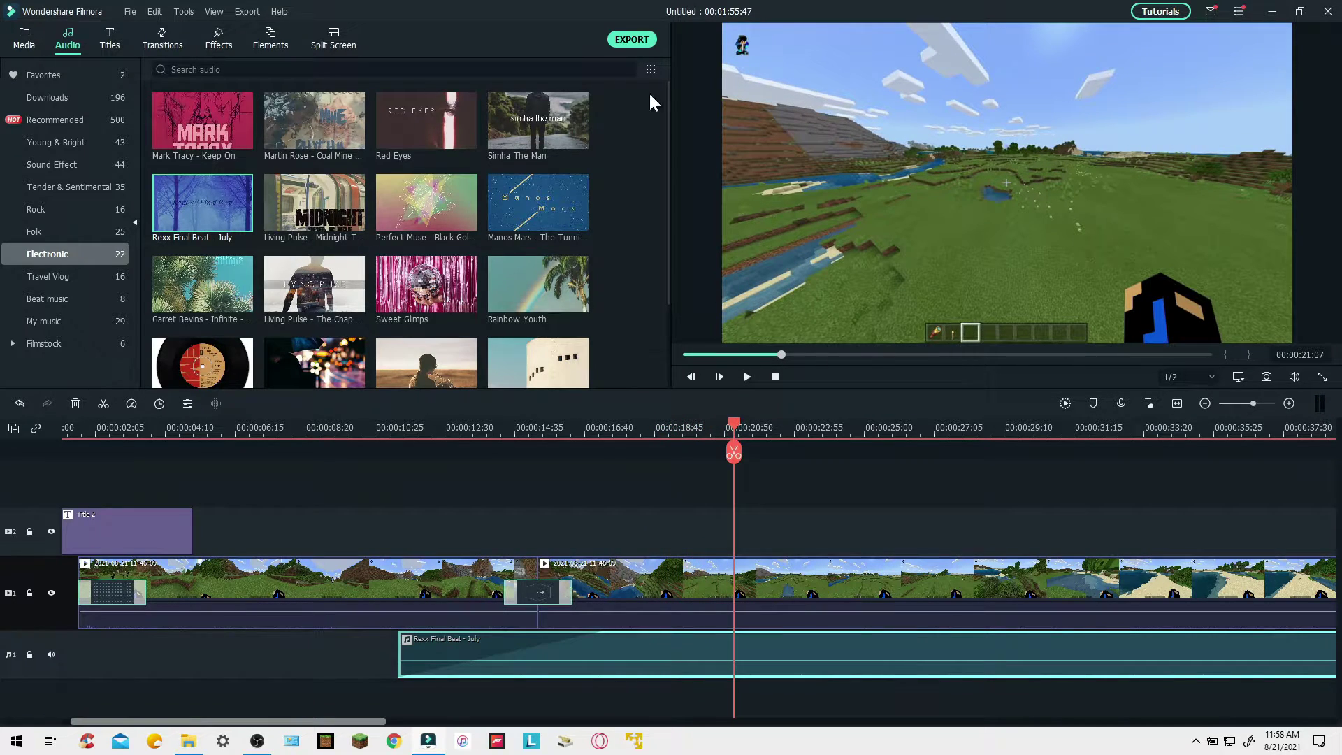
Split the music clip at 00:01:13:05, just past the end of the video, and delete the remaining part.
drag(781, 354, 1000, 387)
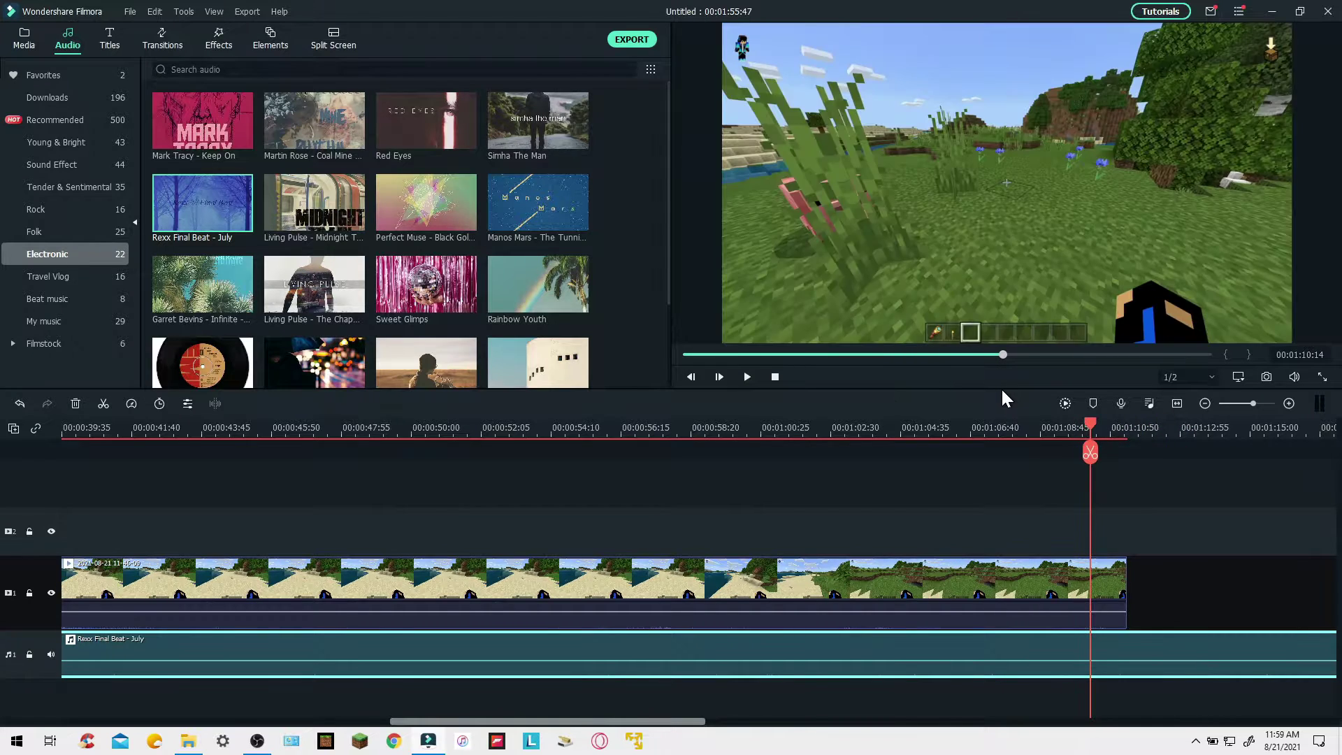
click(1072, 582)
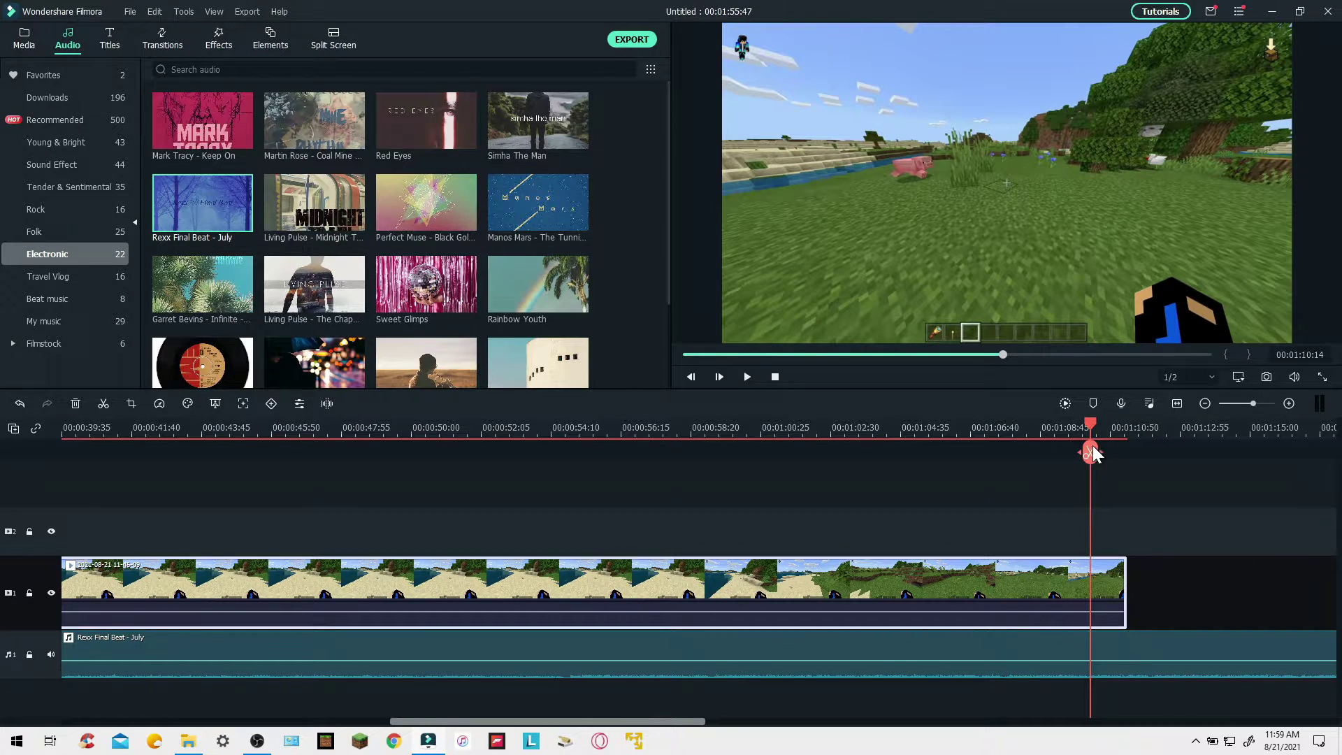
drag(1088, 422, 1185, 450)
click(1172, 645)
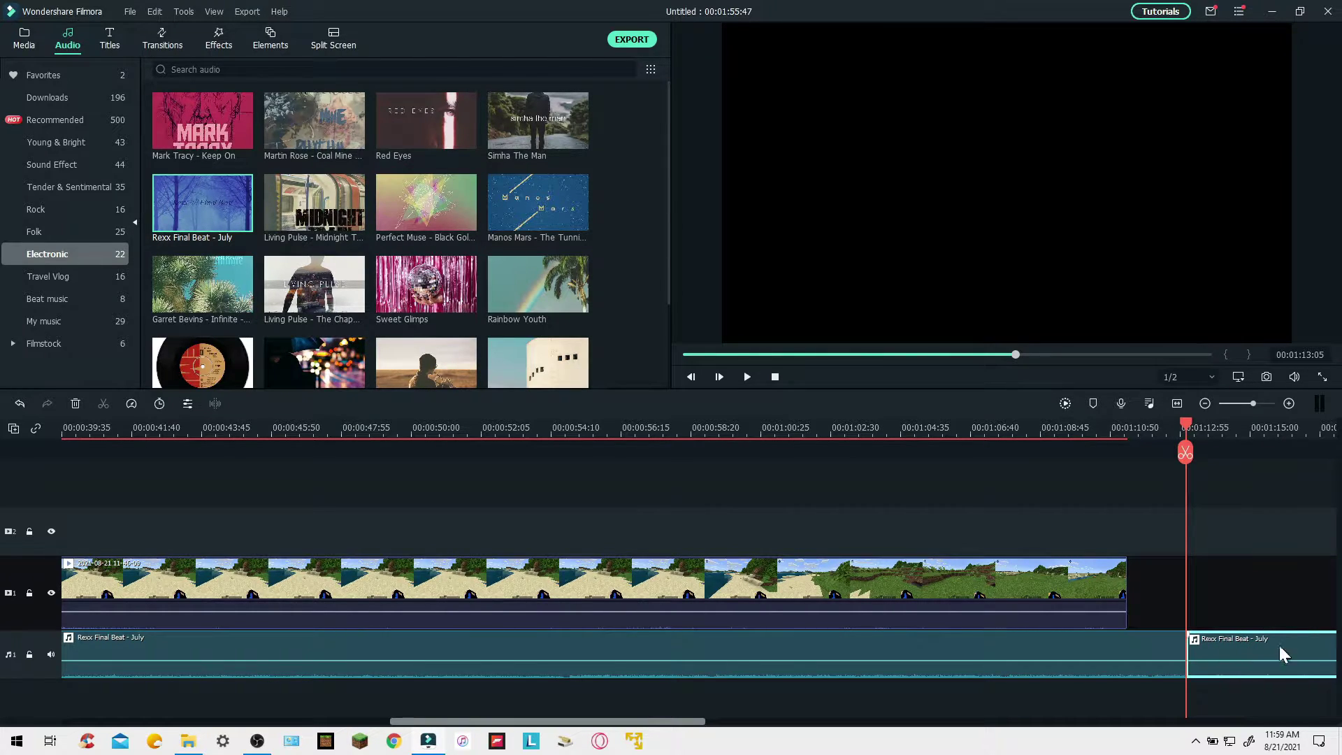
key(Delete)
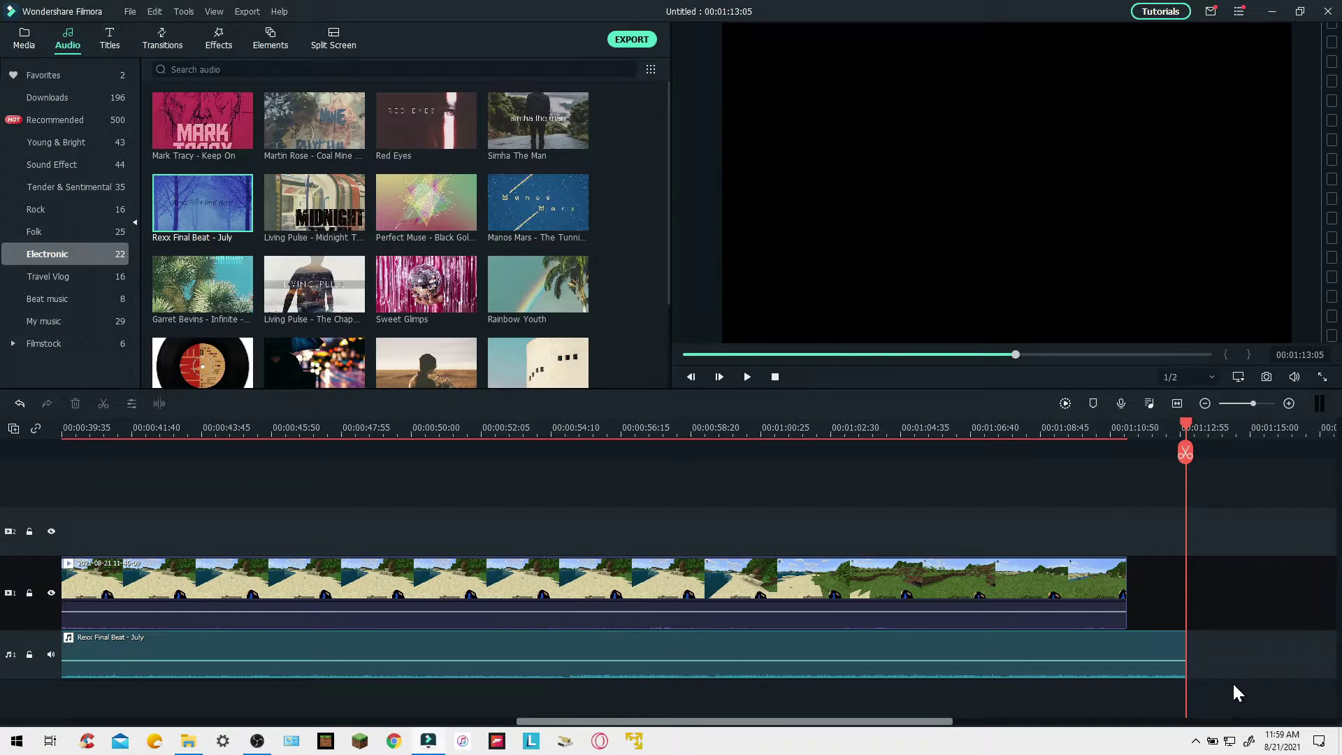
Play the end of the video to hear how the trimmed music stops.
click(1167, 657)
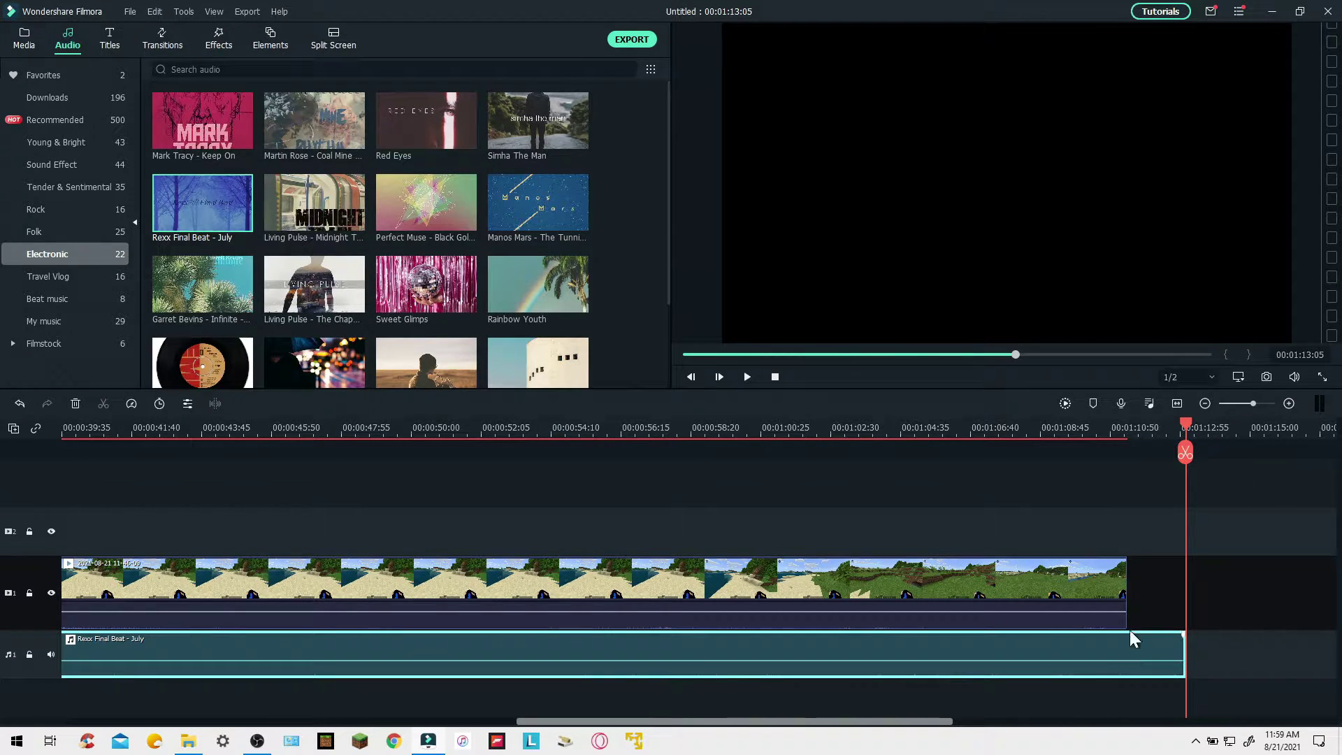
click(1116, 434)
click(747, 377)
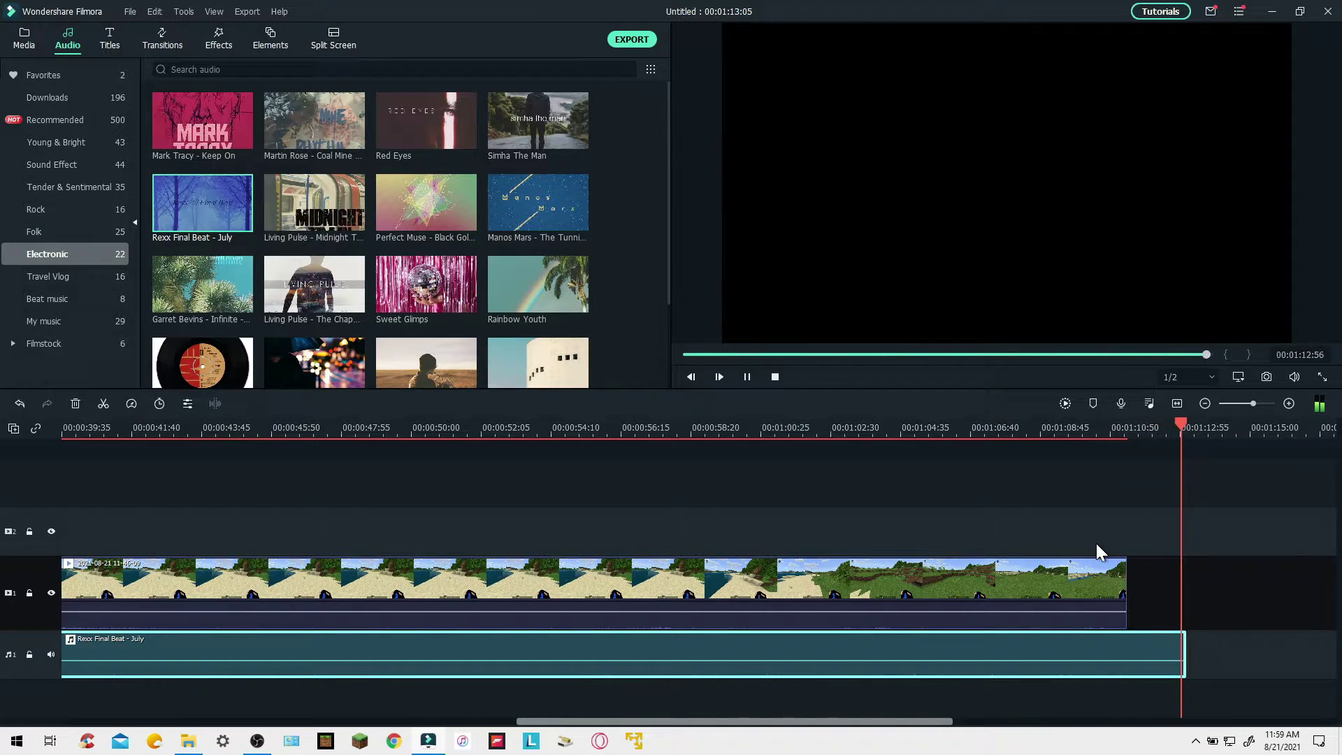
Set the music clip's fade-out to 5.30 s and play back the ending from 00:01:06:05.
right_click(1103, 650)
click(1136, 481)
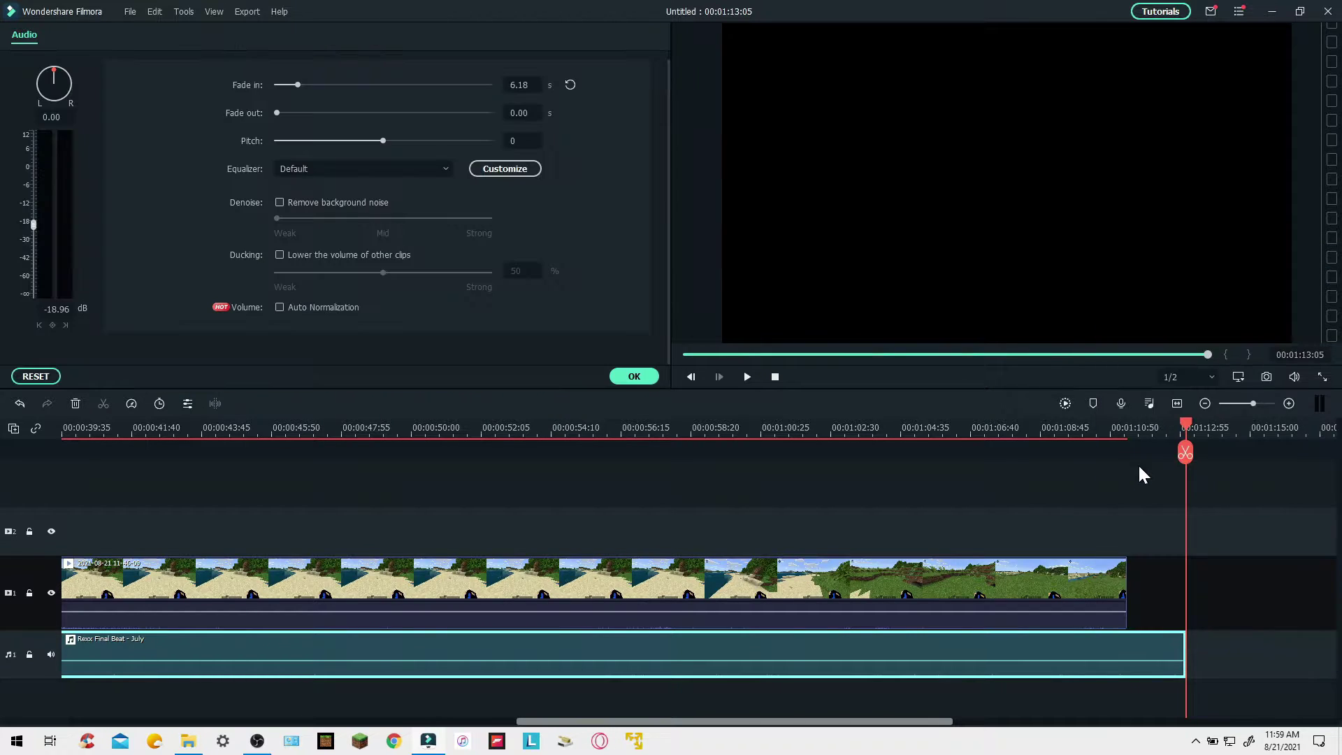
drag(274, 114, 292, 113)
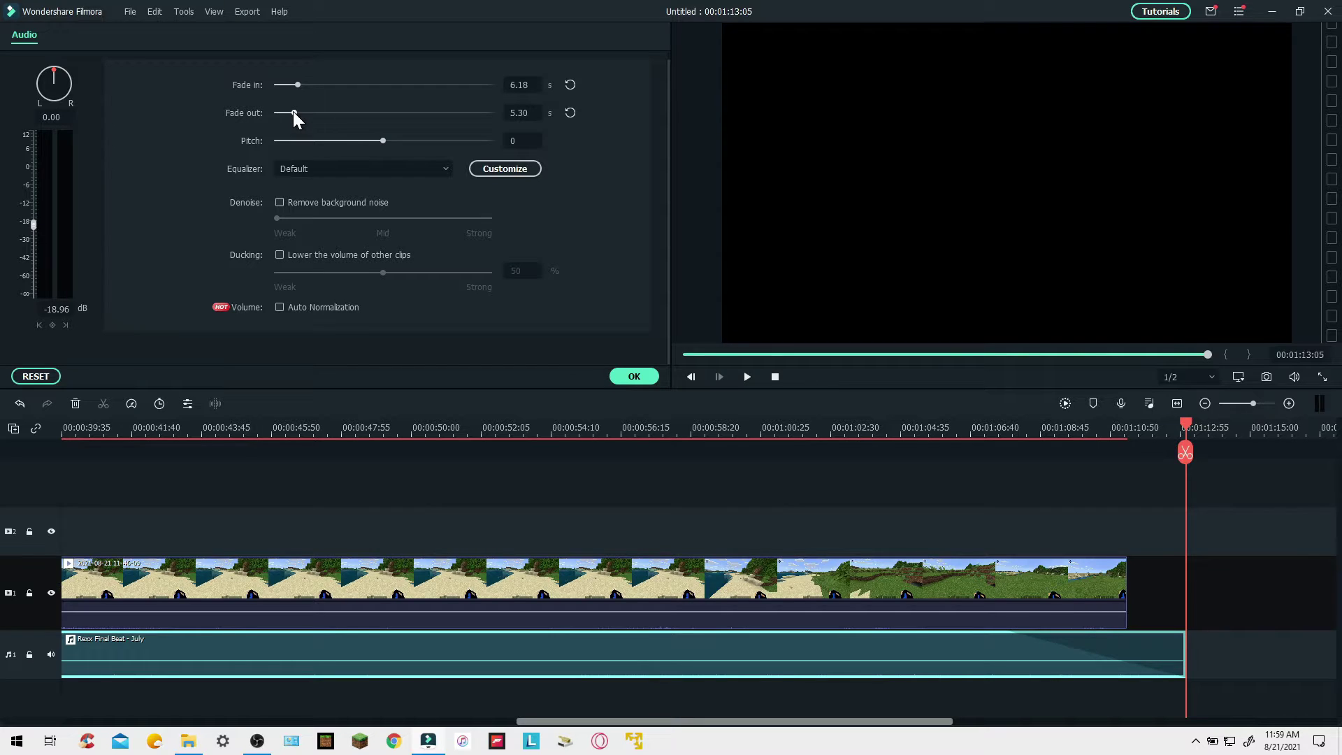
click(625, 378)
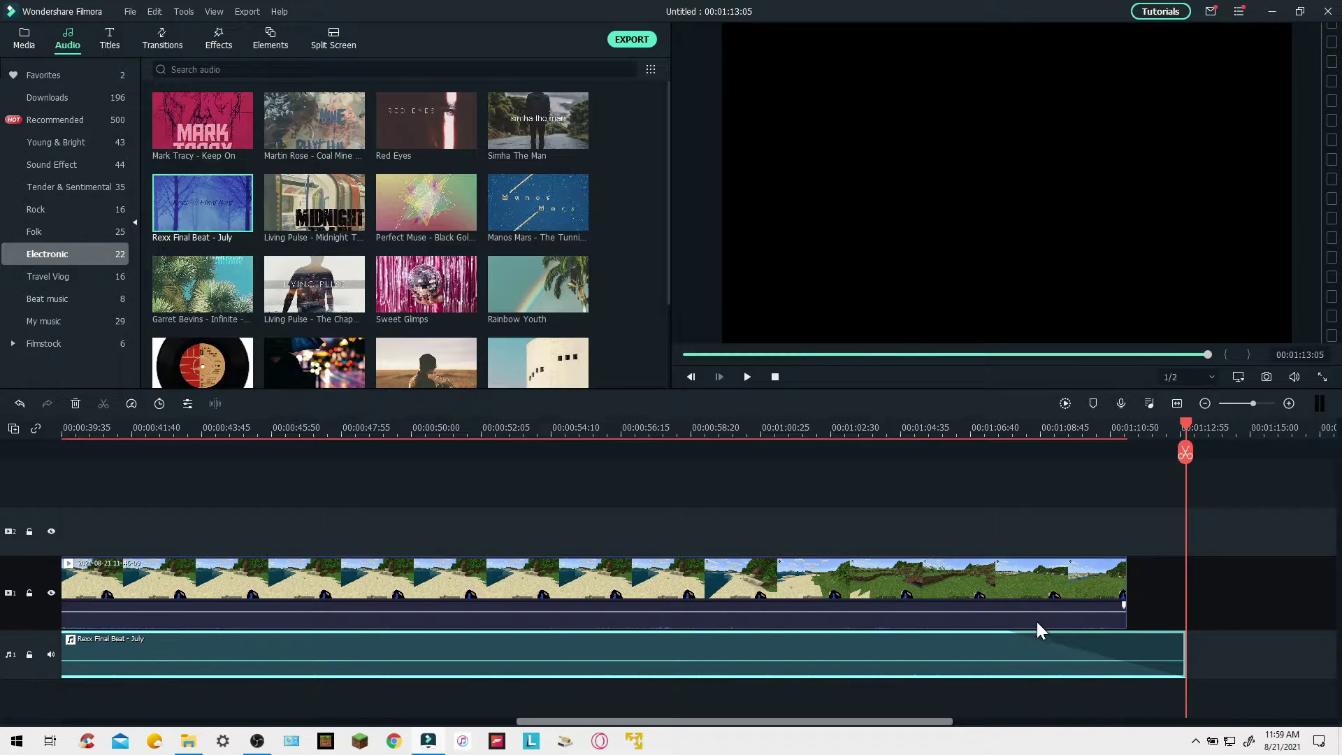
click(949, 429)
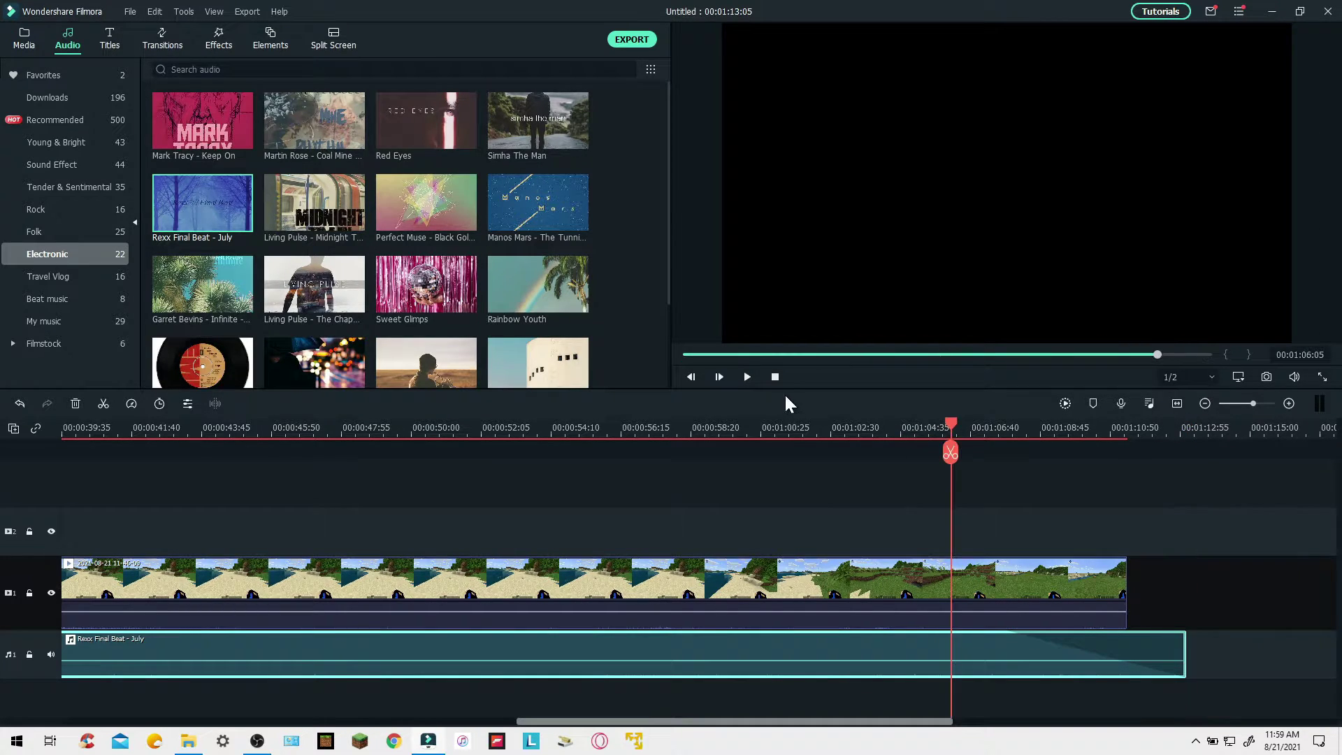
click(744, 378)
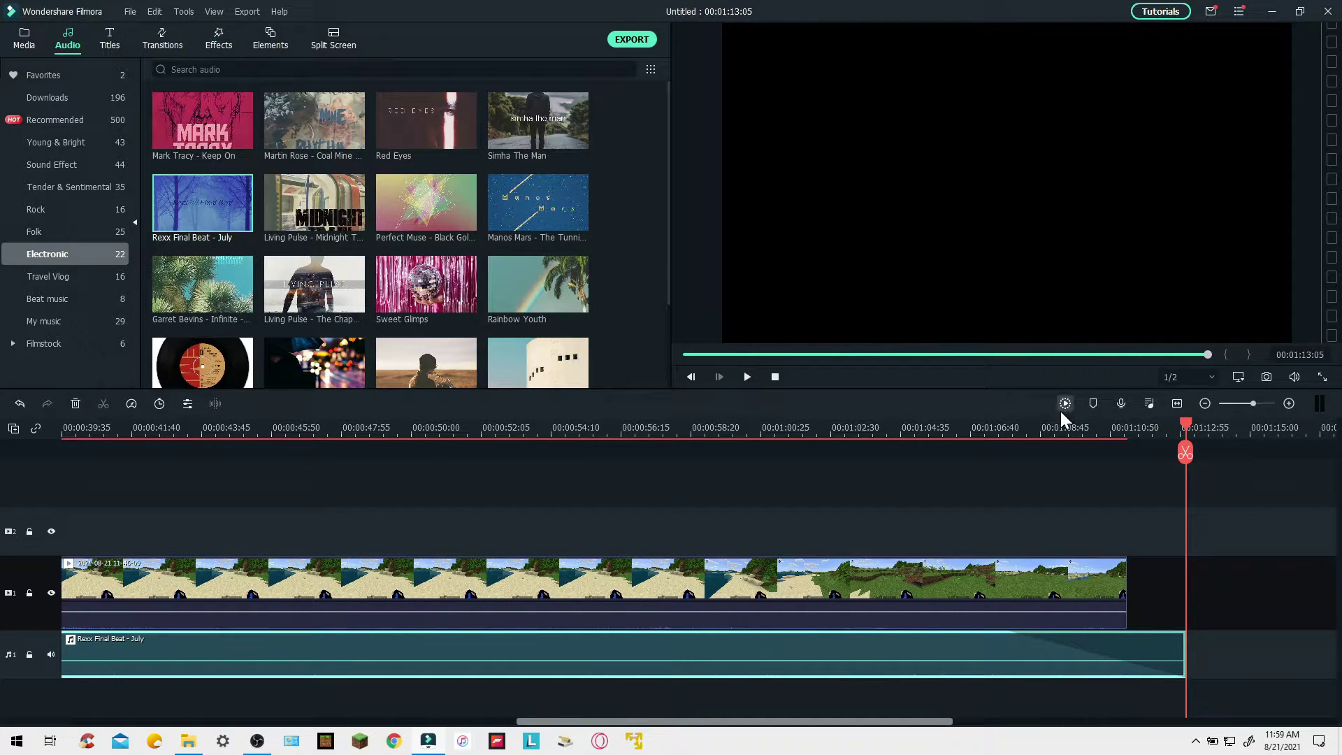
Run beat detection on the library track Rexx Final Beat - July.
drag(1209, 354, 869, 379)
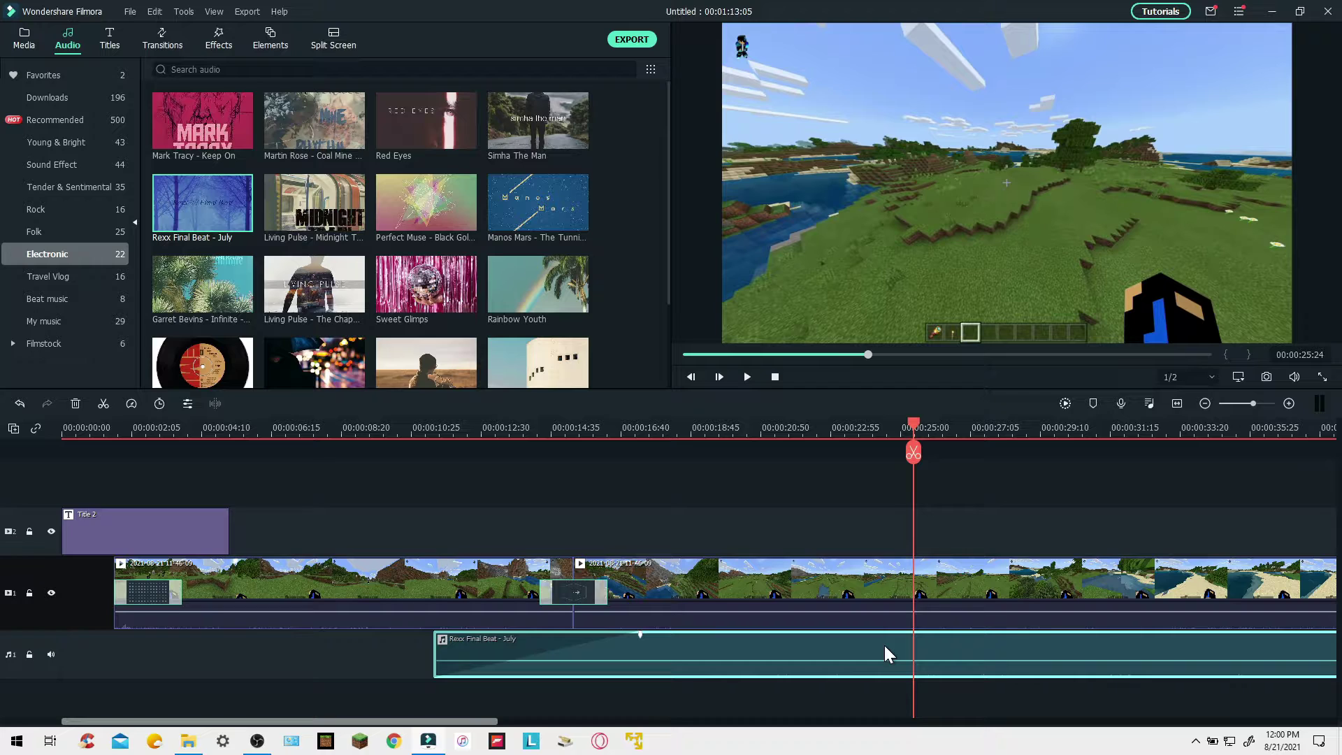
right_click(885, 653)
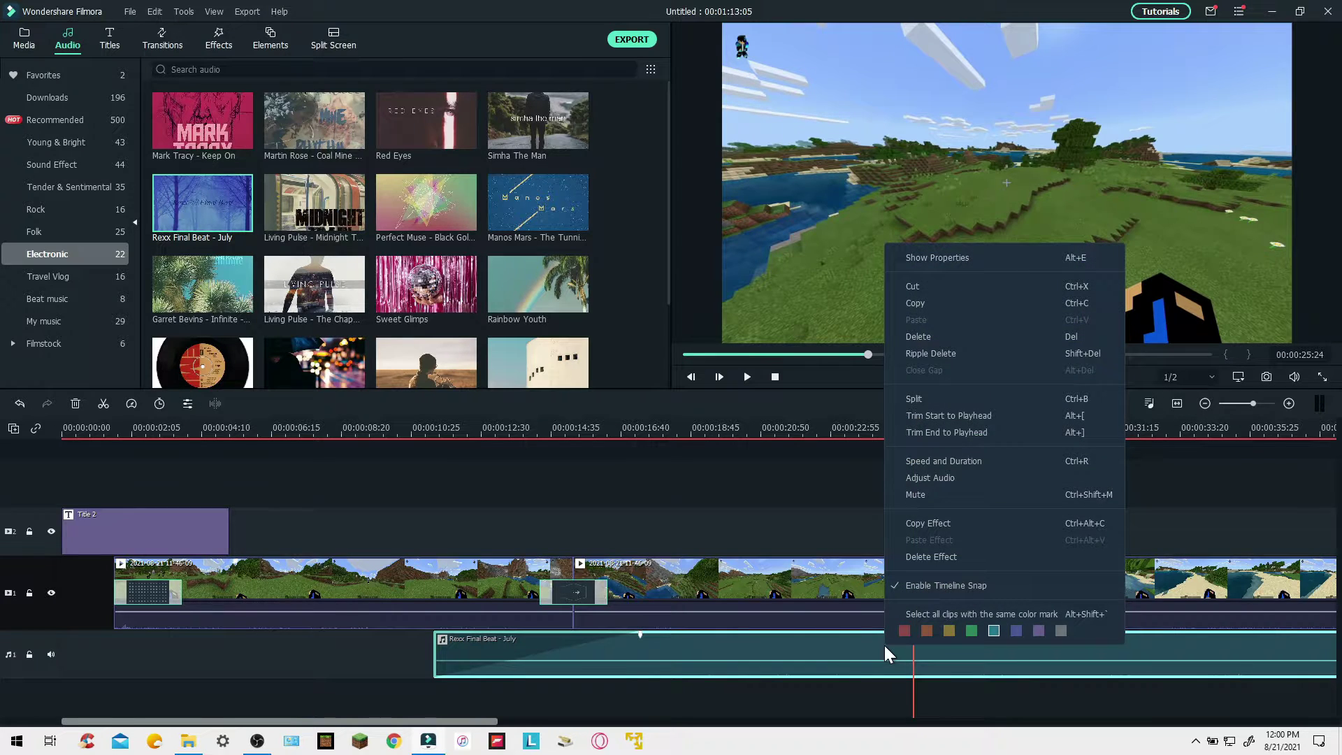
click(849, 639)
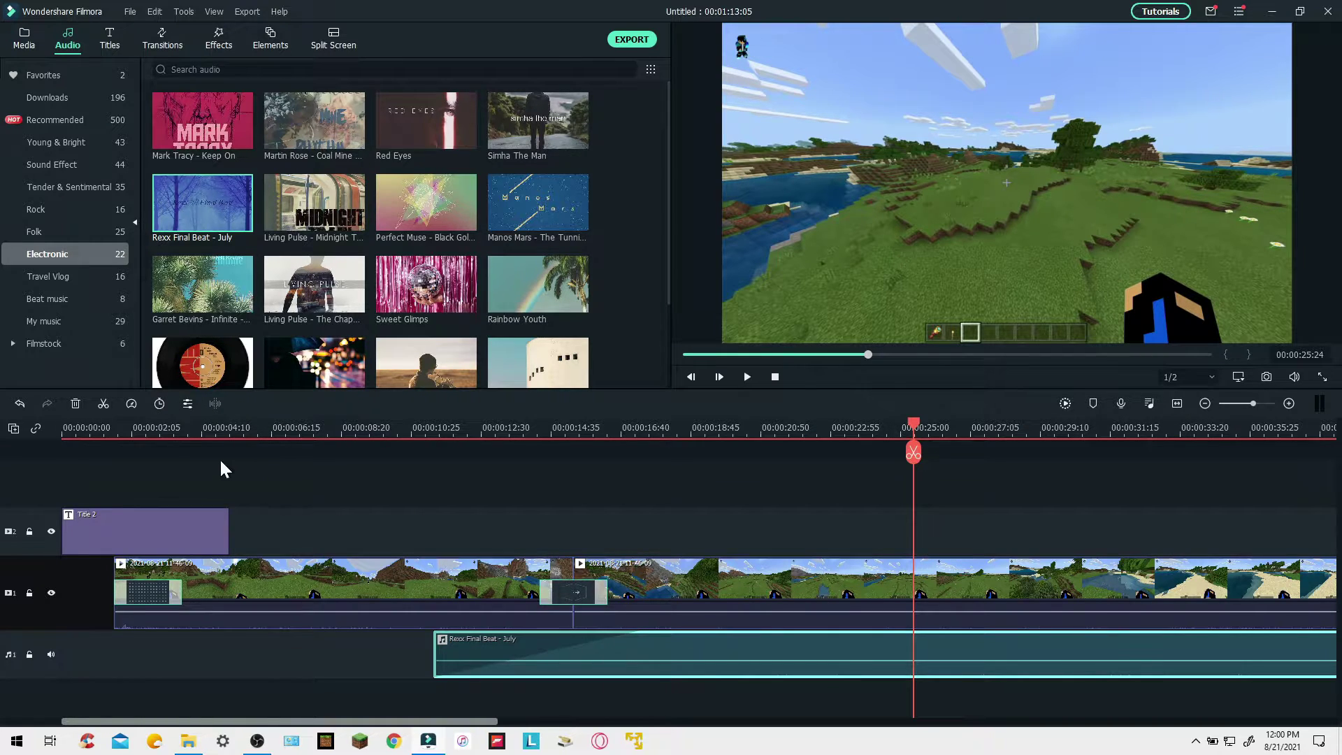
right_click(168, 185)
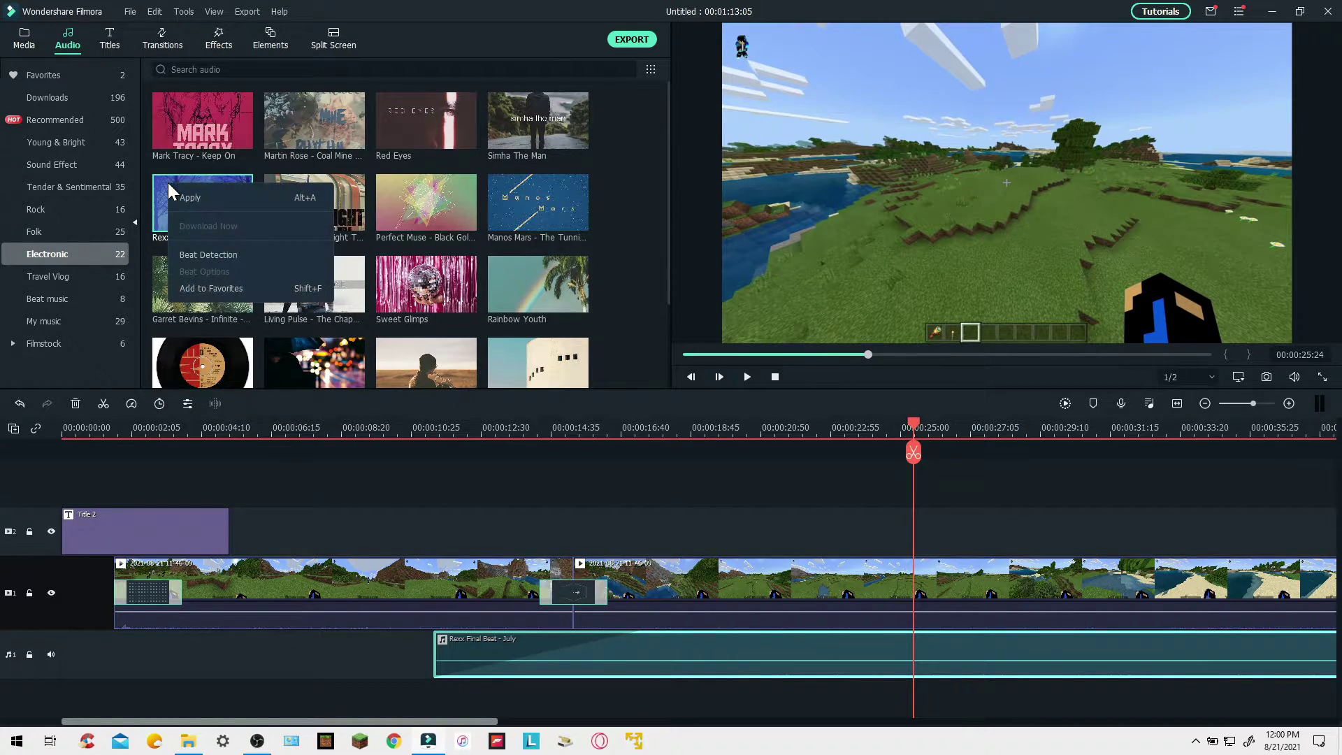
click(200, 255)
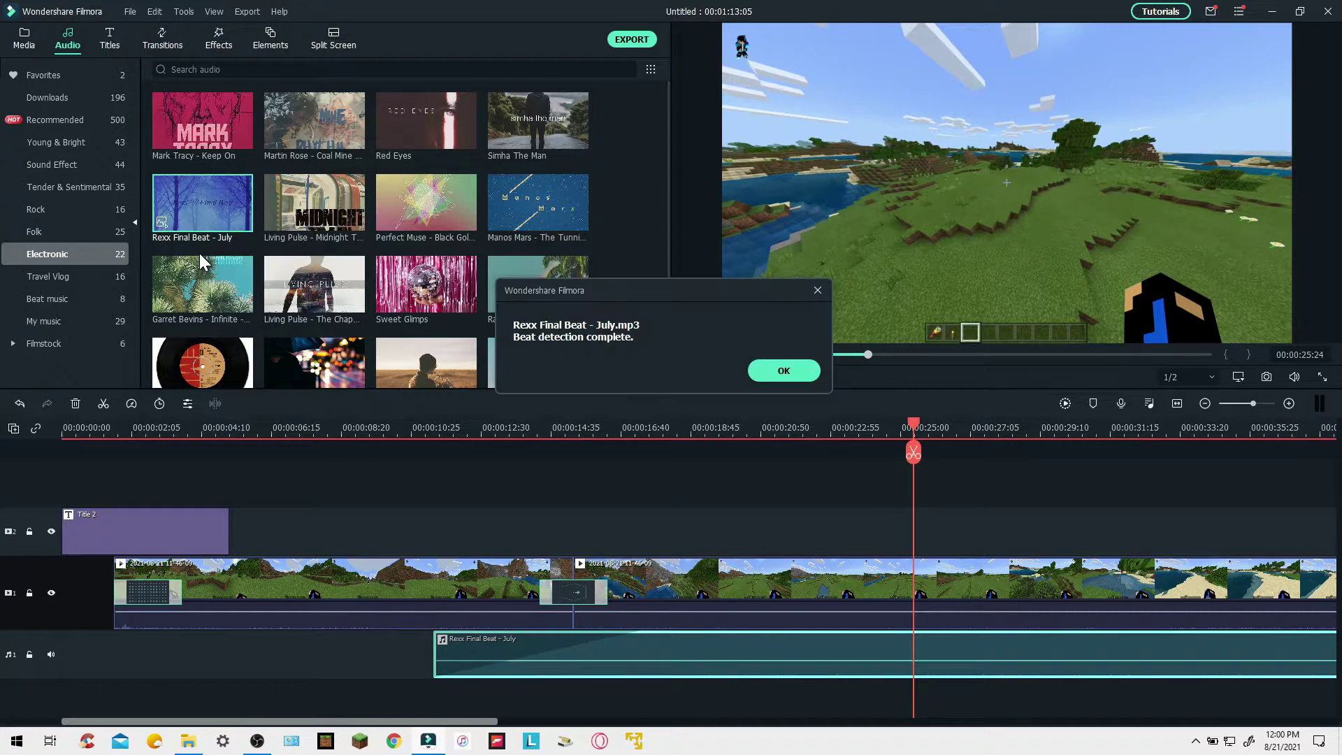
click(776, 375)
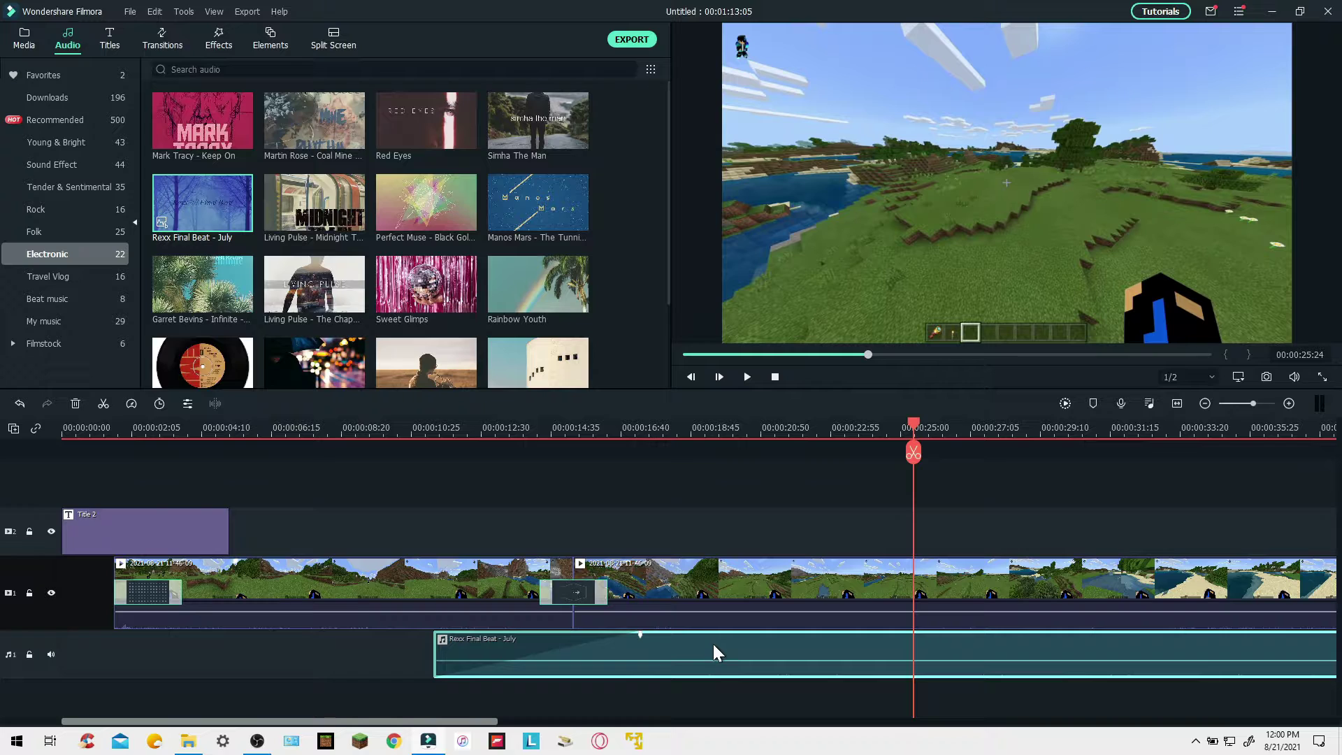
Delete the music clip and place a beat-marked copy of Rexx Final Beat - July on the audio track at about 00:00:12:15.
drag(713, 645, 749, 637)
key(Delete)
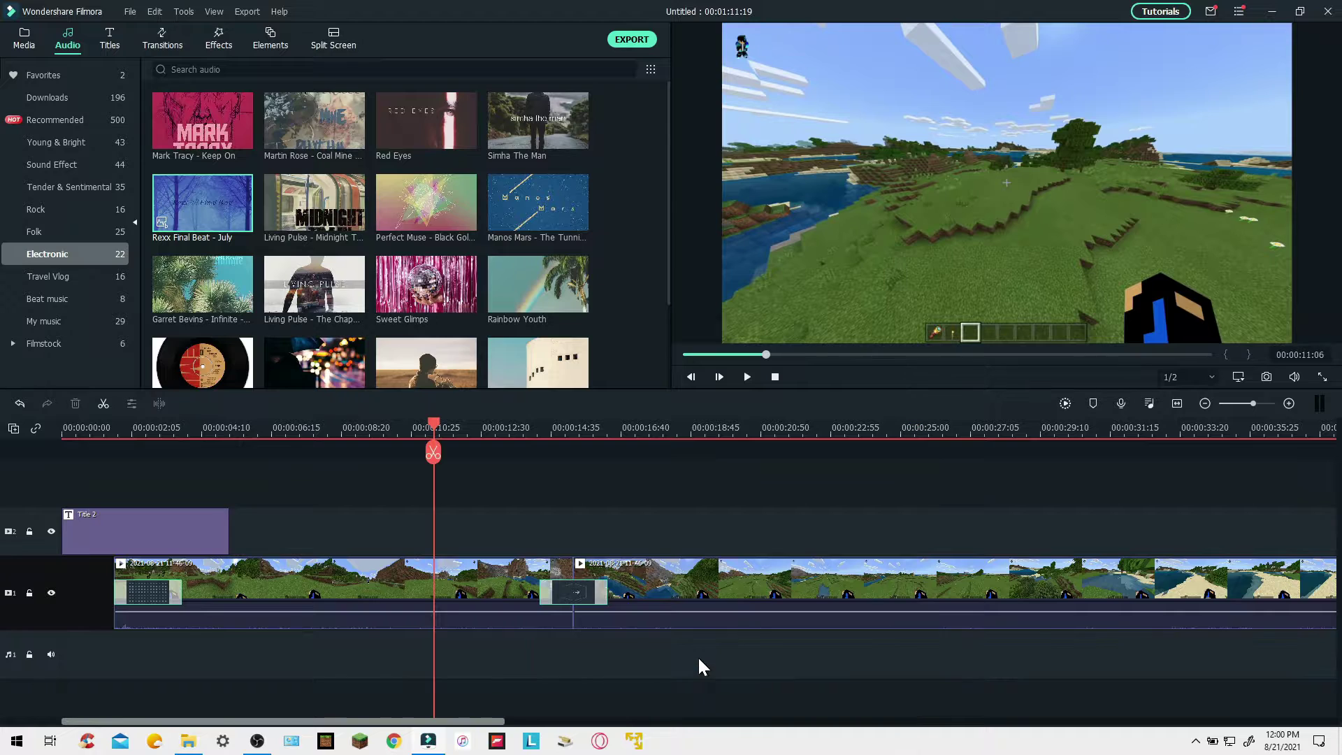
drag(207, 196, 477, 654)
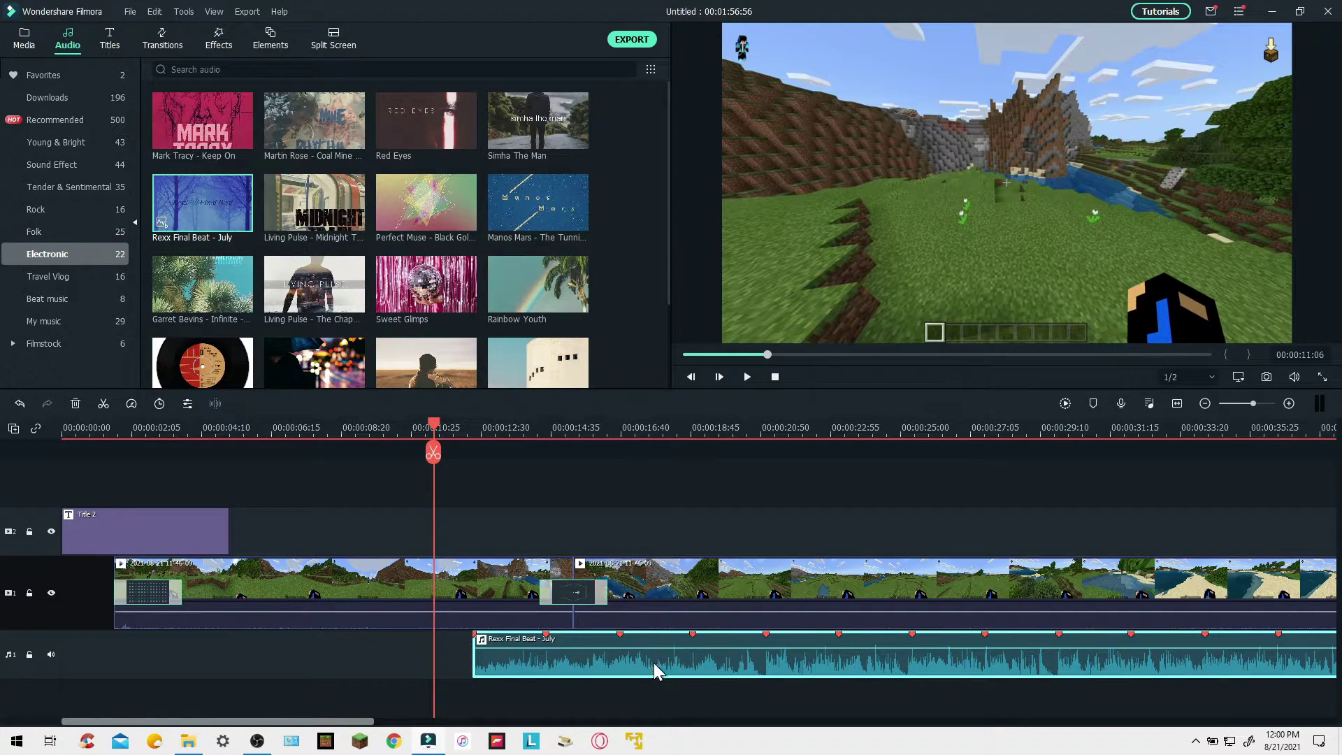
Split the gameplay clip at the music's beat marker at 00:00:18:49.
click(694, 634)
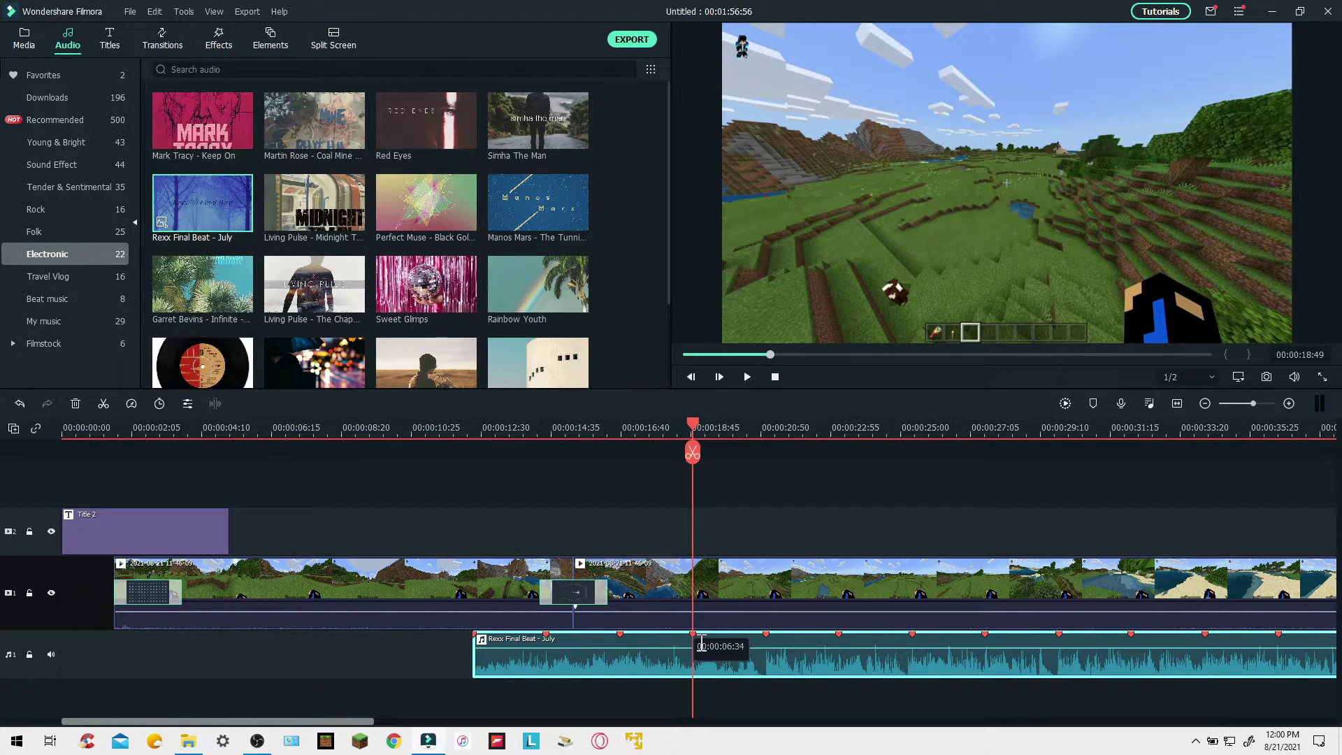
scroll(785, 430, up, 2)
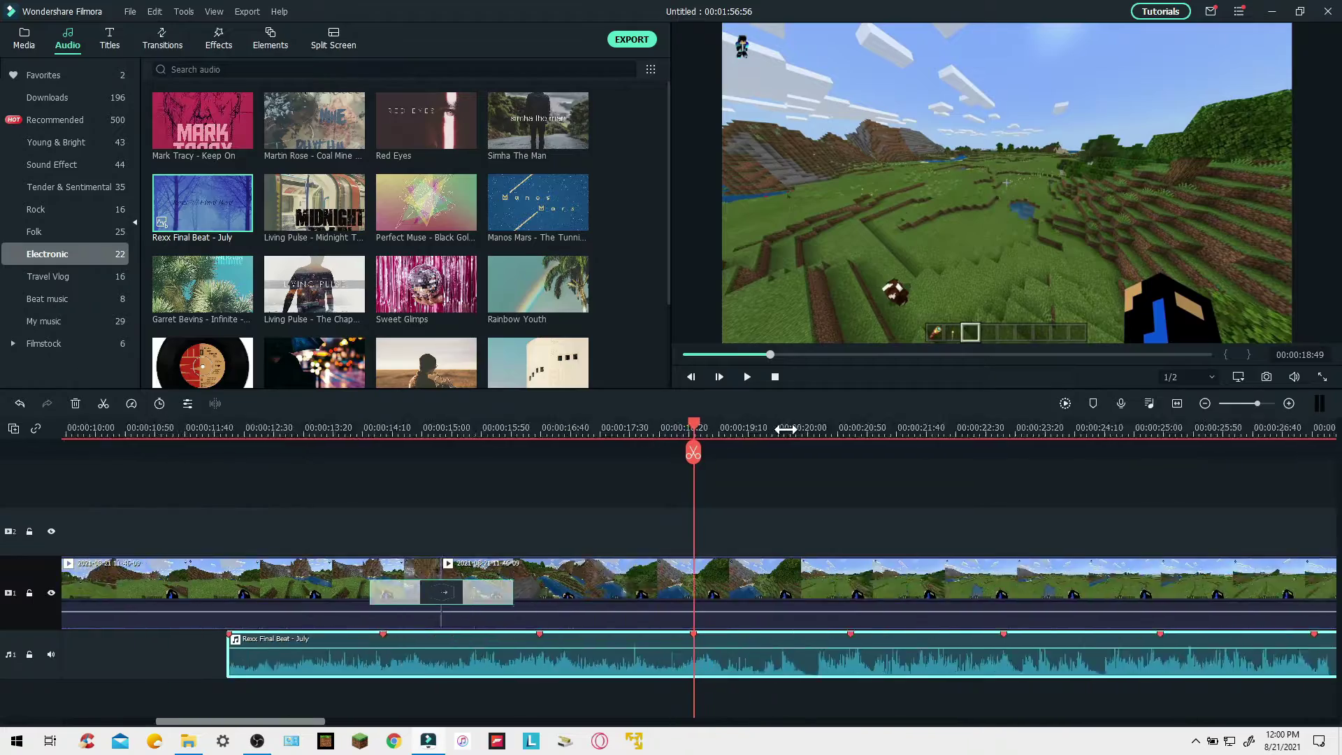
drag(786, 430, 979, 430)
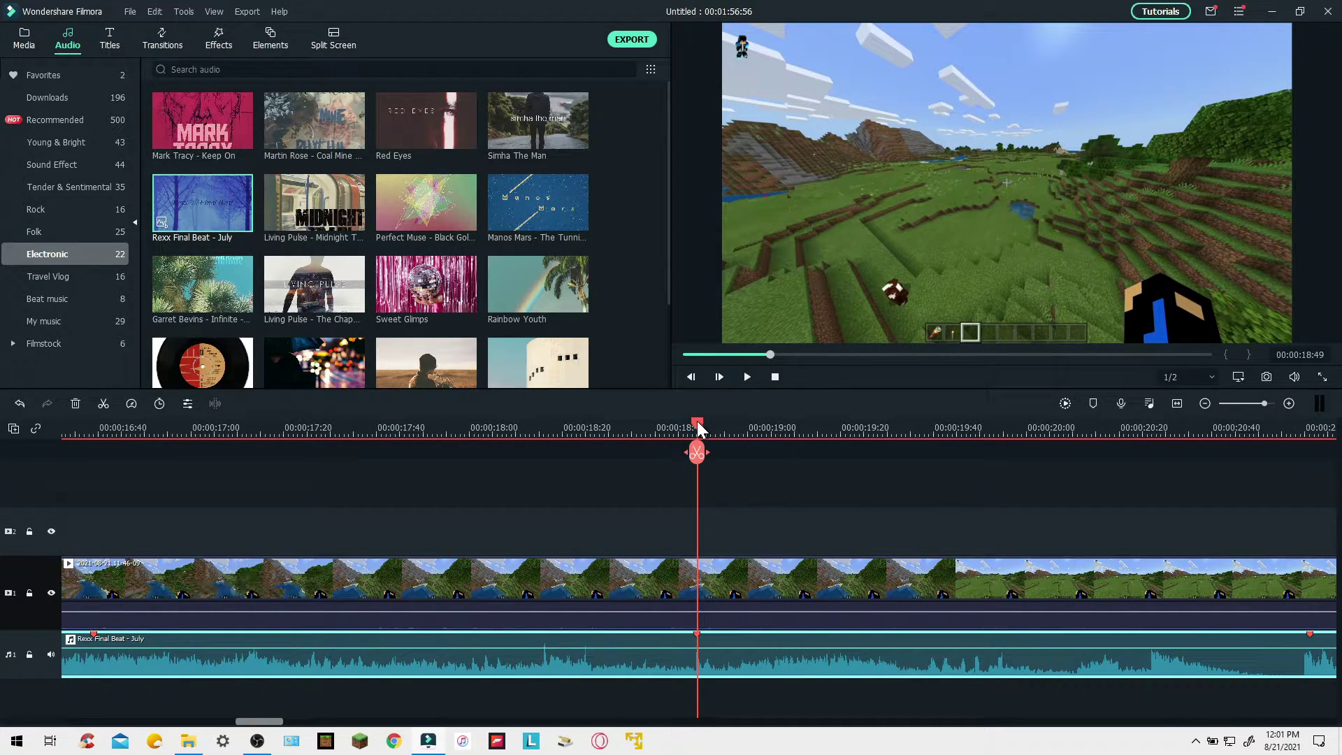
drag(699, 427, 700, 464)
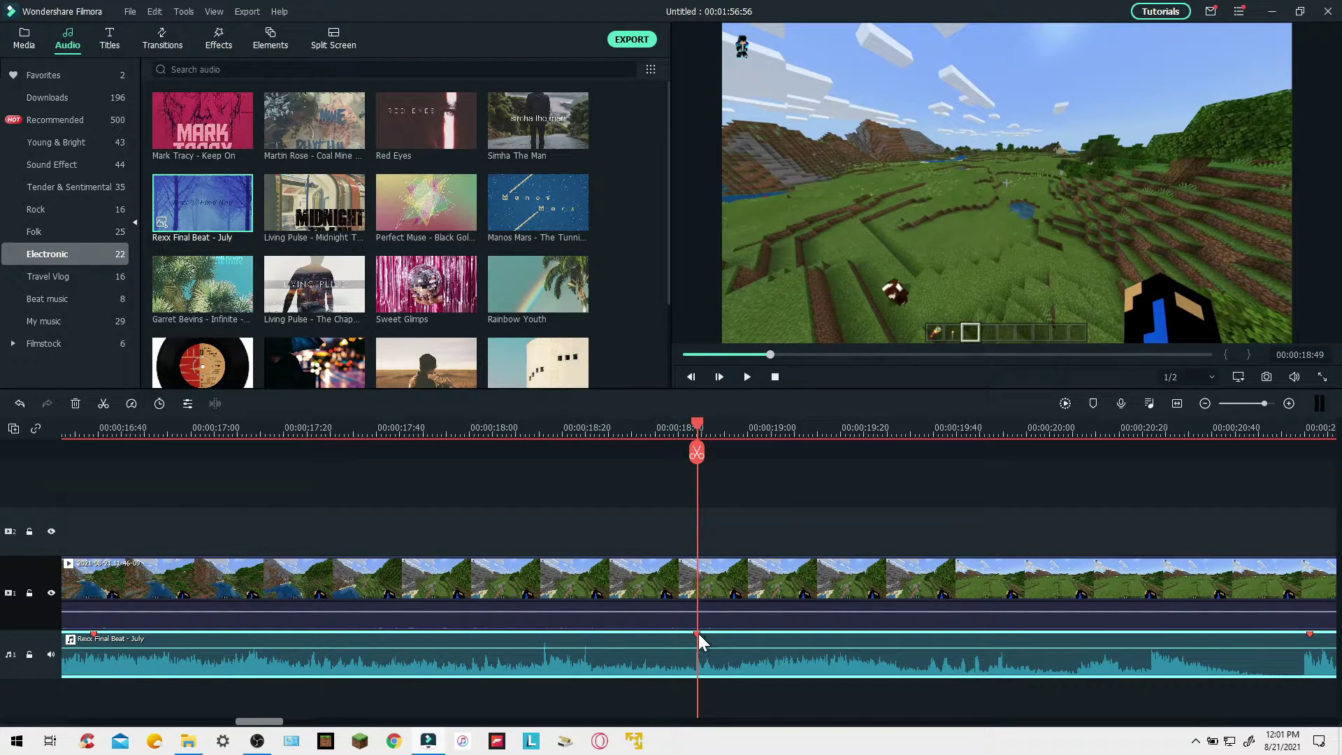
click(720, 570)
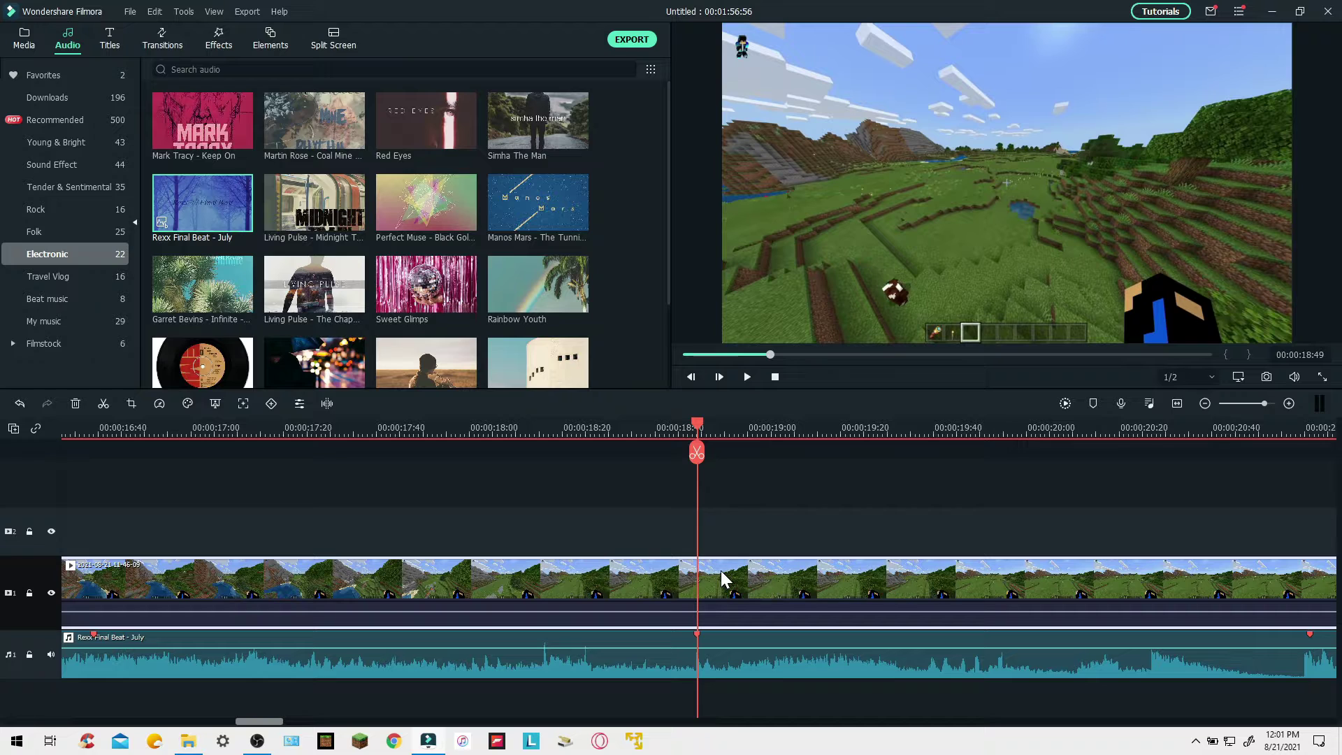
key(ctrl+b)
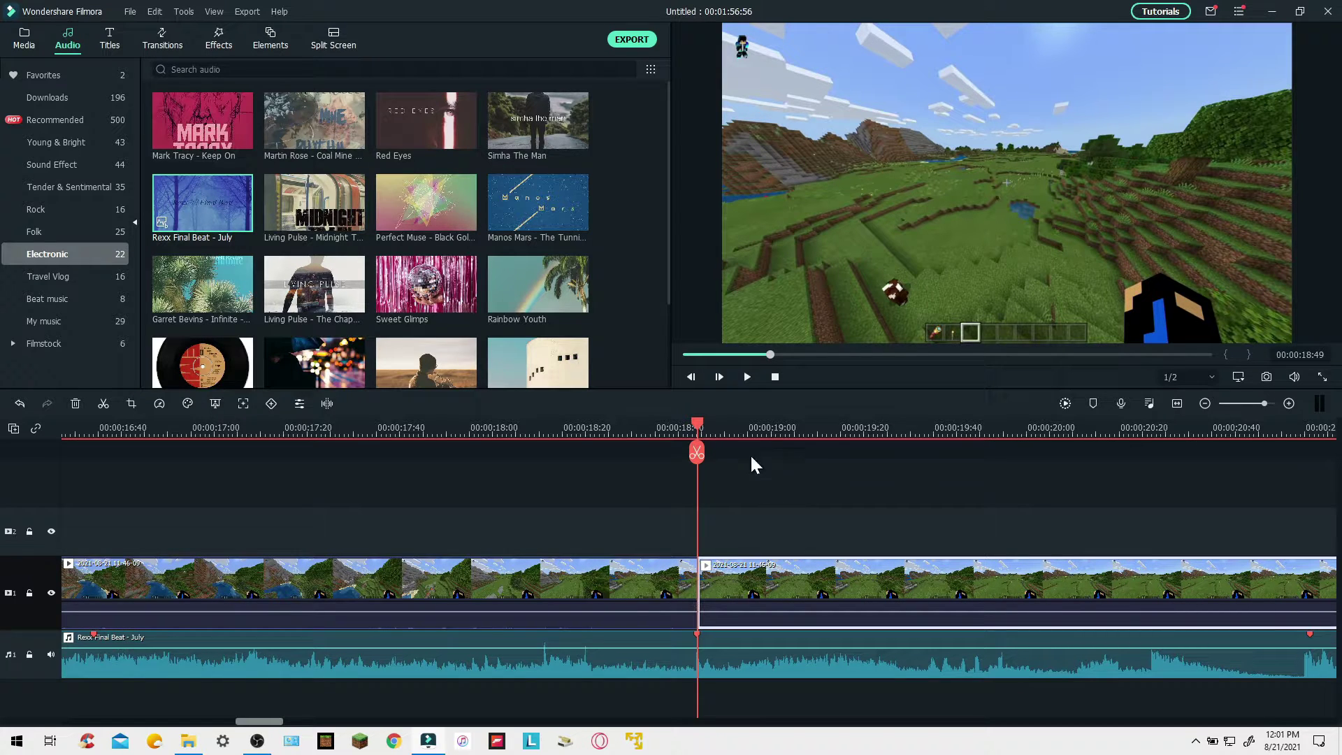
Split the gameplay clip again at 00:00:20:38 and delete the section between the two cuts.
drag(698, 432, 564, 533)
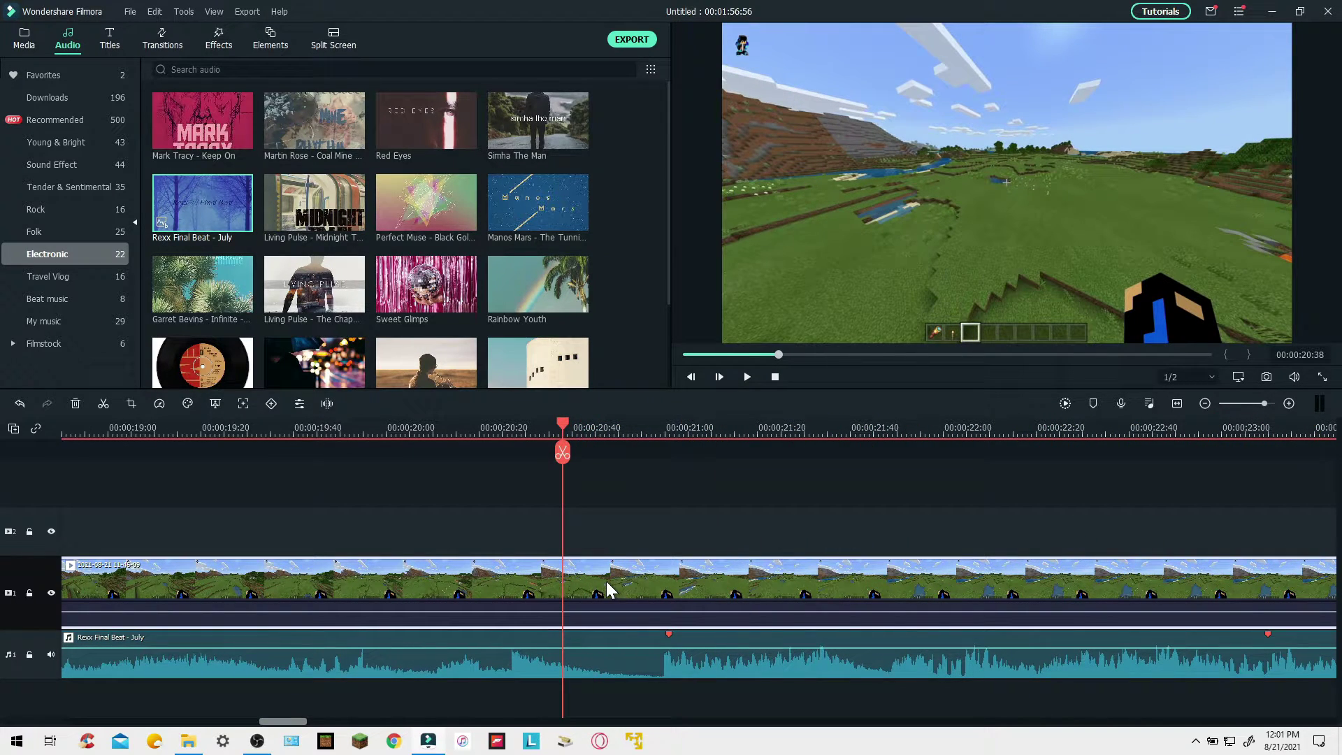
key(ctrl+b)
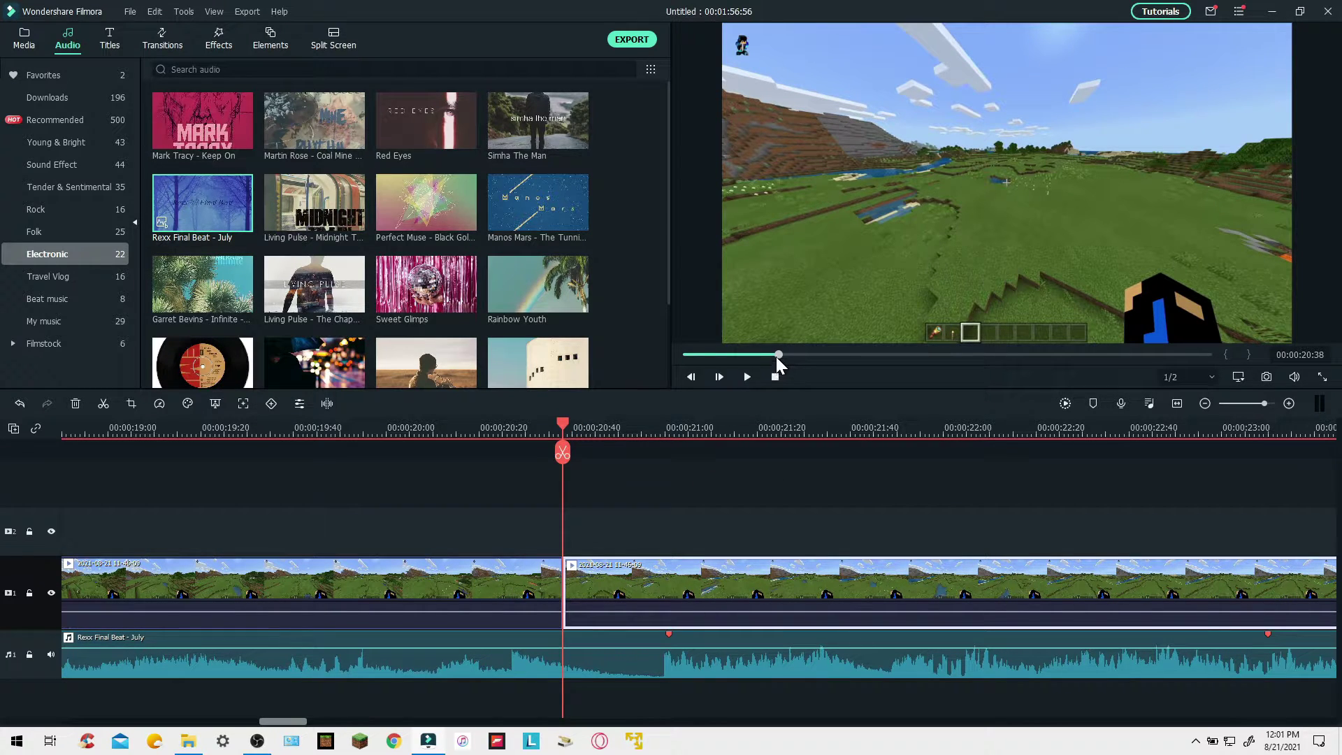
drag(776, 356, 763, 355)
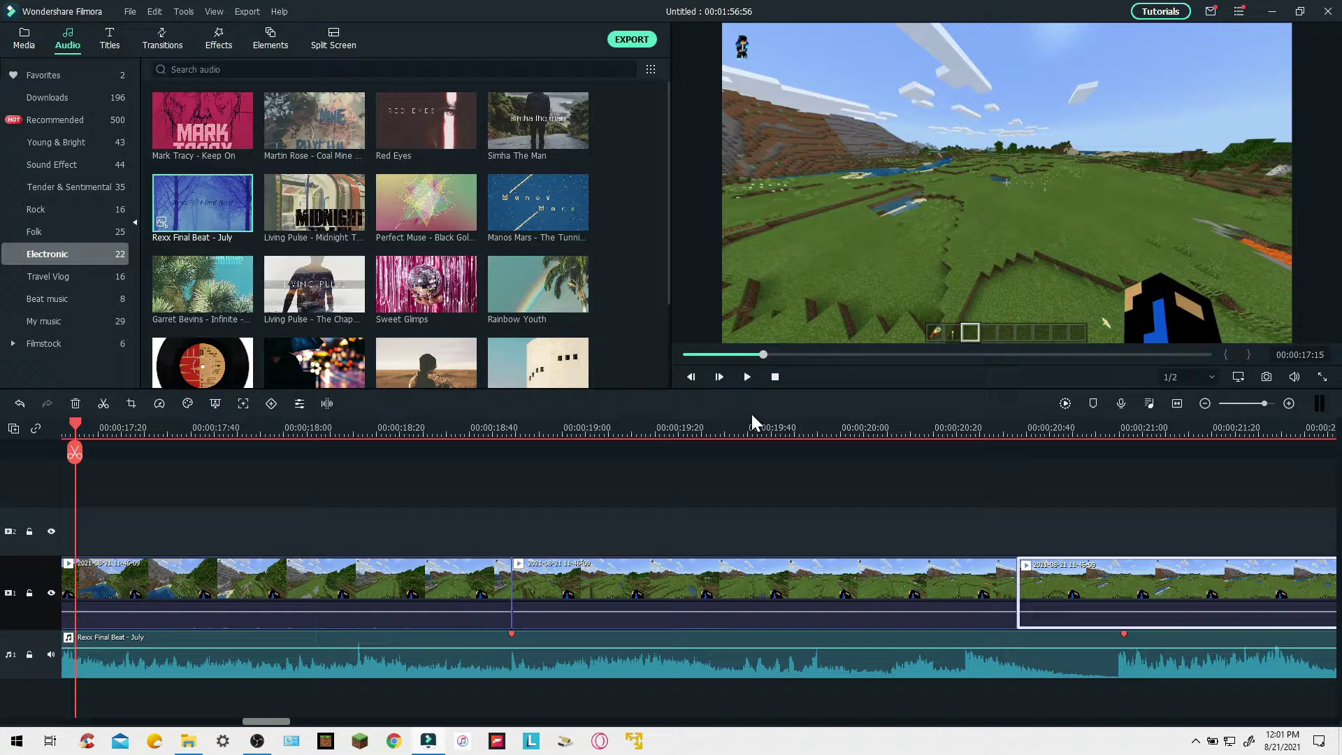
click(614, 572)
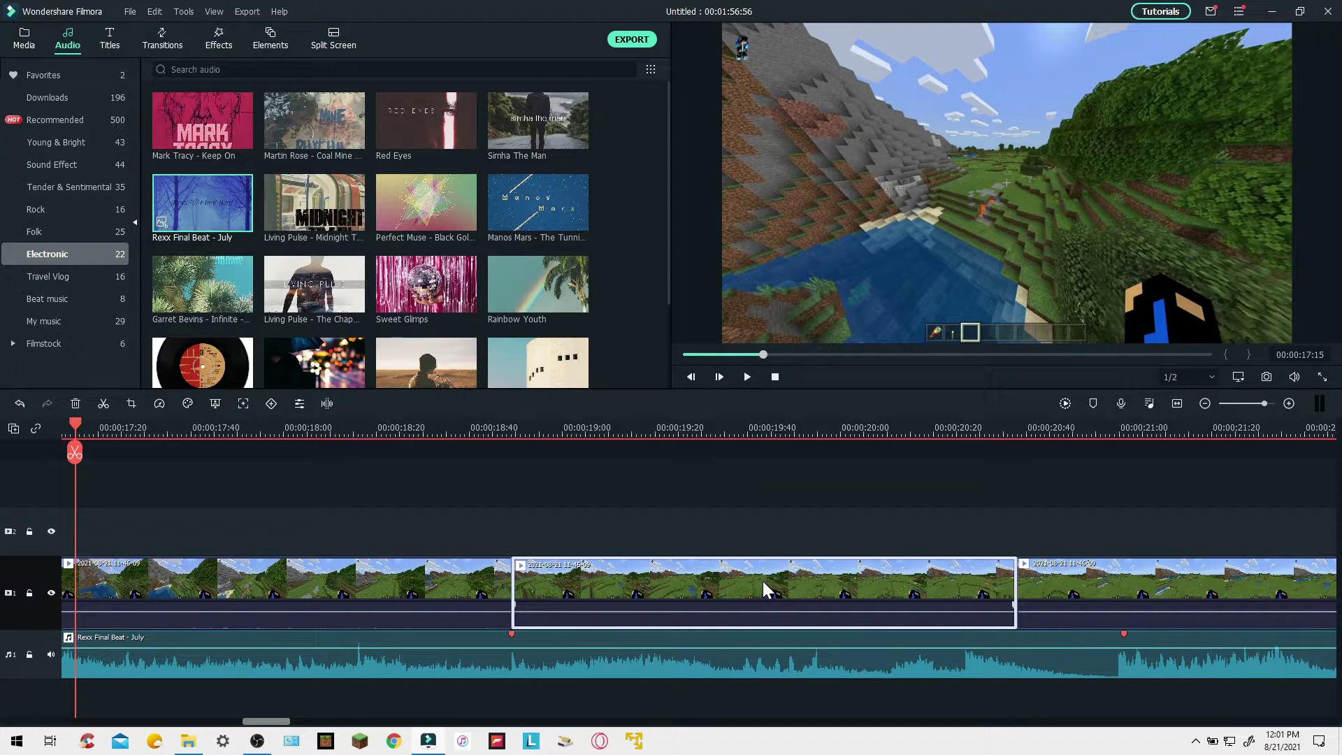
key(Delete)
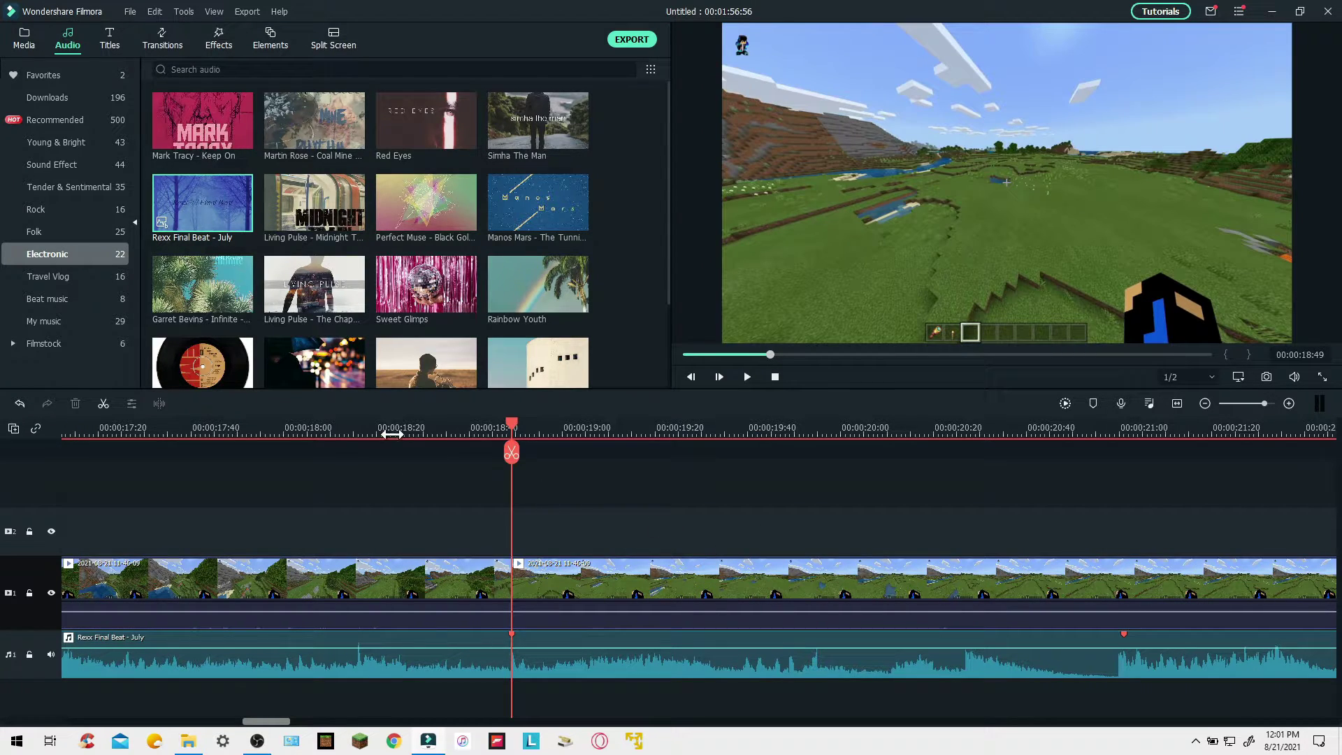
Play from about 00:00:17:32 to check how the cut matches the beat.
click(363, 425)
click(153, 424)
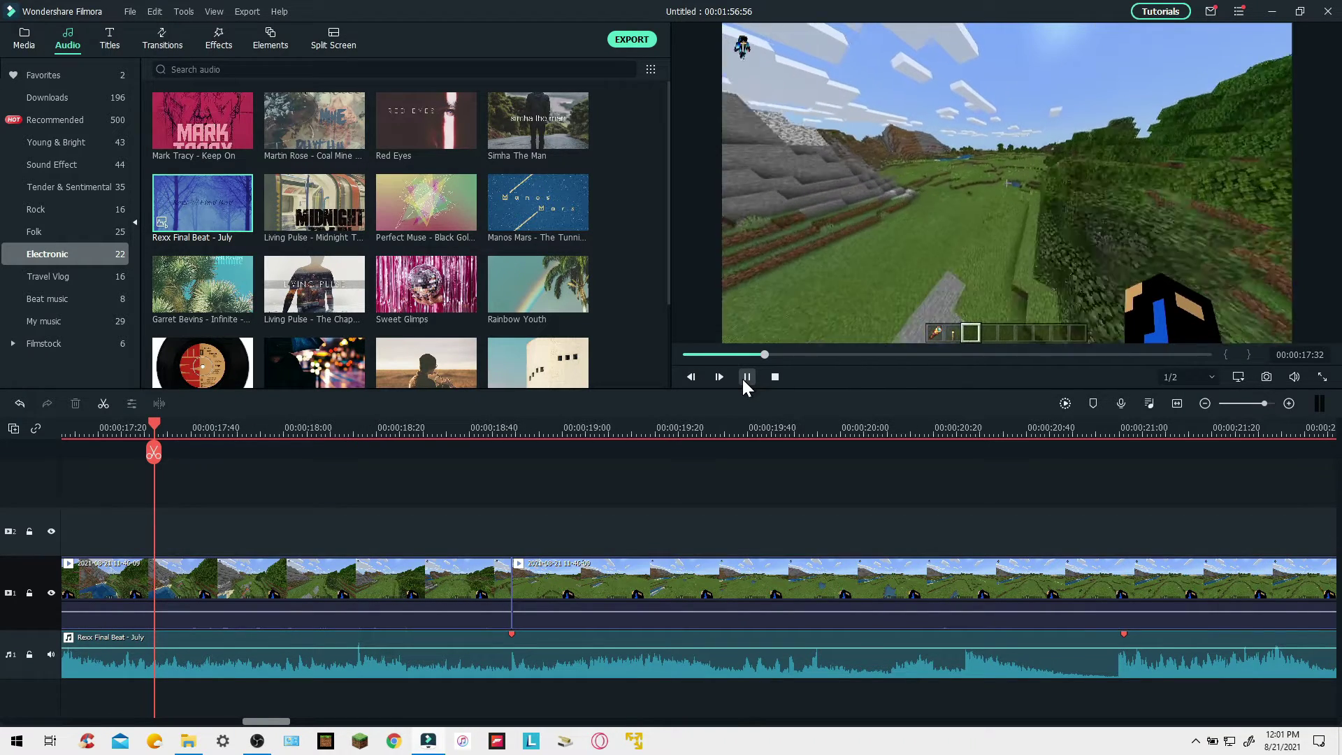
click(821, 427)
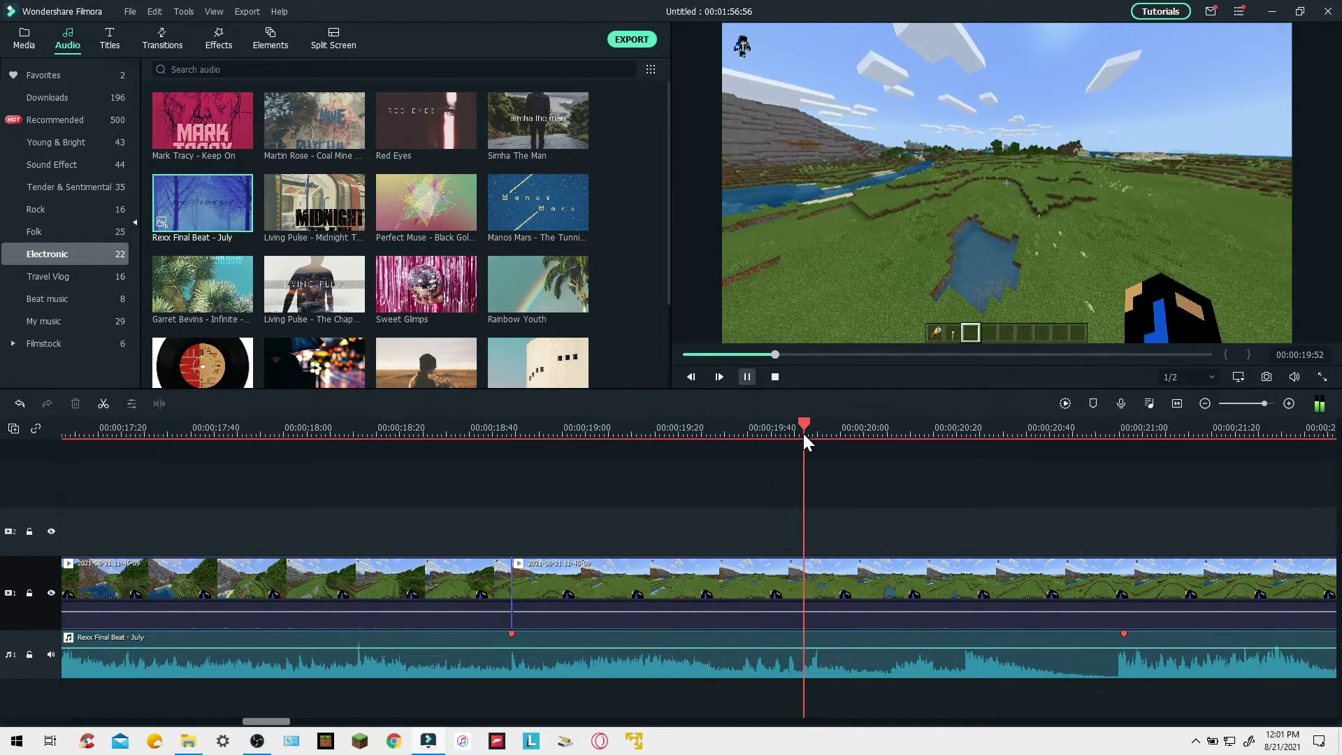
Render the timeline preview and fit the whole project in the timeline view, with the playhead at 00:00:16:12.
click(1066, 404)
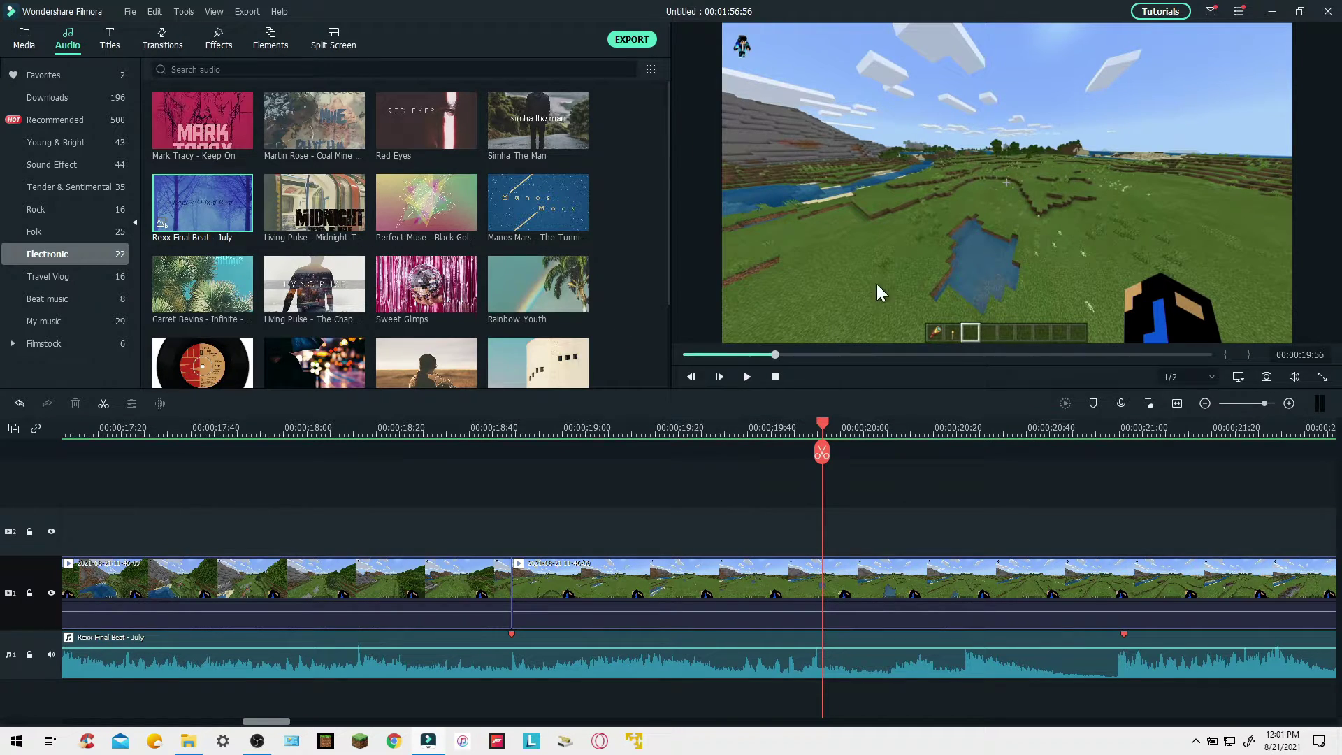
drag(824, 432, 136, 505)
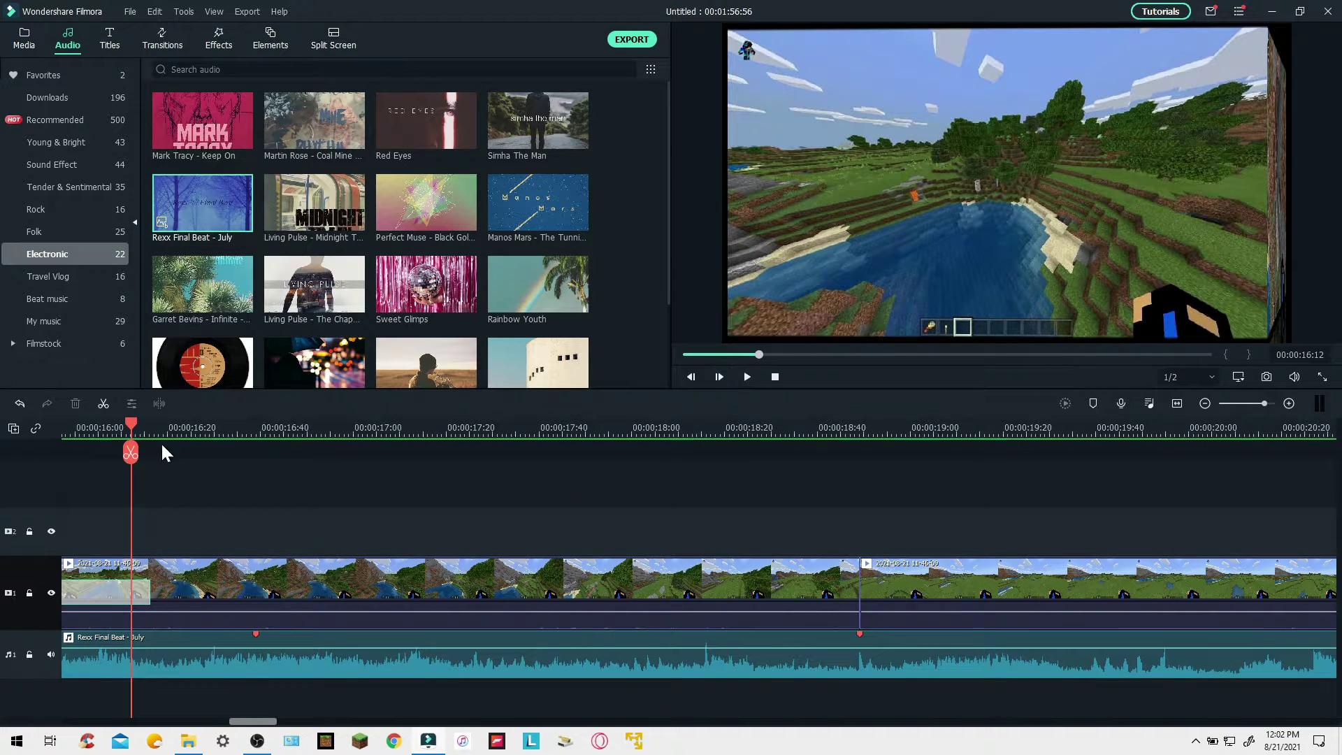
click(1177, 404)
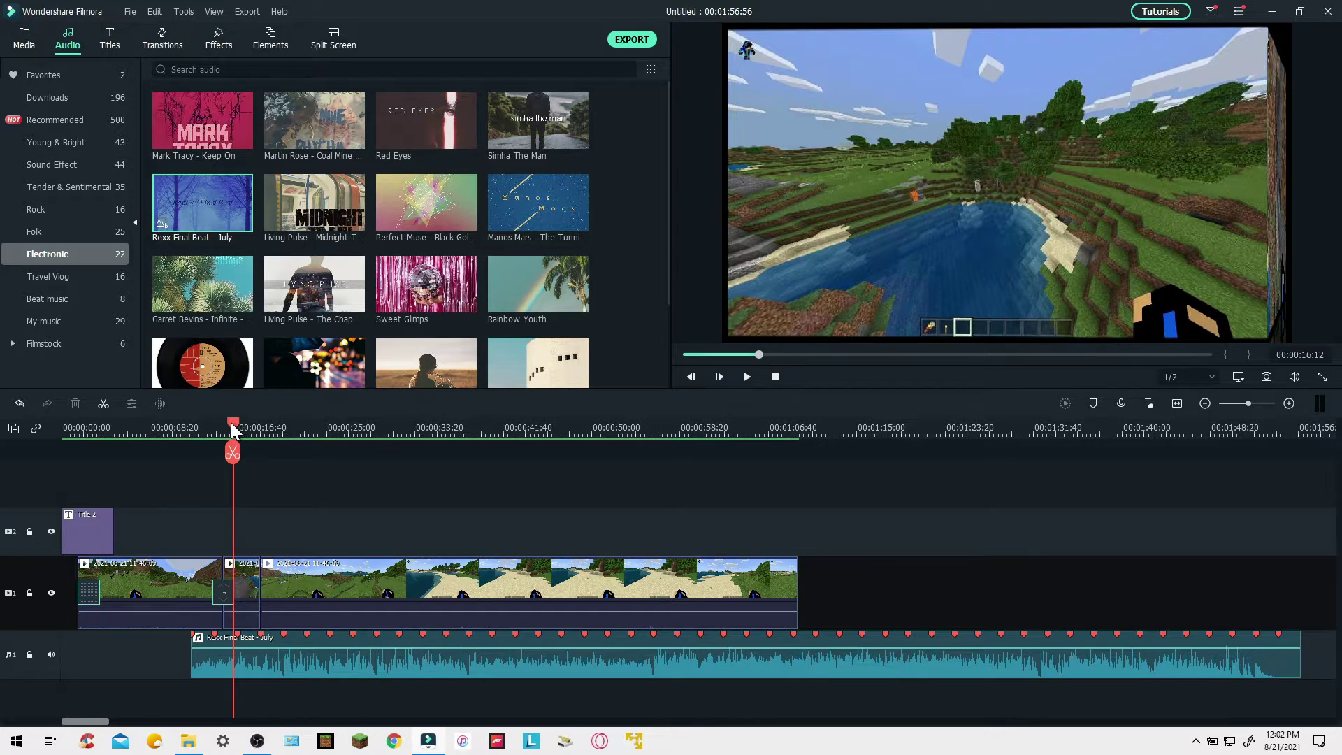
Play the timeline from about 00:00:09:17 to check the first cuts against the music.
drag(234, 425, 161, 429)
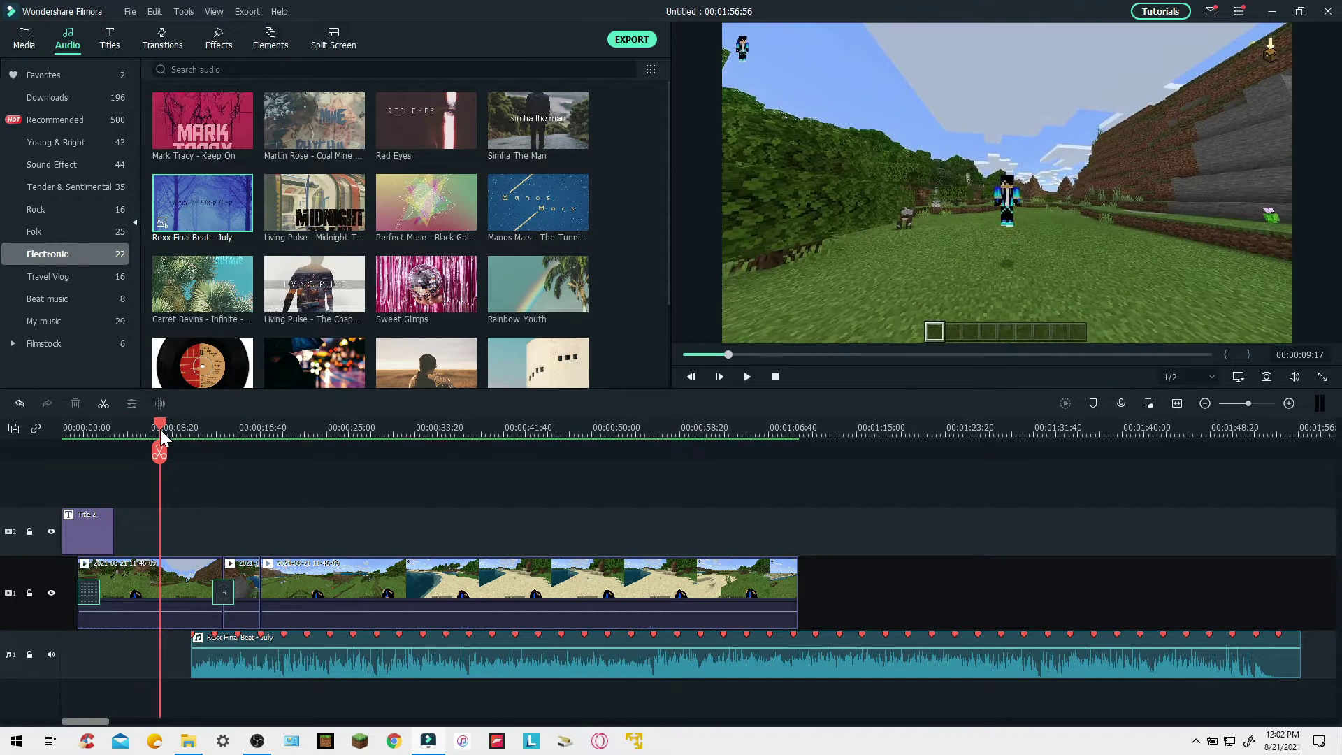
click(747, 377)
click(242, 430)
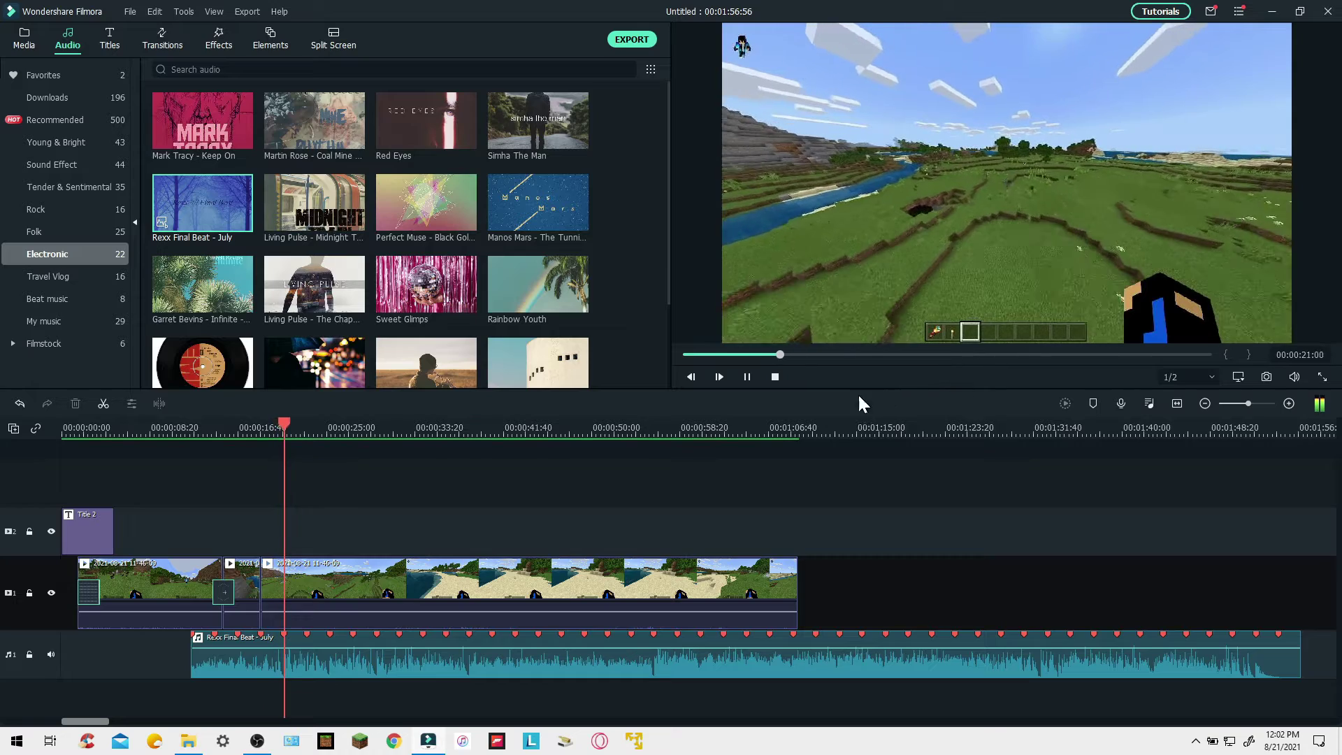
click(746, 377)
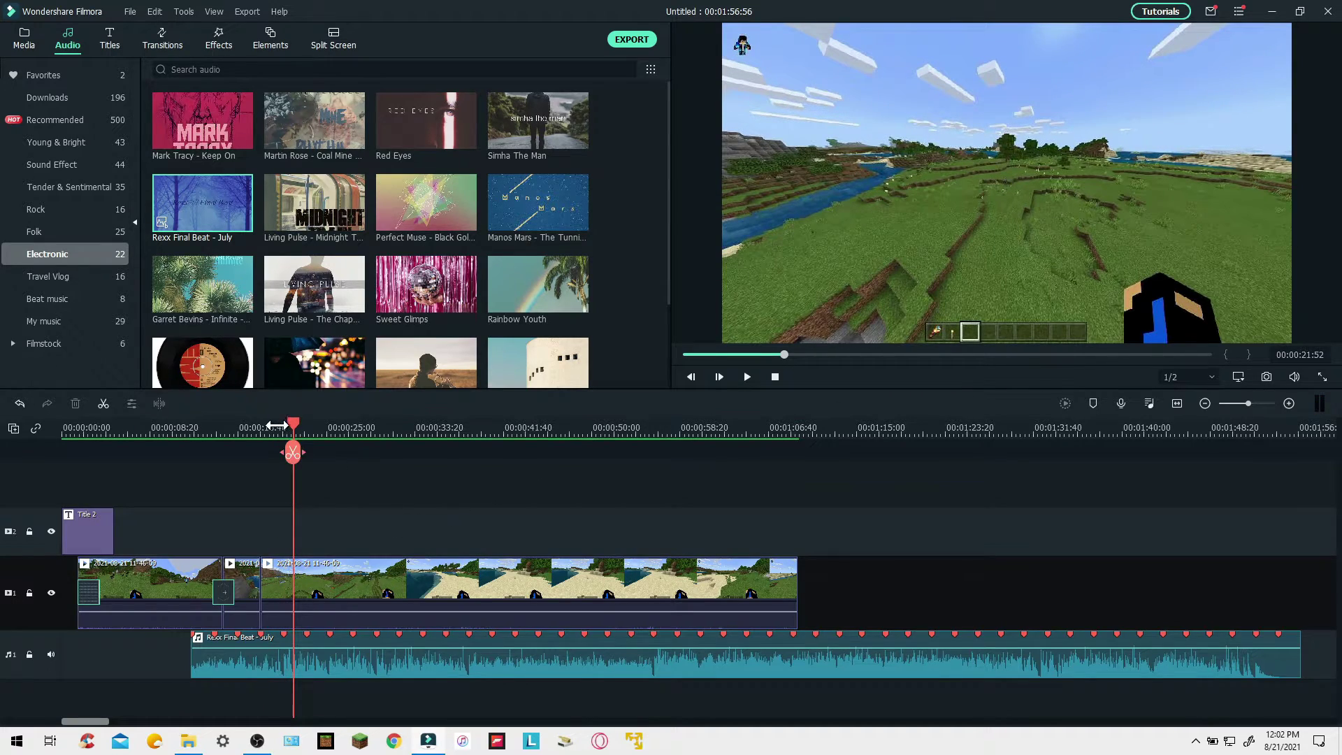
Split the last gameplay clip at the music's beat marker at 00:00:27:32.
drag(292, 425, 341, 428)
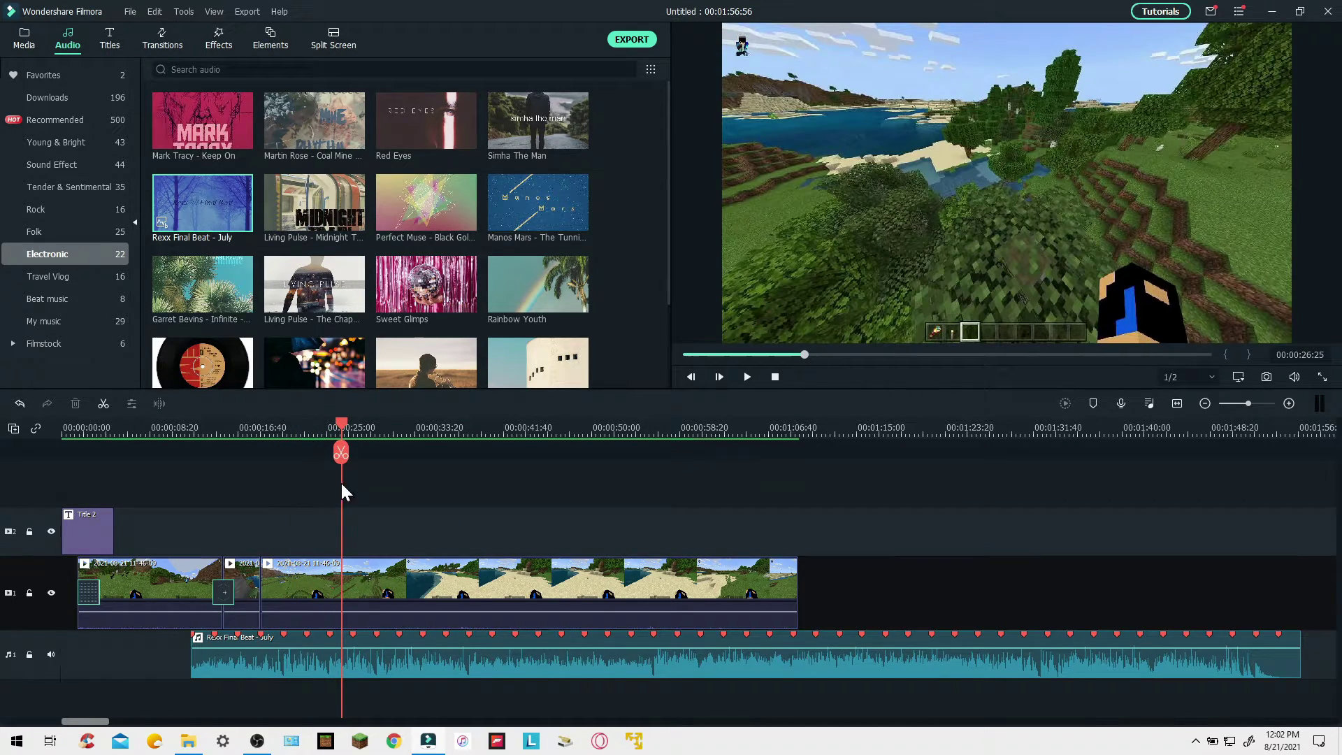
click(353, 634)
click(375, 589)
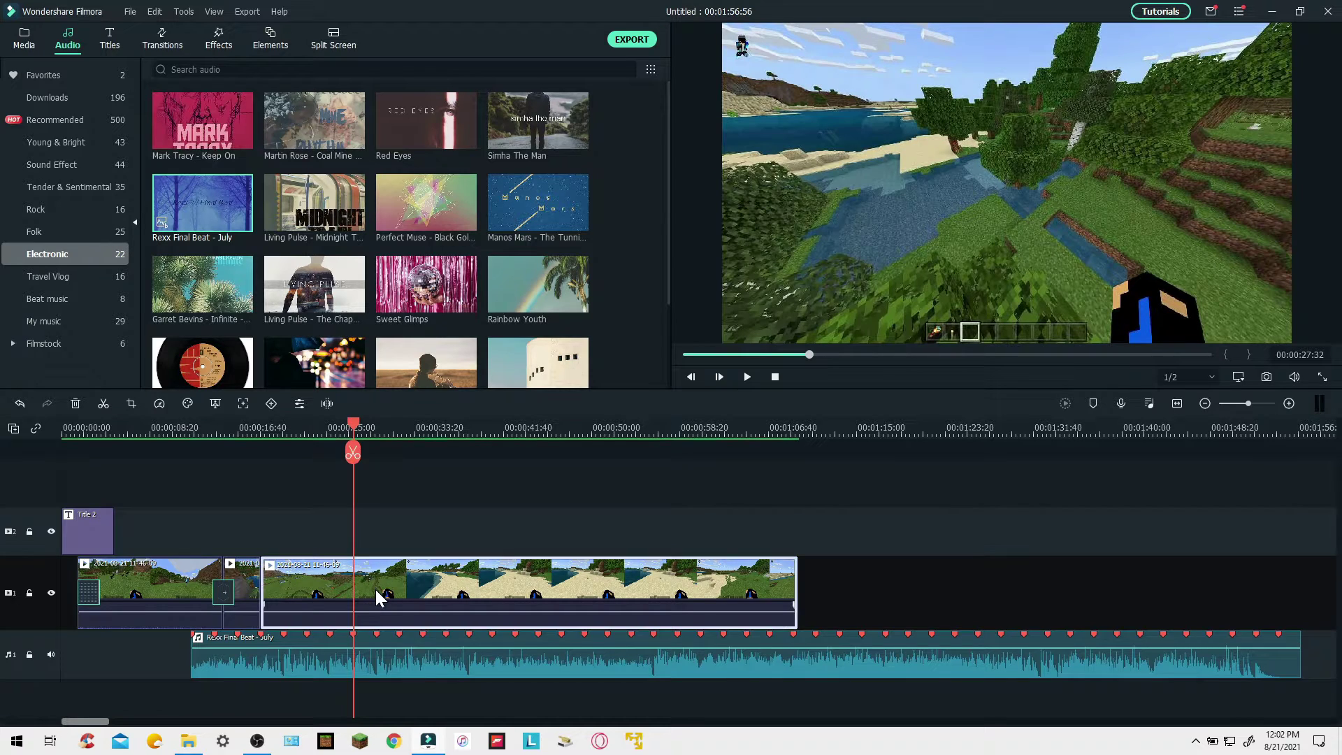
key(ctrl+b)
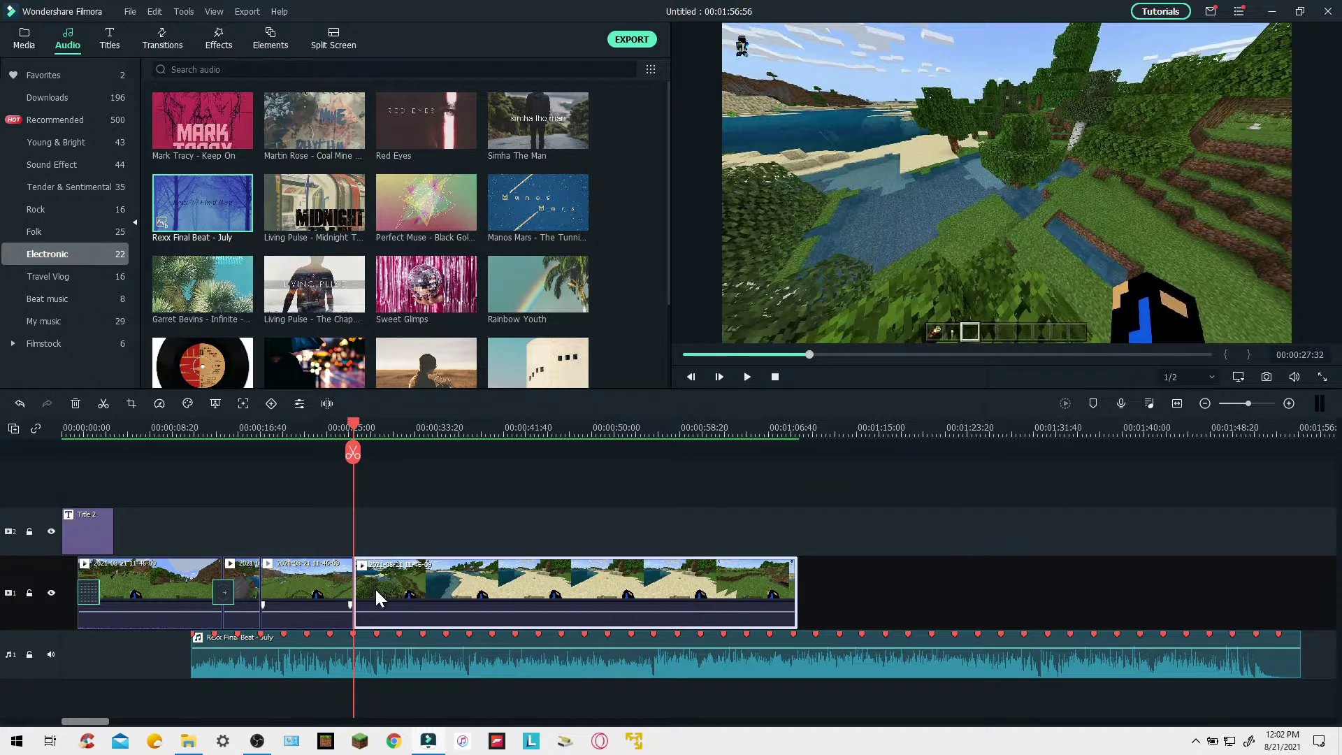
Split the gameplay clip again at 00:00:34:44 and delete the section between 00:00:27:32 and this cut.
click(363, 424)
drag(367, 425, 429, 428)
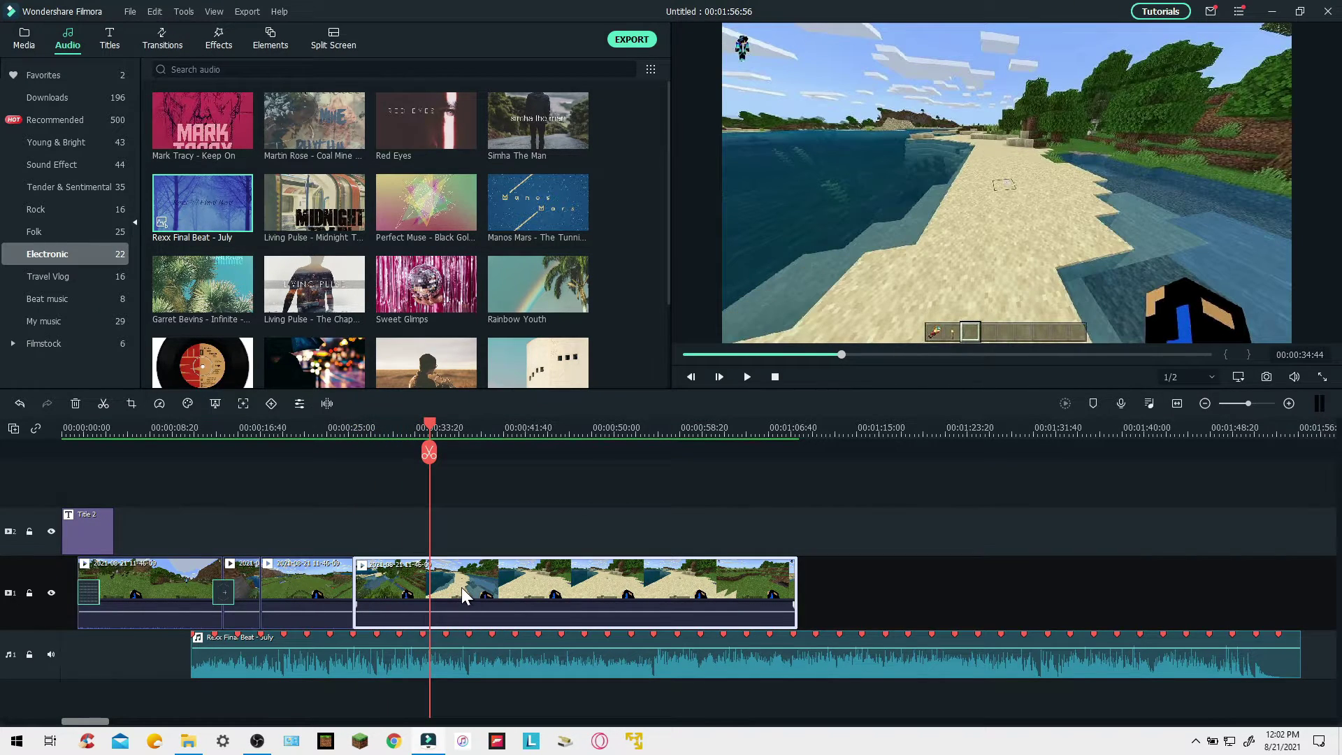
key(ctrl+b)
click(387, 577)
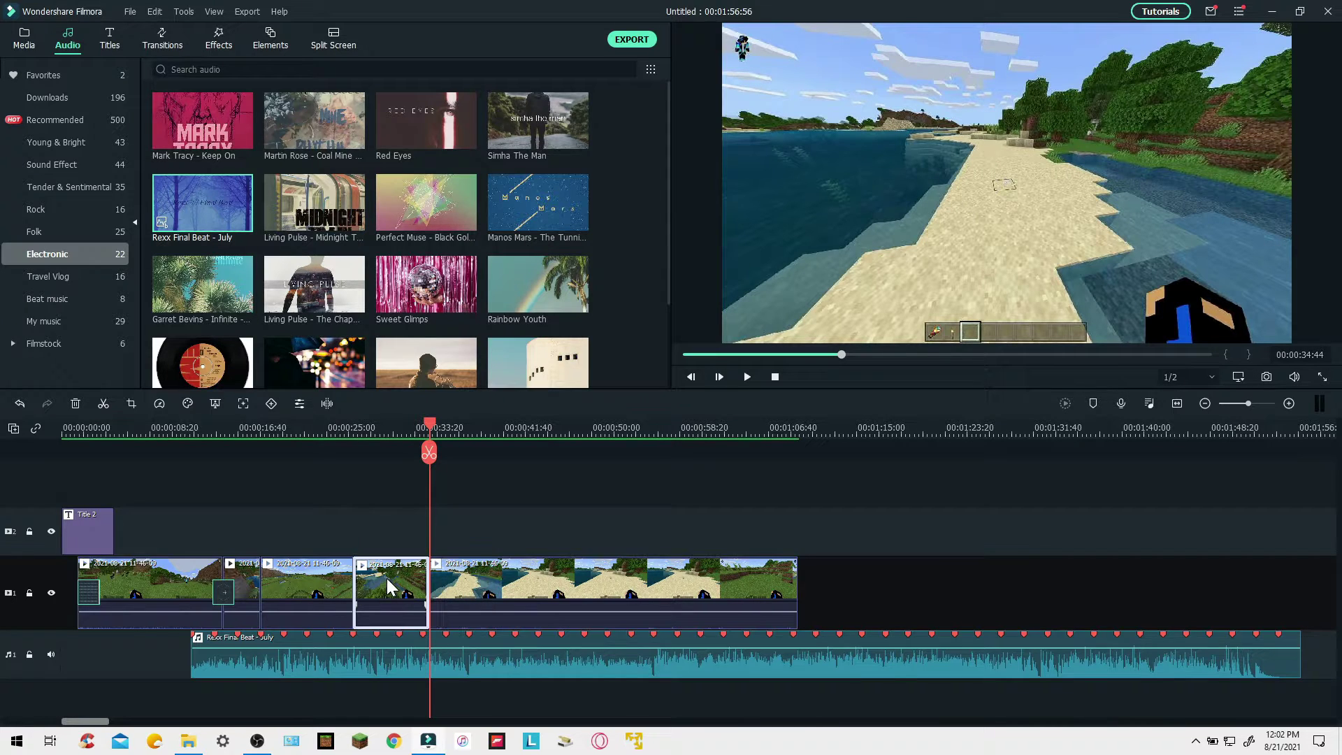
key(Delete)
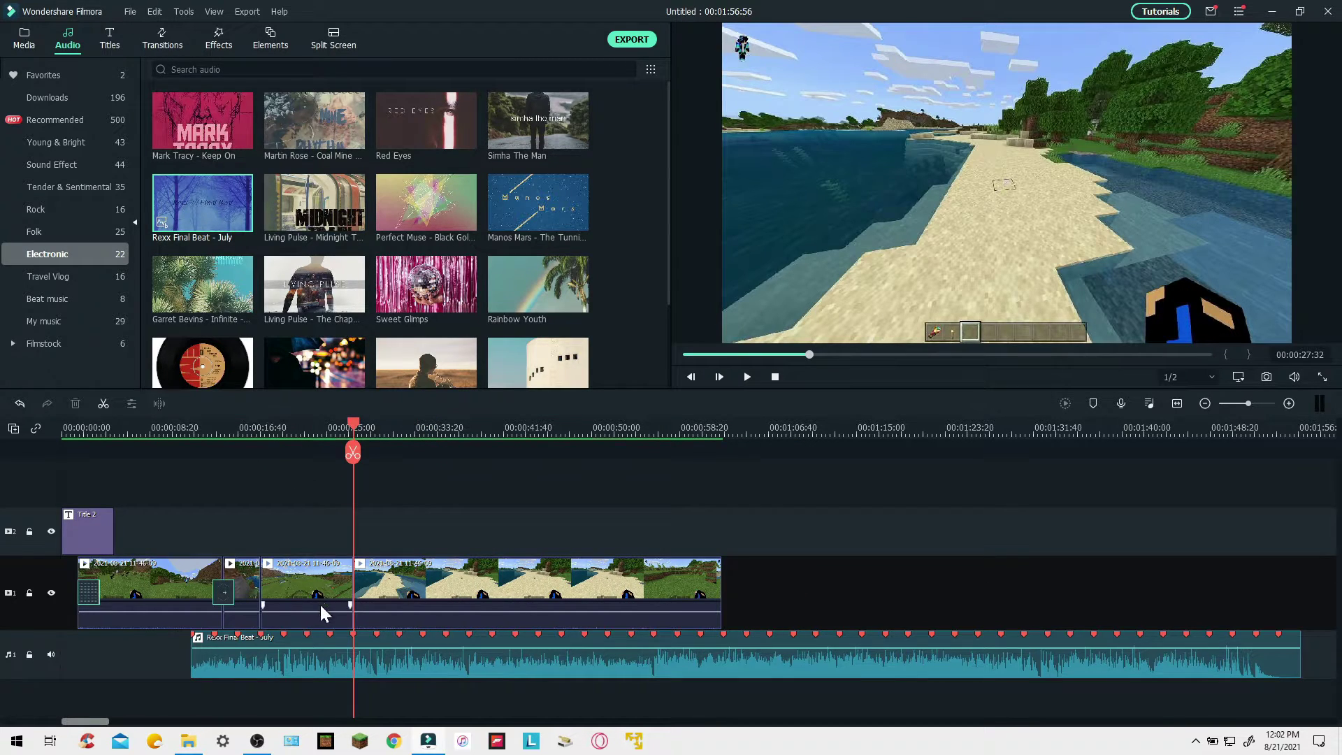
Split the gameplay clip at the beat marker at 00:00:23:10 and at 00:00:24:39, and delete the section between these cuts.
click(307, 625)
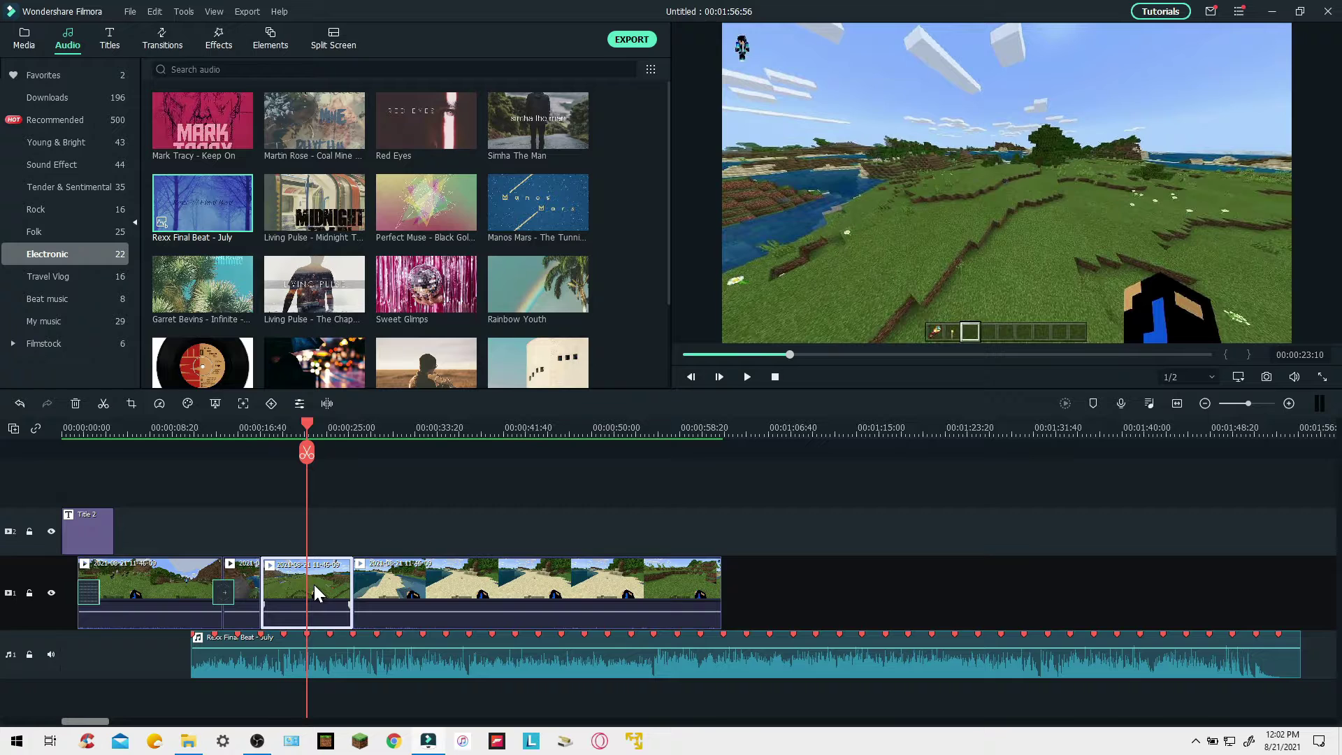
click(307, 453)
drag(306, 419, 323, 439)
click(322, 450)
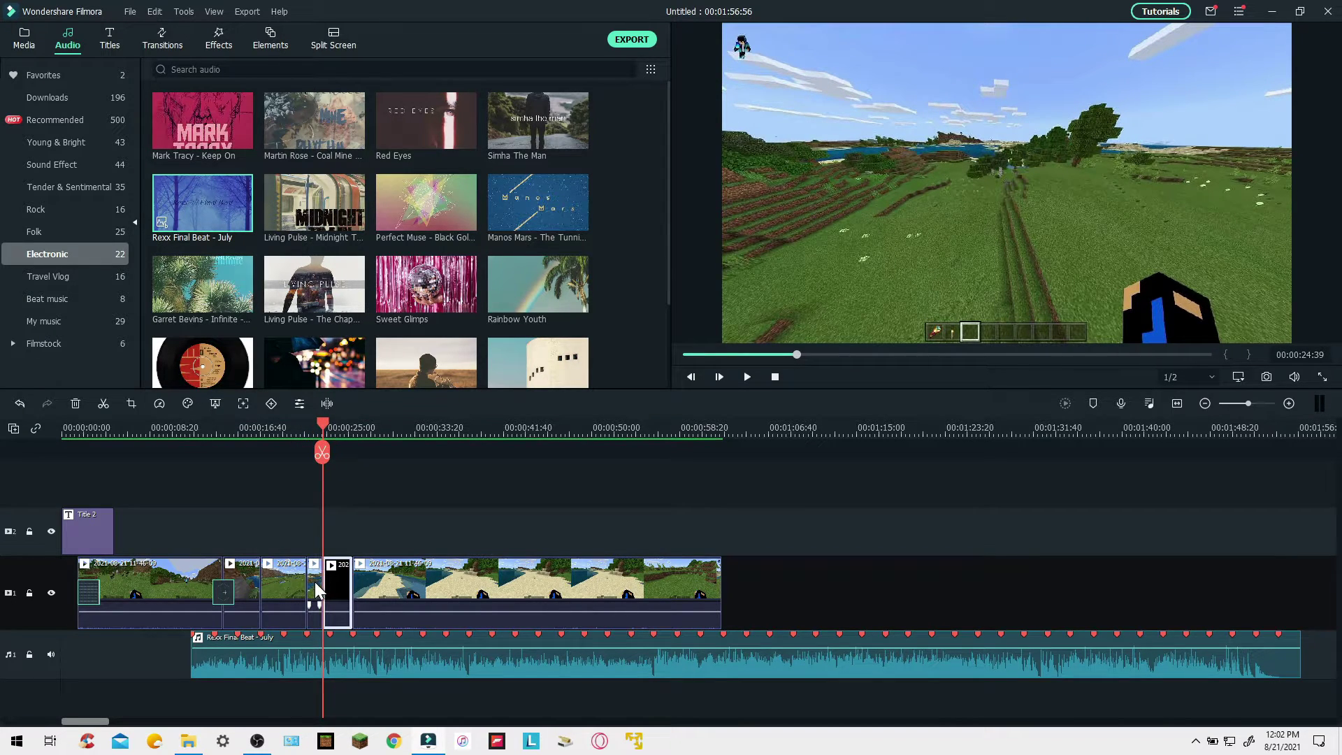
click(316, 590)
key(Delete)
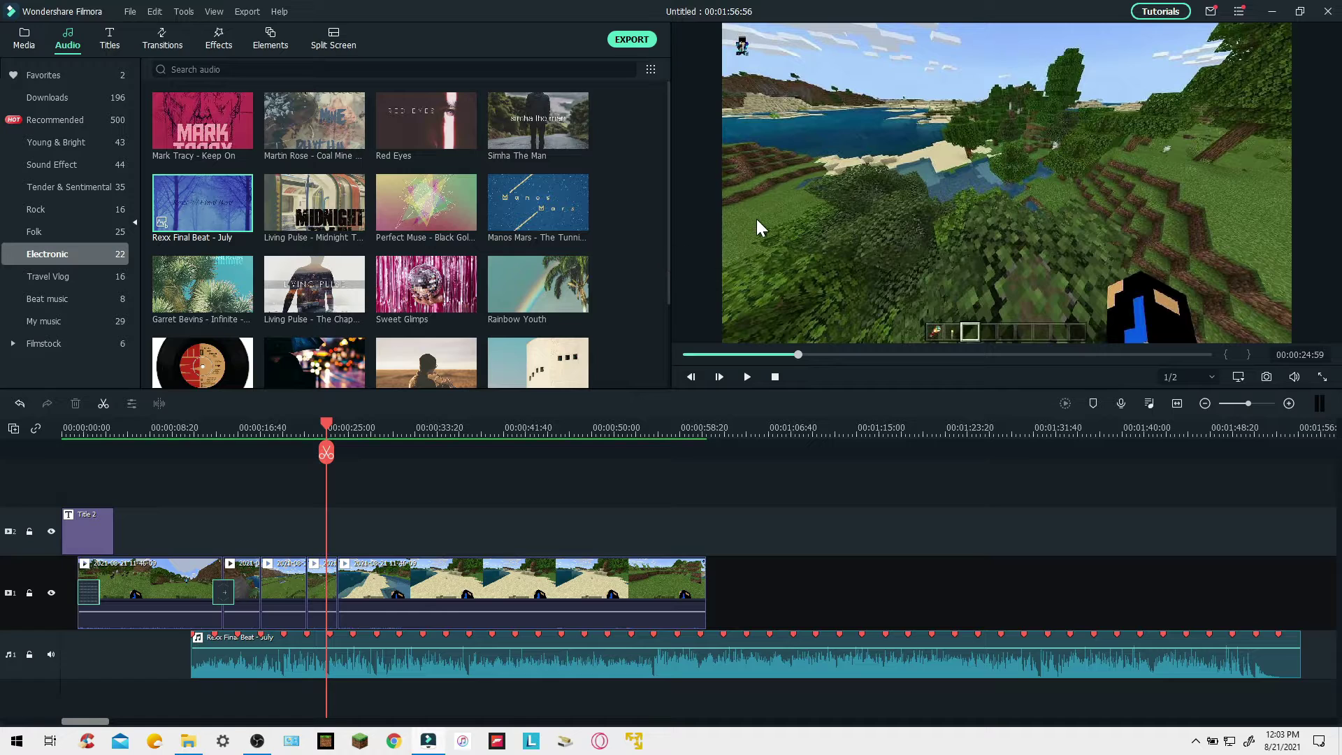
Split the Rexx Final Beat - July music clip at 00:01:04:12 and delete the part after the cut.
click(766, 675)
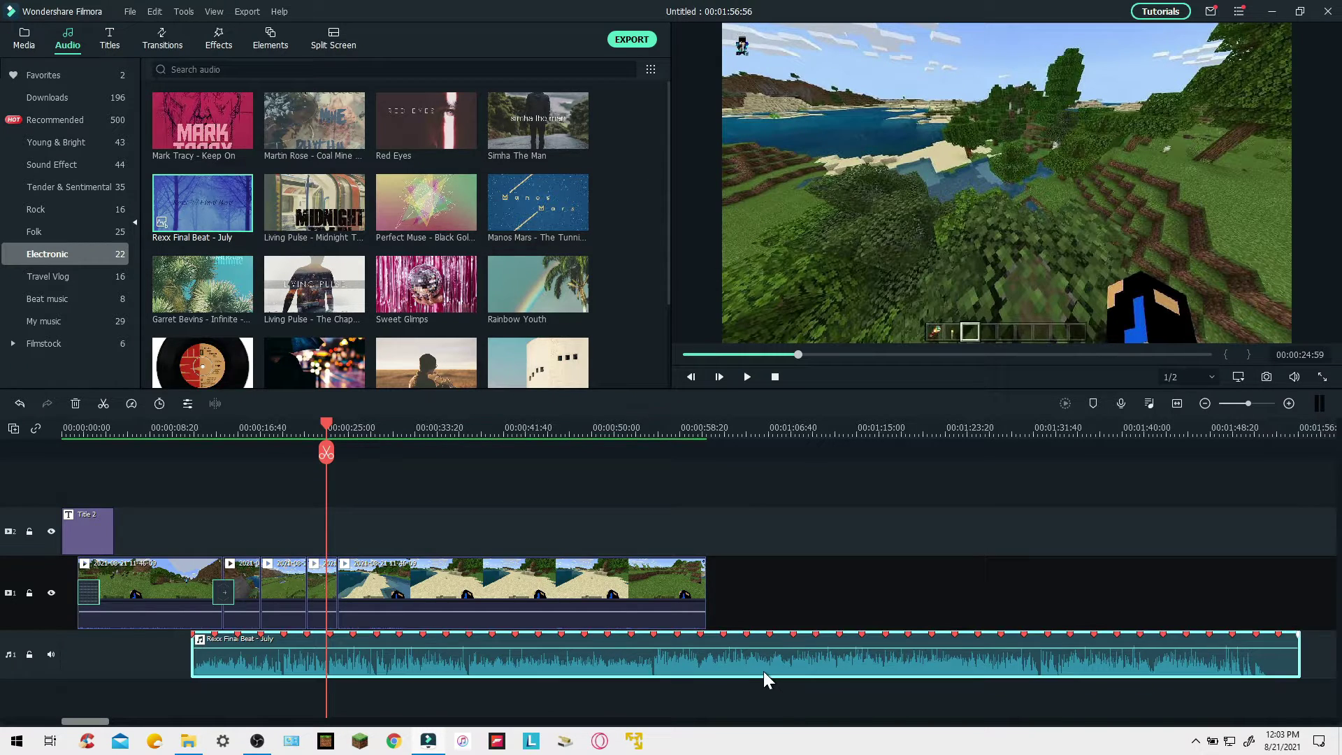
click(743, 427)
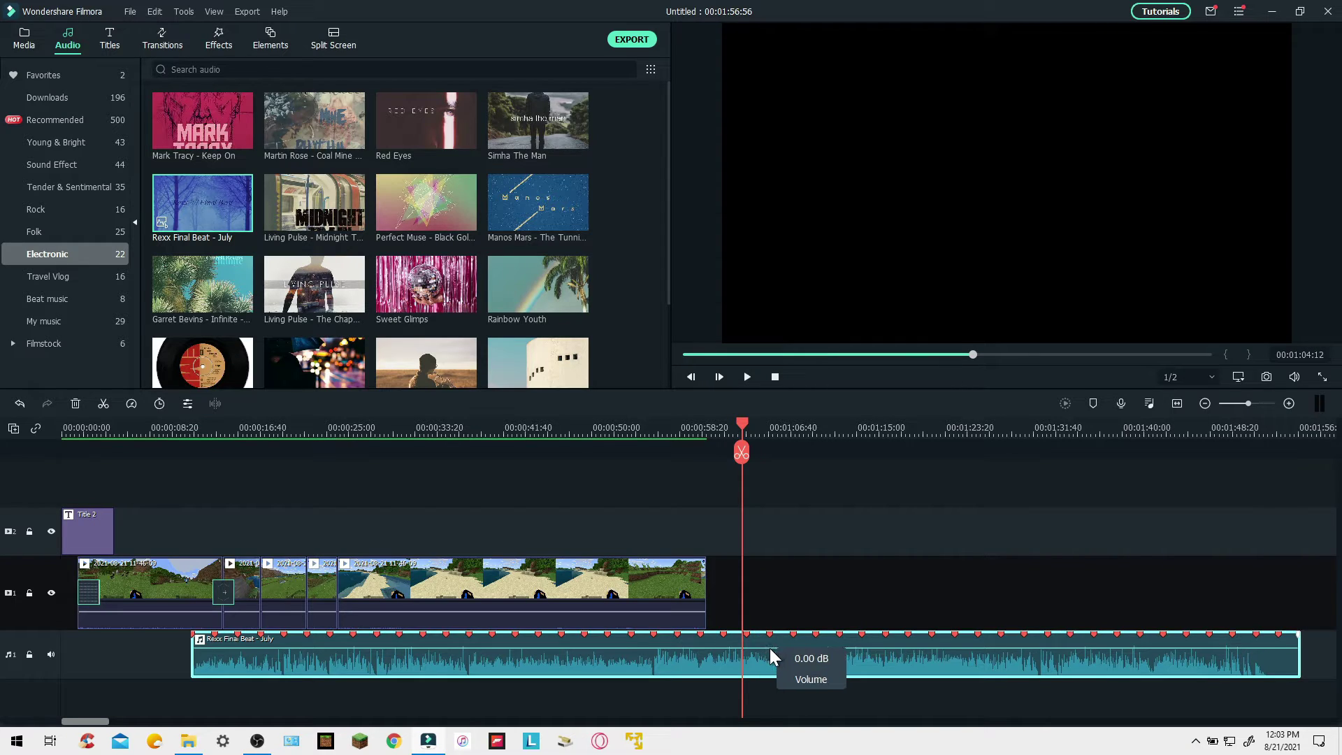
key(ctrl+b)
key(Delete)
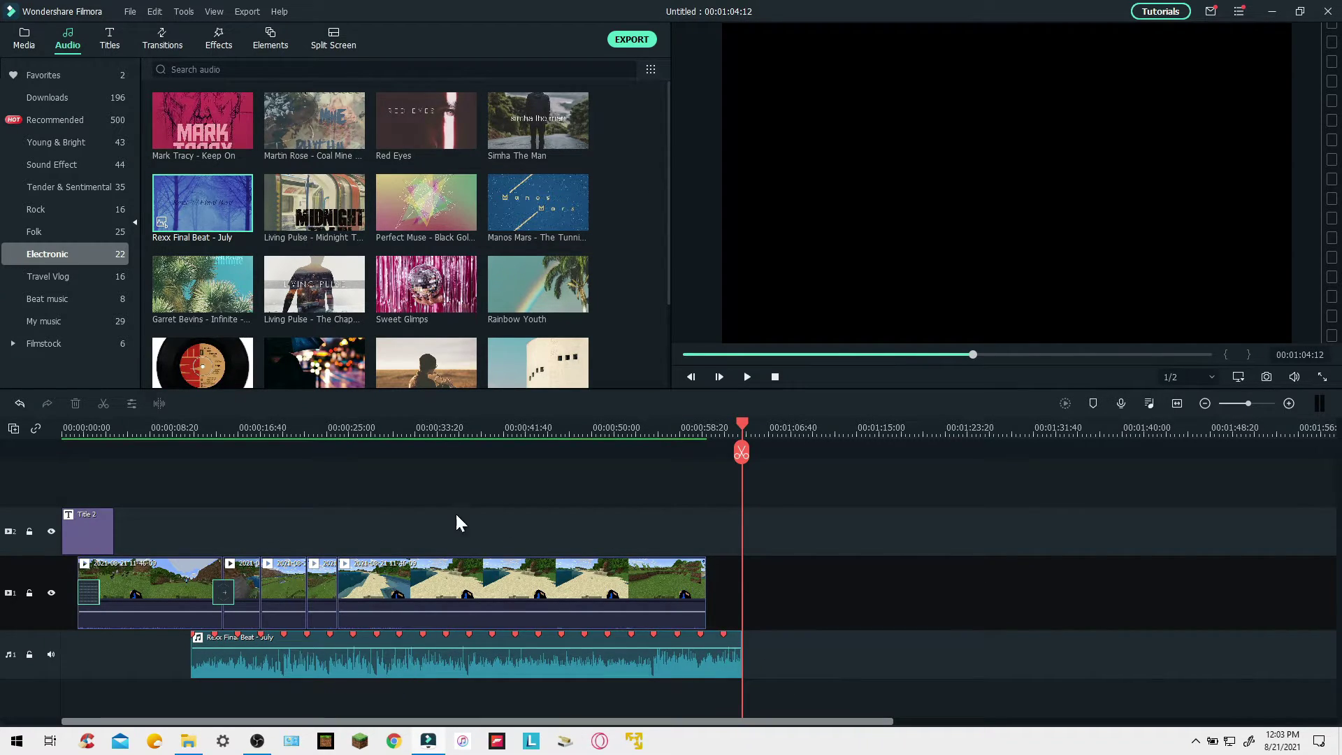
Start a local MP4 export and name the file Sample video.
click(632, 39)
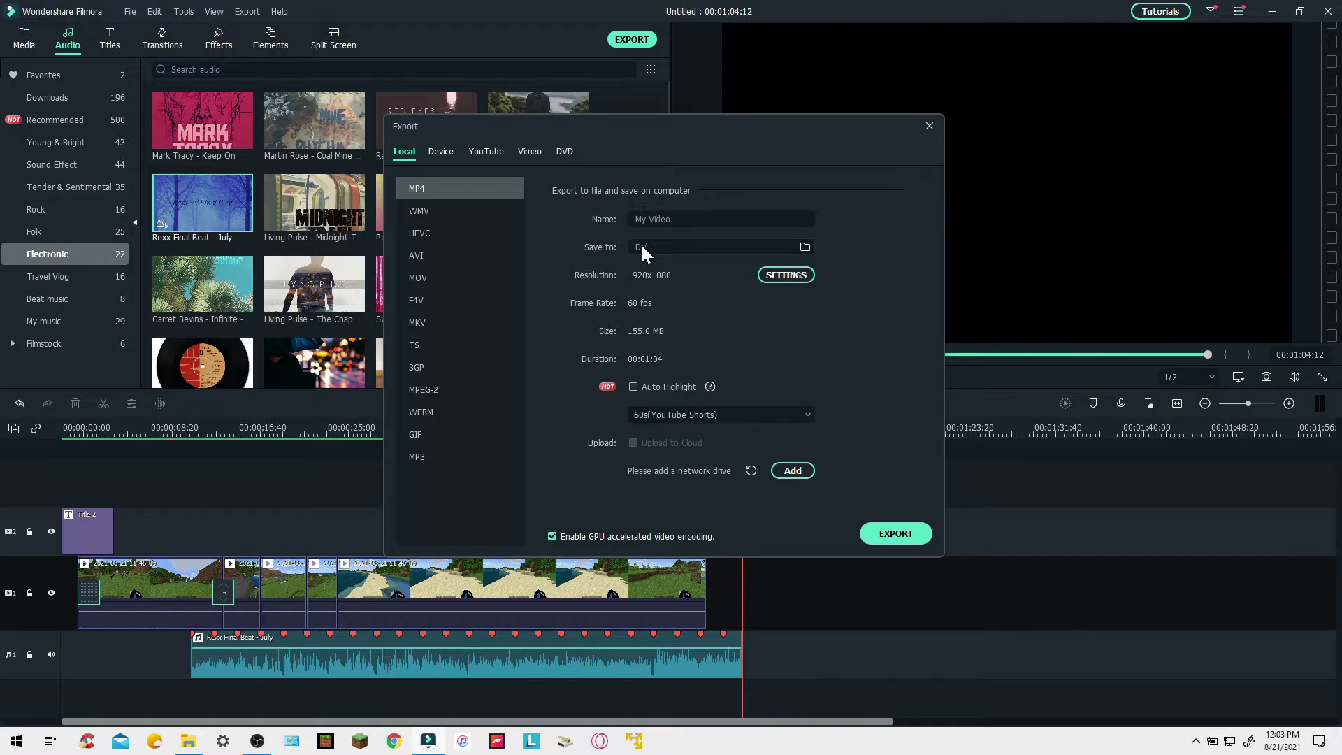
click(701, 218)
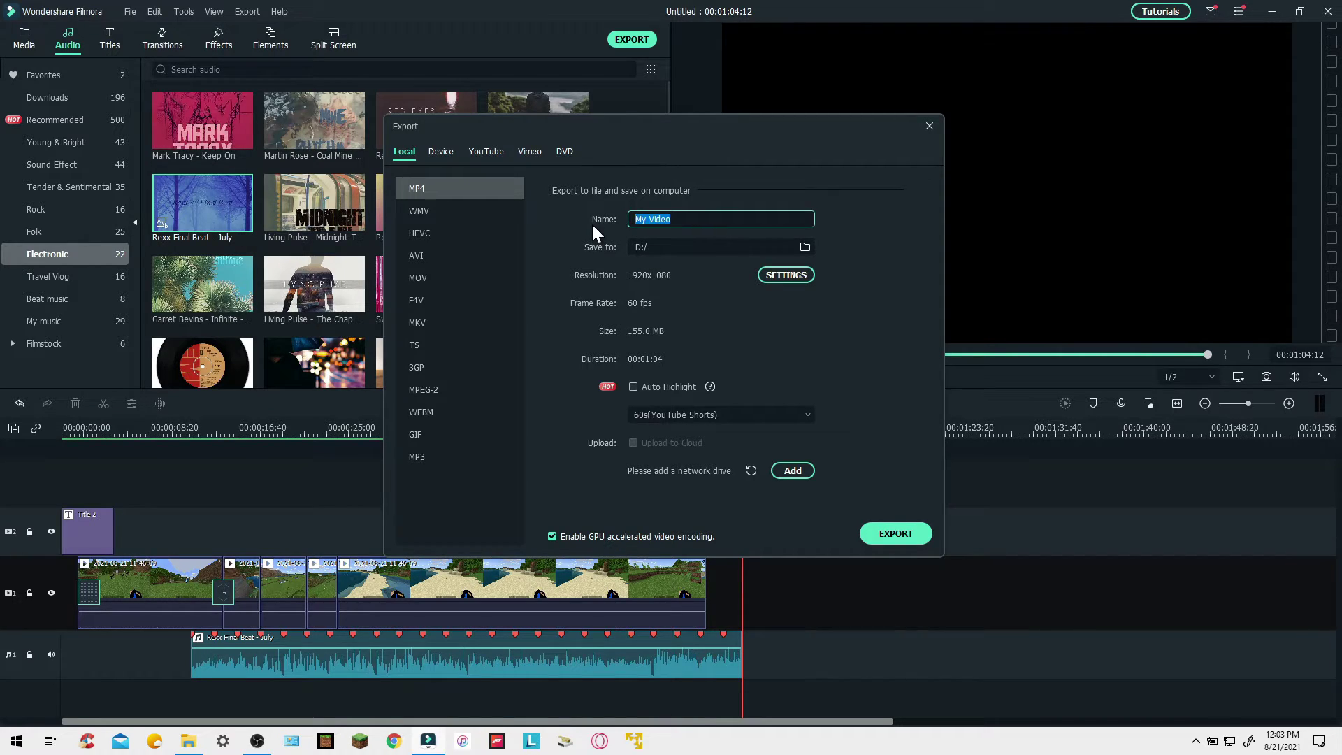
key(BackSpace)
text(Sample video)
Compare the export quality presets and apply Best quality with a 10000 kbps video bit rate.
click(780, 277)
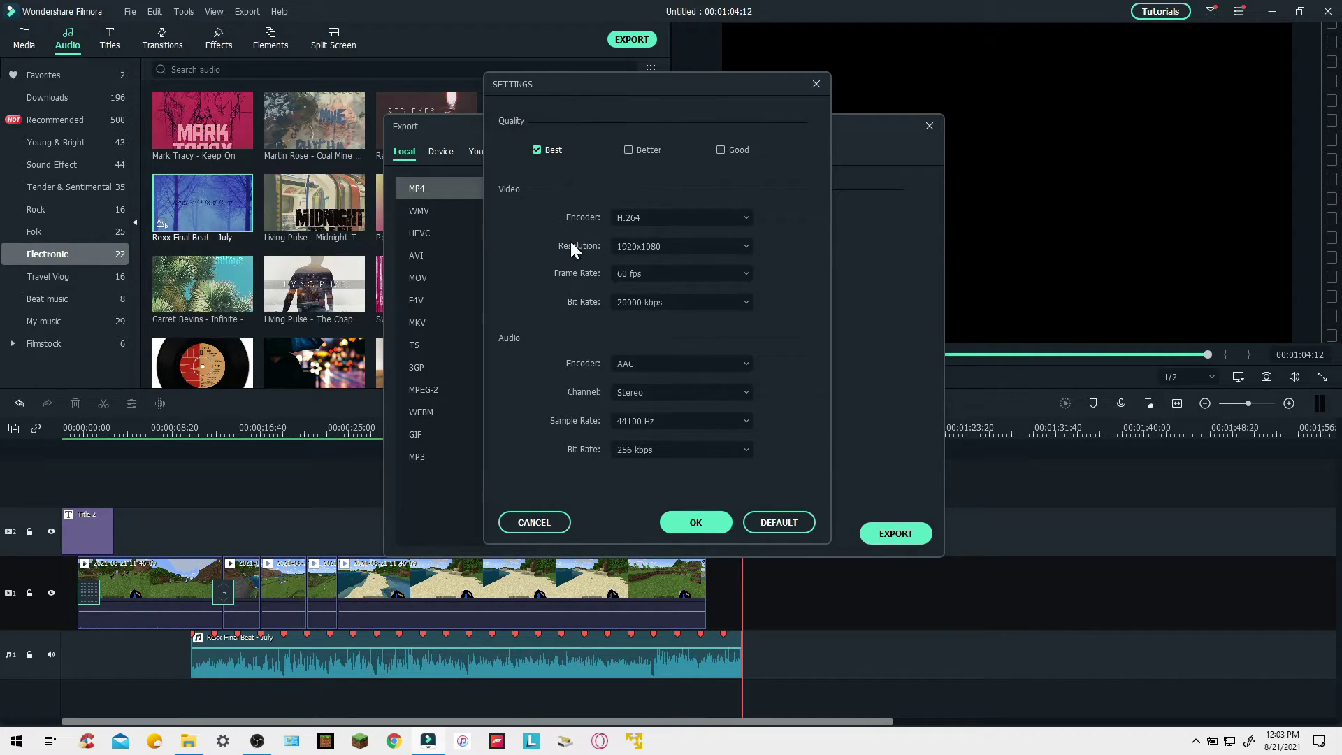
click(720, 151)
click(626, 153)
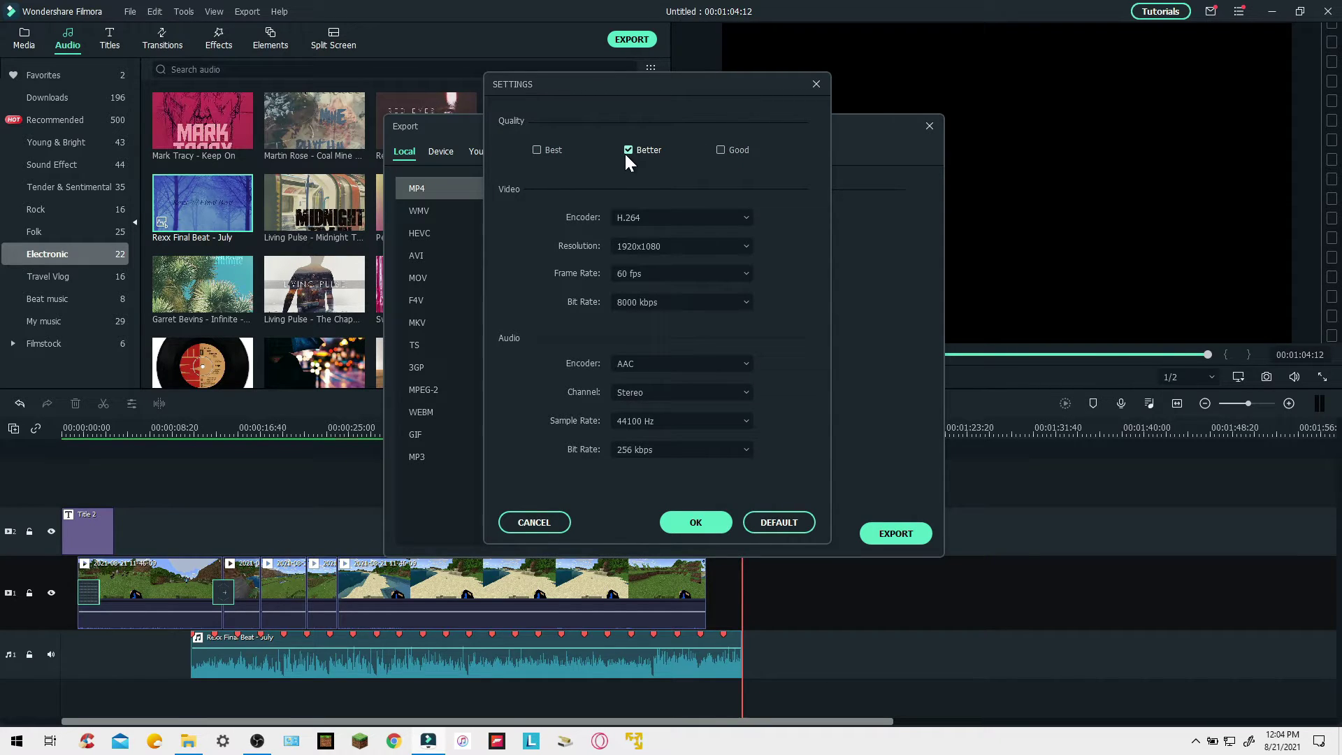
click(551, 150)
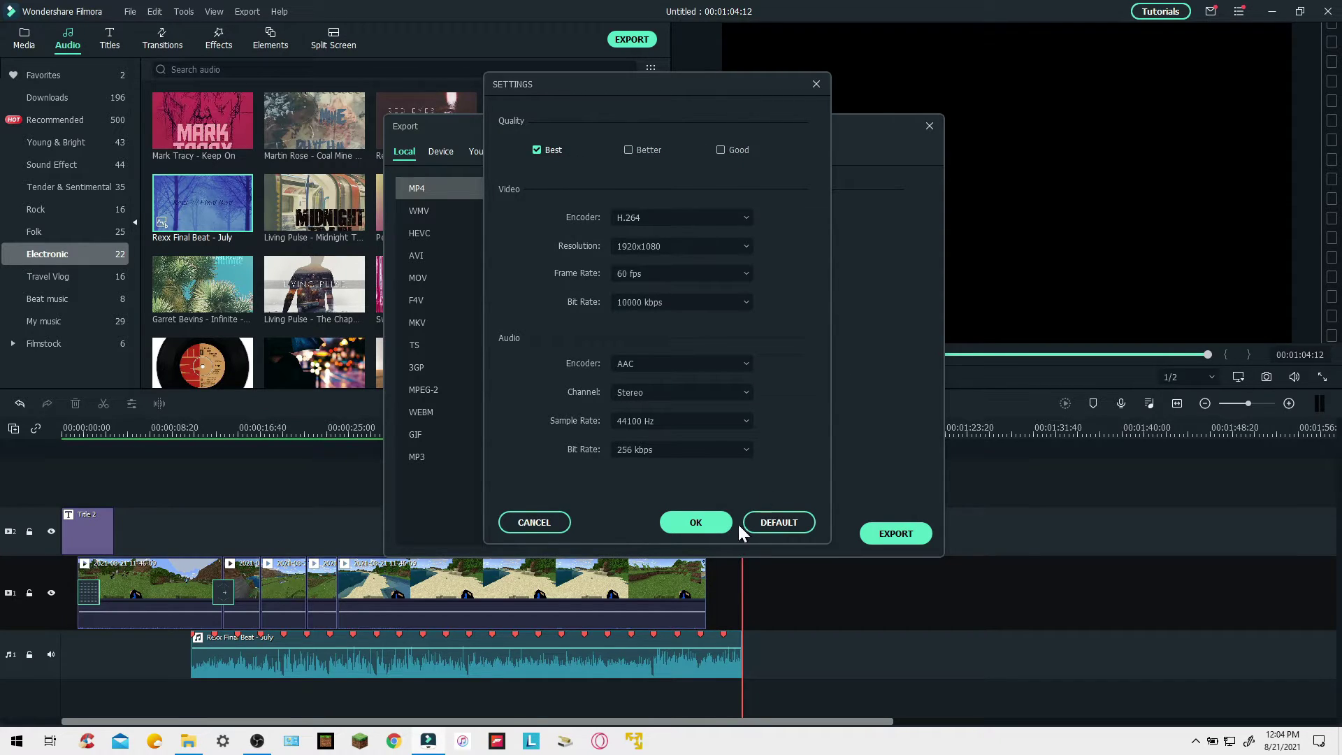
click(639, 306)
click(791, 379)
click(713, 525)
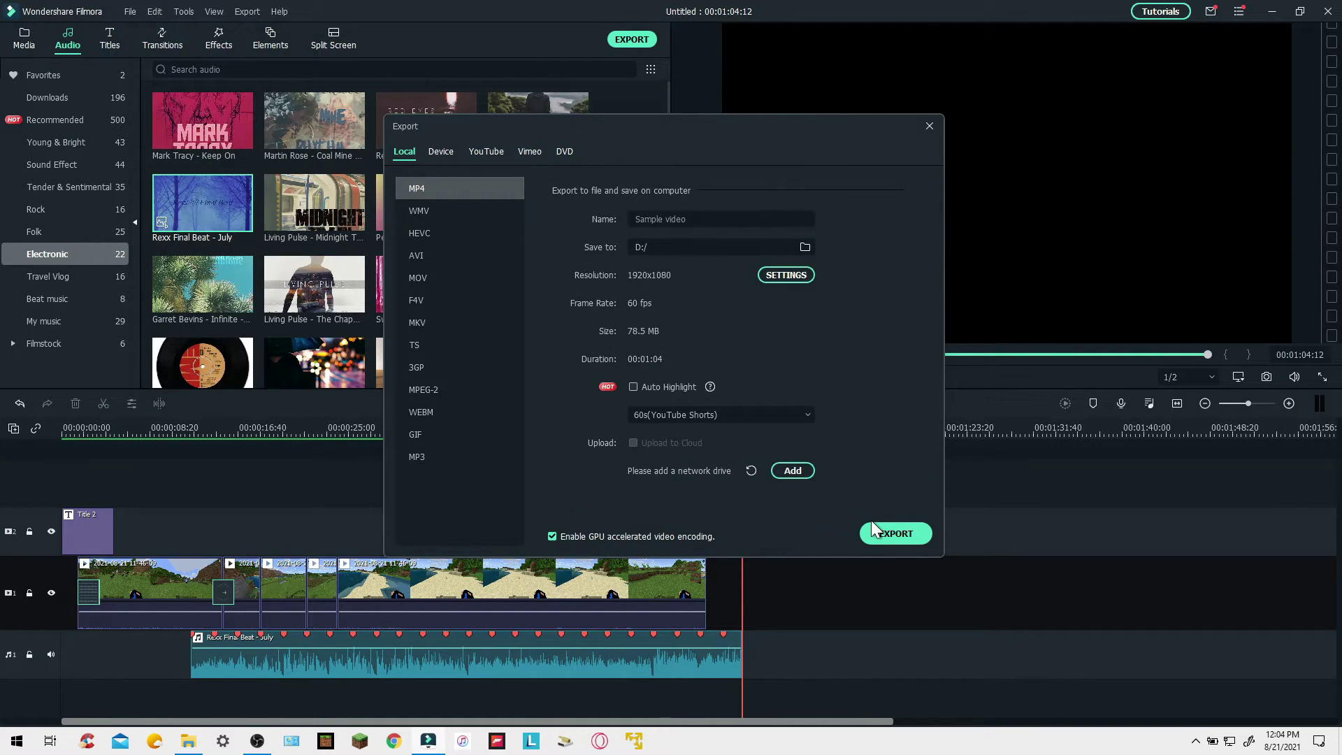
Export the video and choose to do nothing when the export is done.
click(676, 414)
click(678, 414)
click(895, 533)
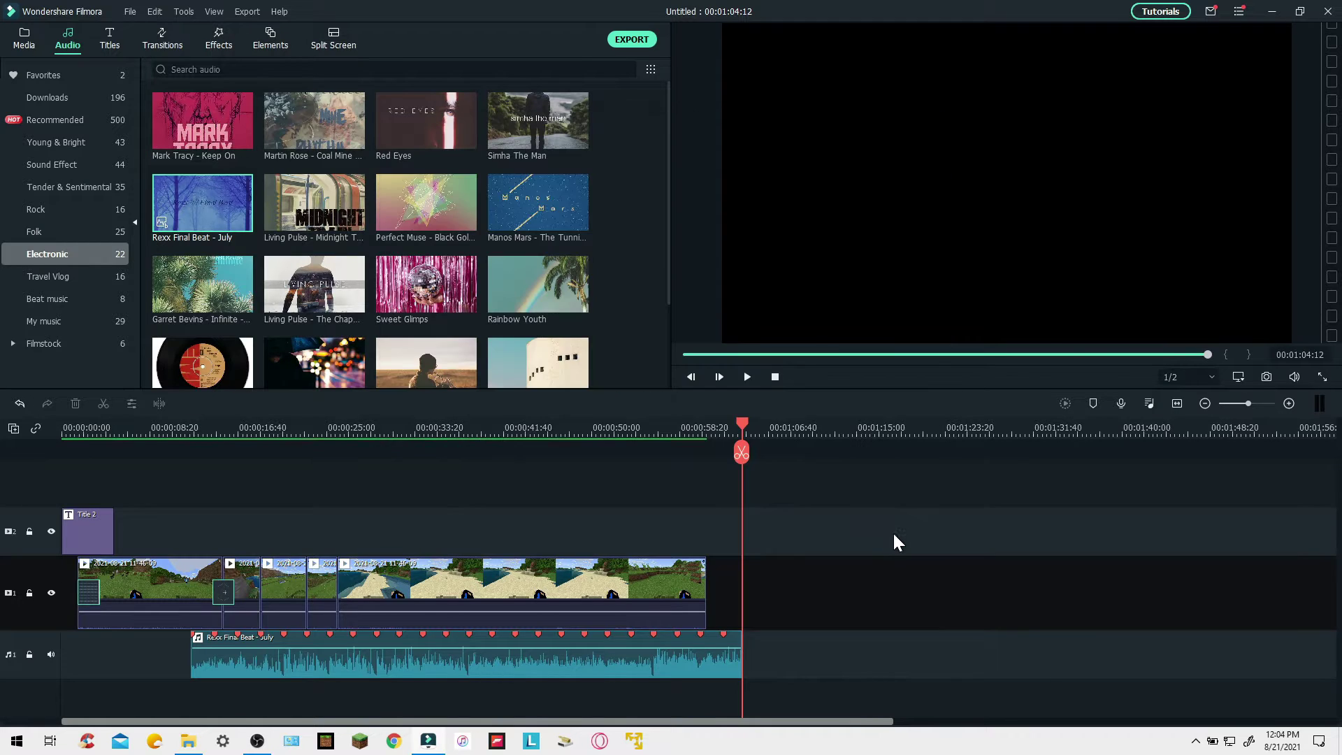
click(547, 438)
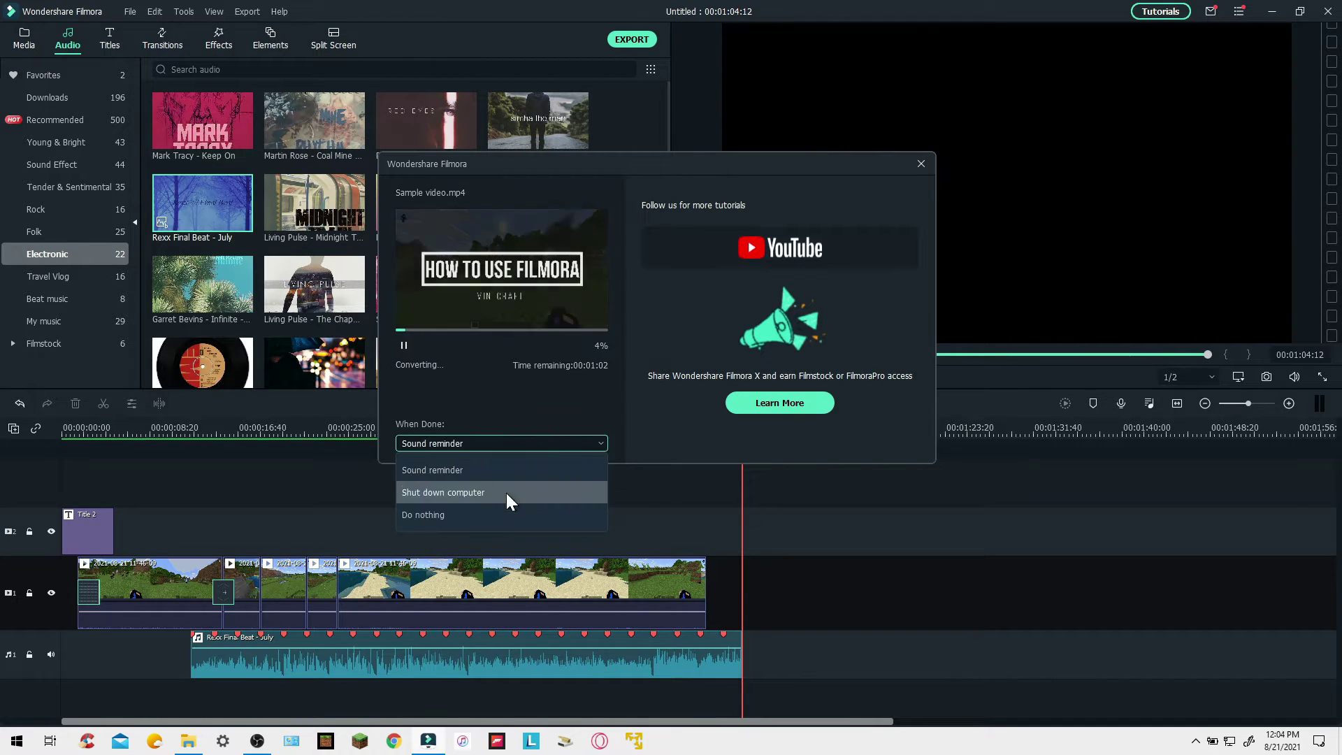
click(508, 512)
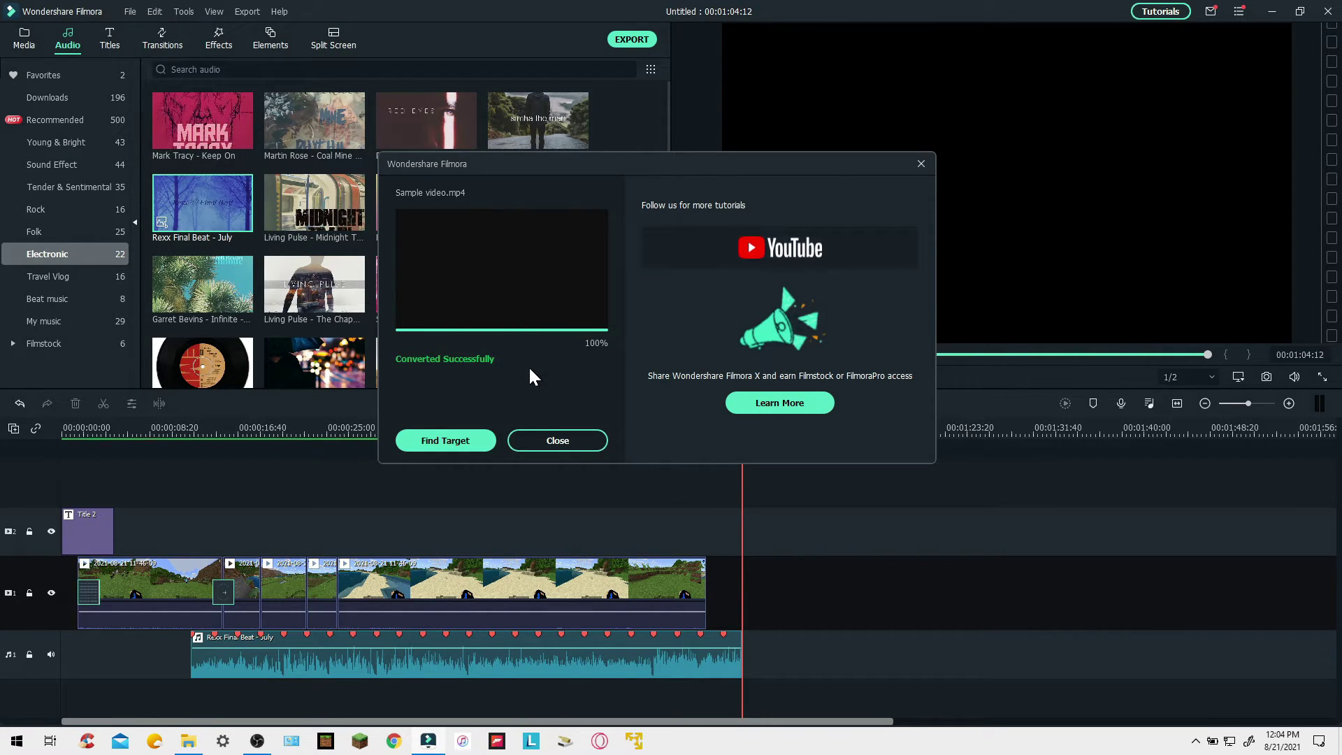
Locate the exported Sample video, play and skim through it in the media player, and close the player.
click(439, 444)
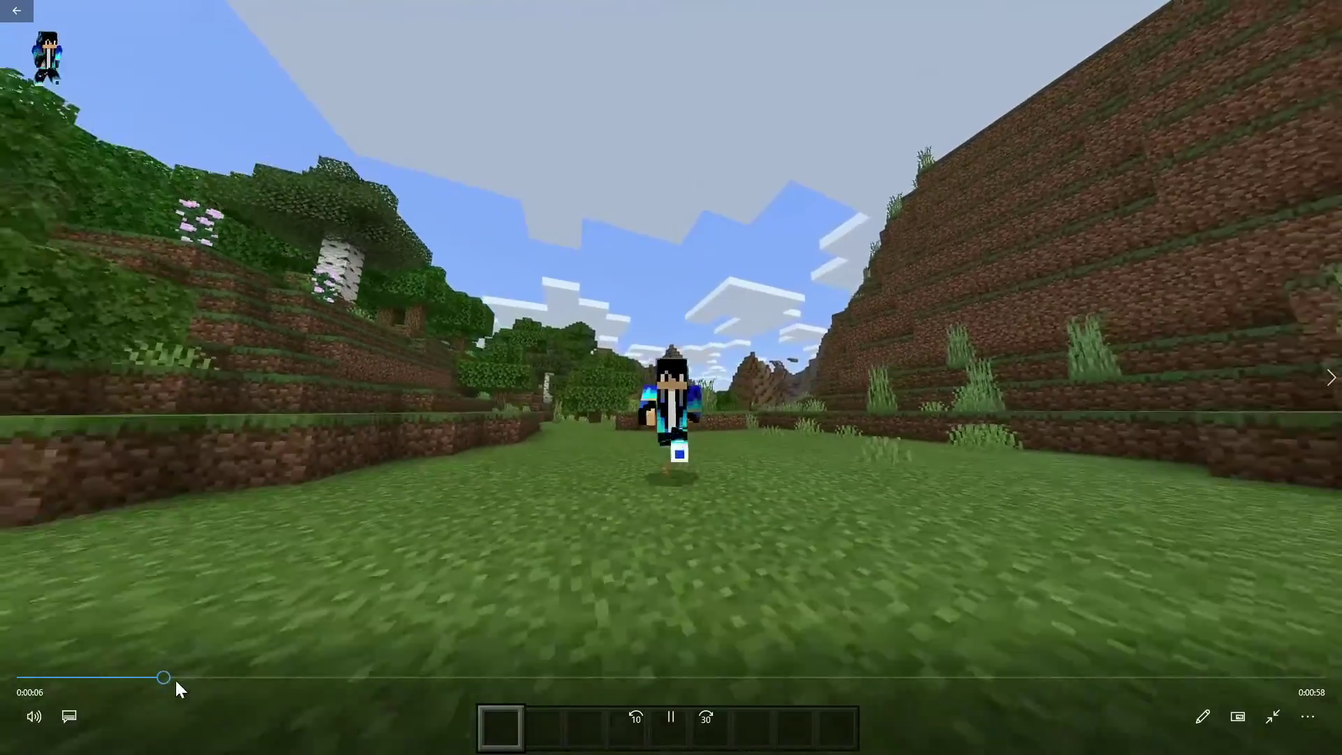
drag(177, 679, 278, 688)
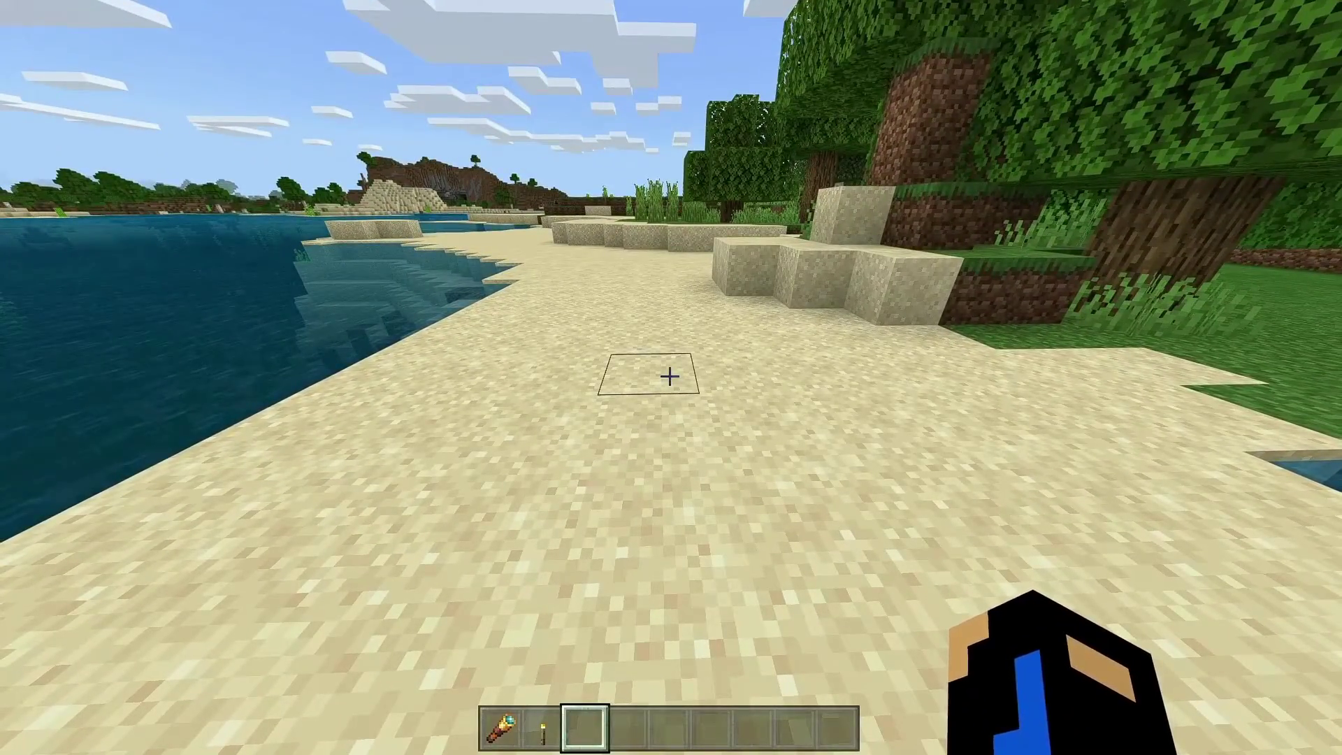
mouse_move(636, 656)
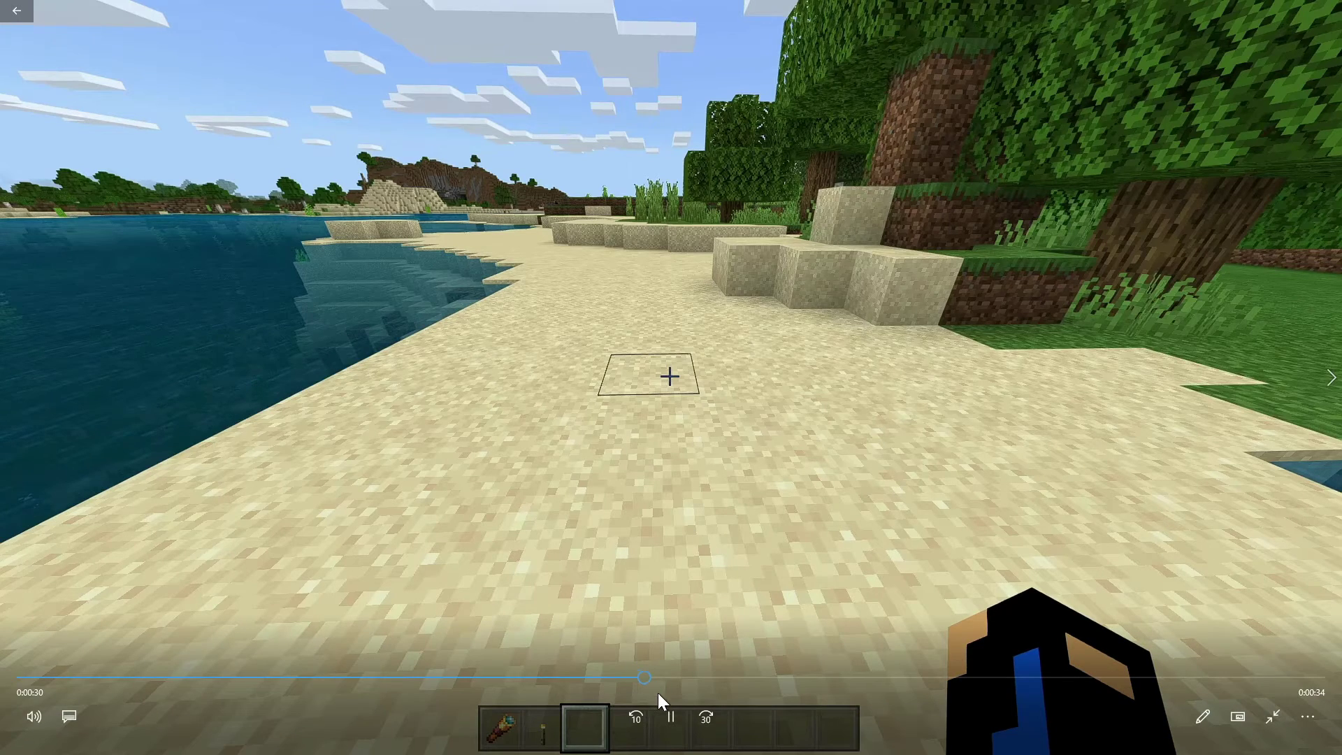
drag(649, 678, 846, 689)
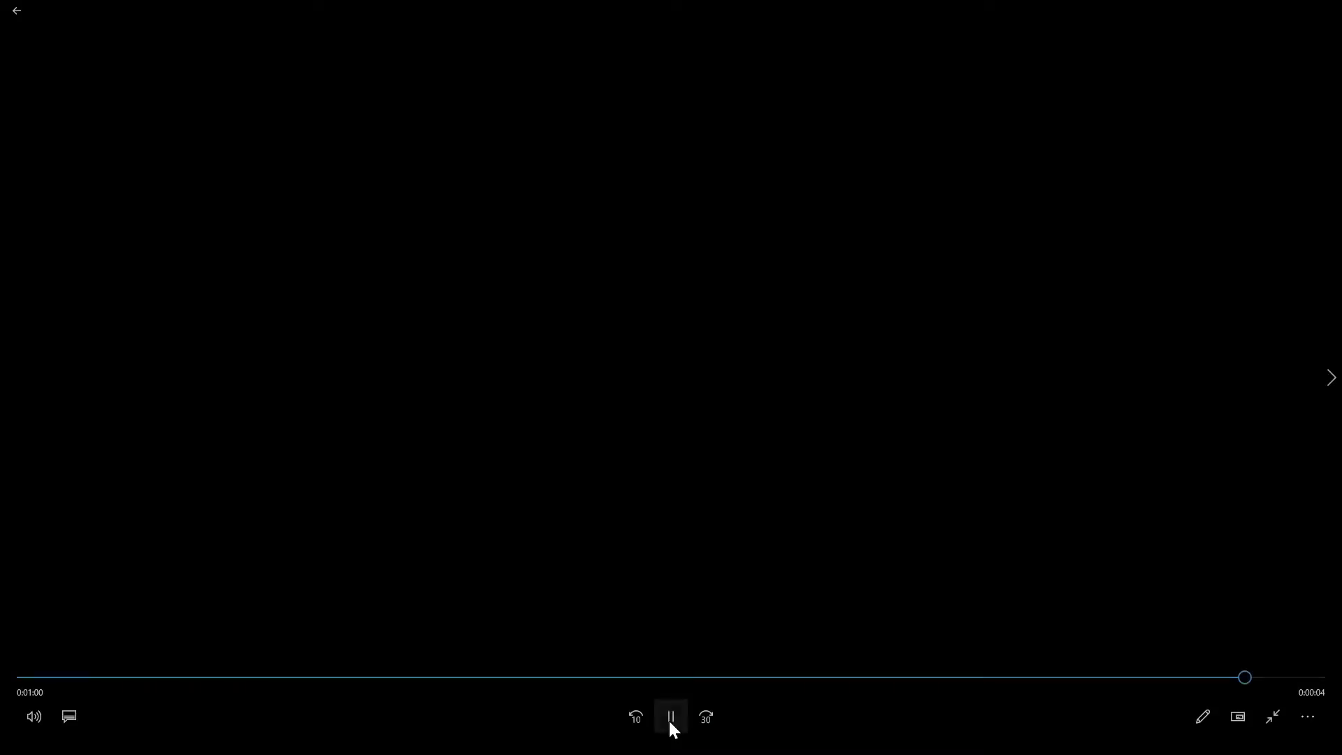
click(671, 716)
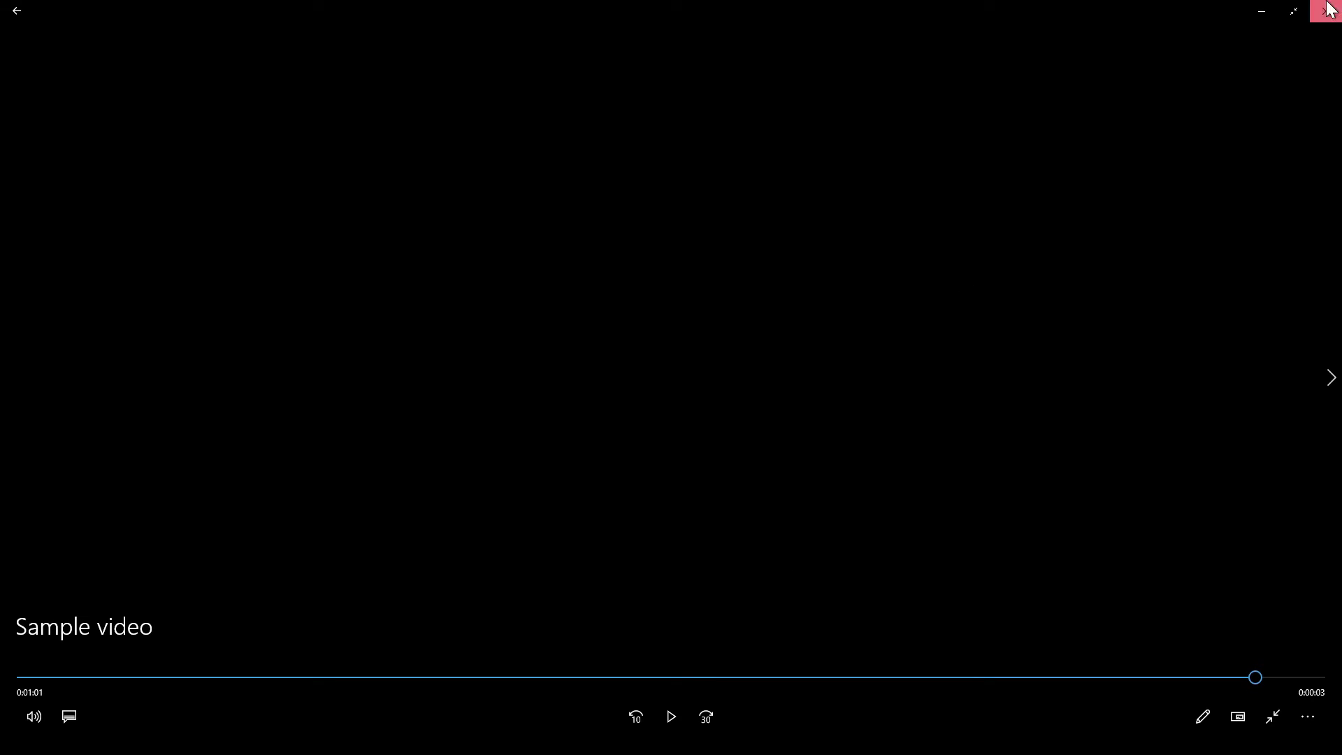
click(1325, 9)
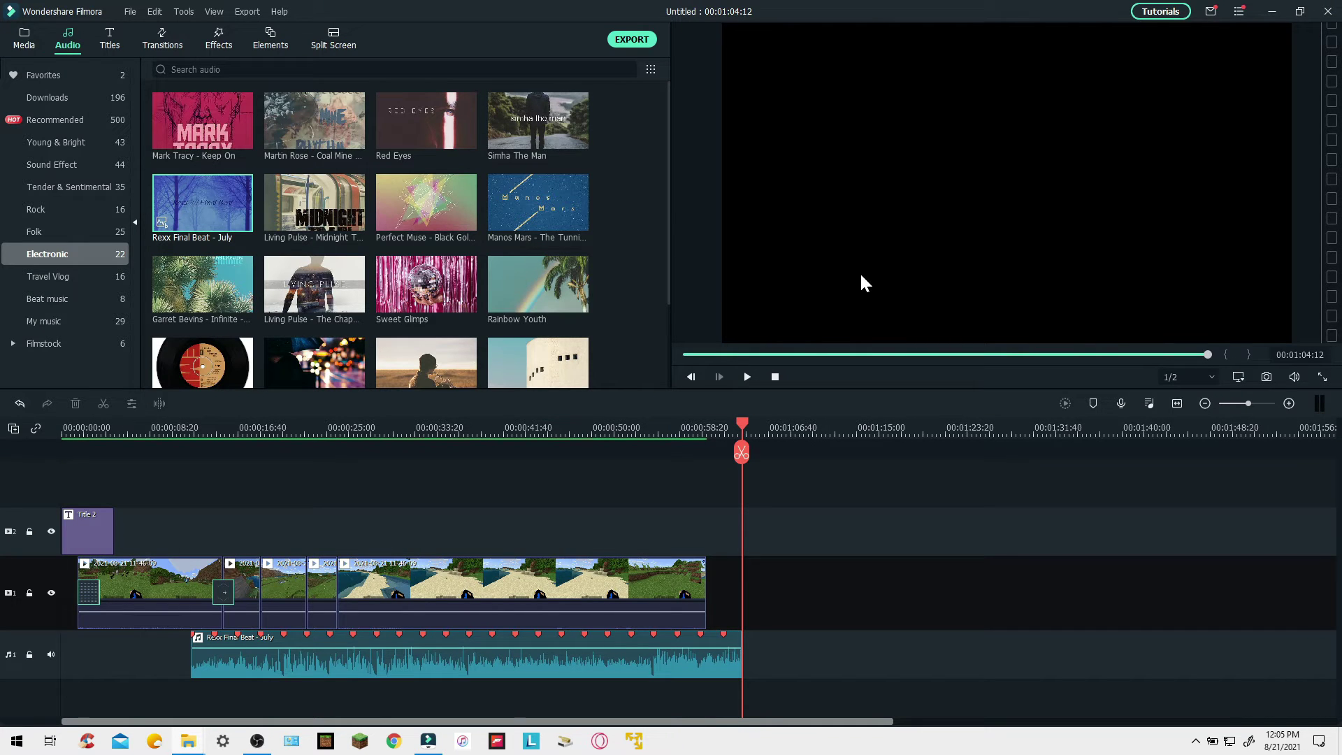